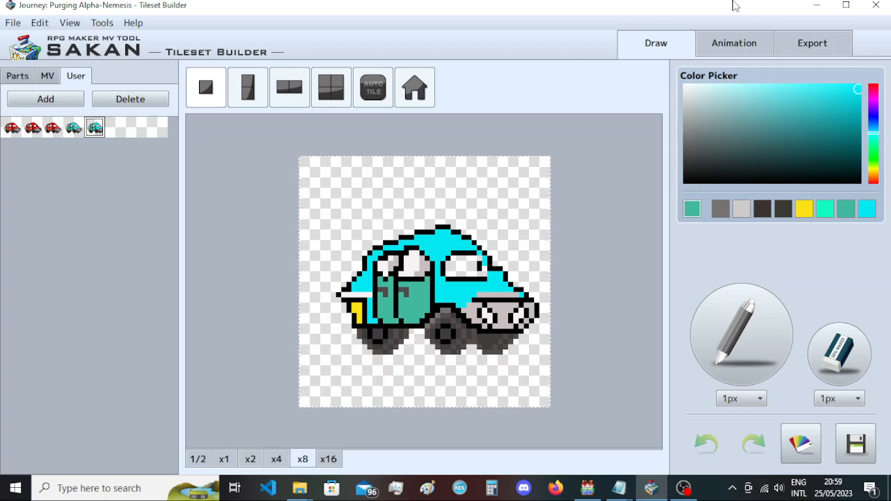
Step: Show the project's MV tilesets and look through the list of available tilesets
left_click(47, 77)
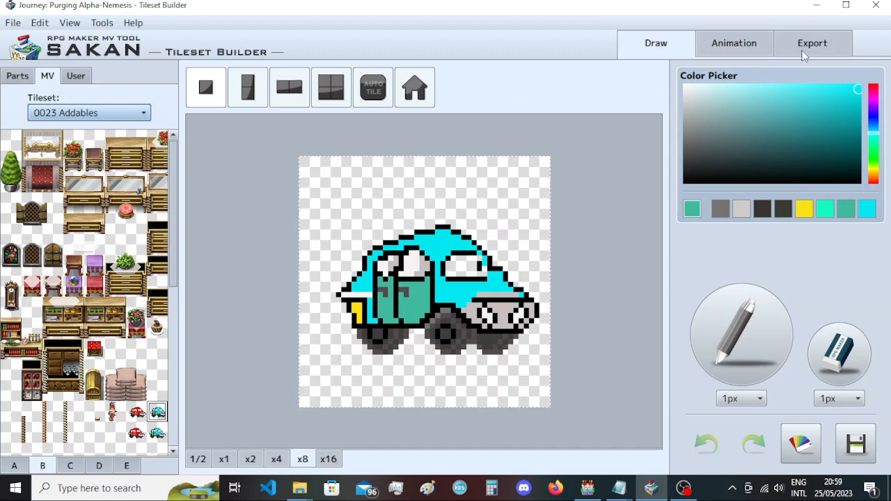
left_click(126, 113)
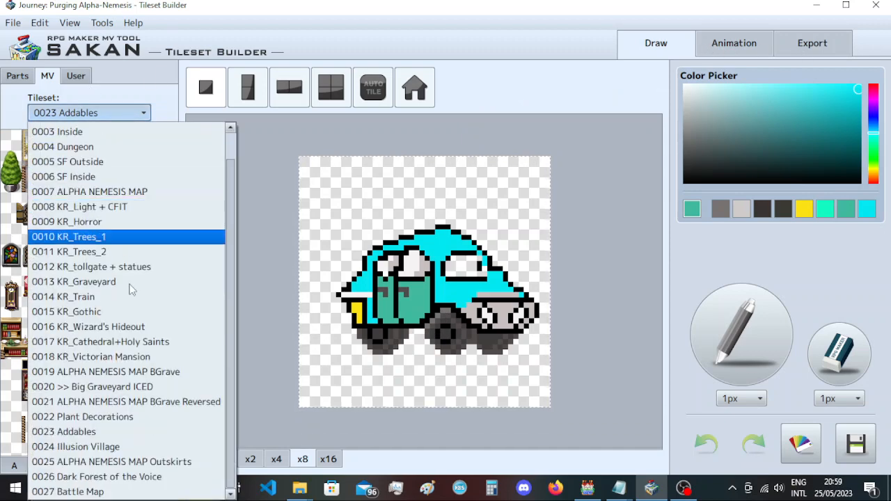
scroll(108, 341, "up", 1)
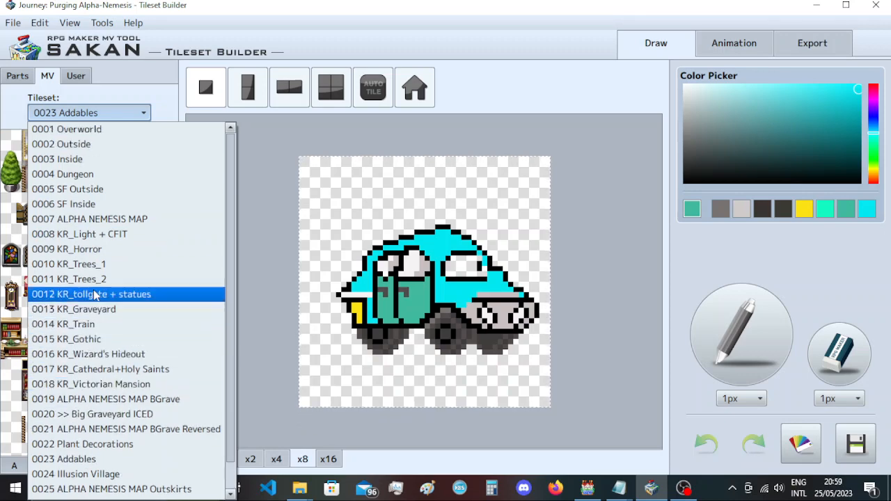
left_click(546, 60)
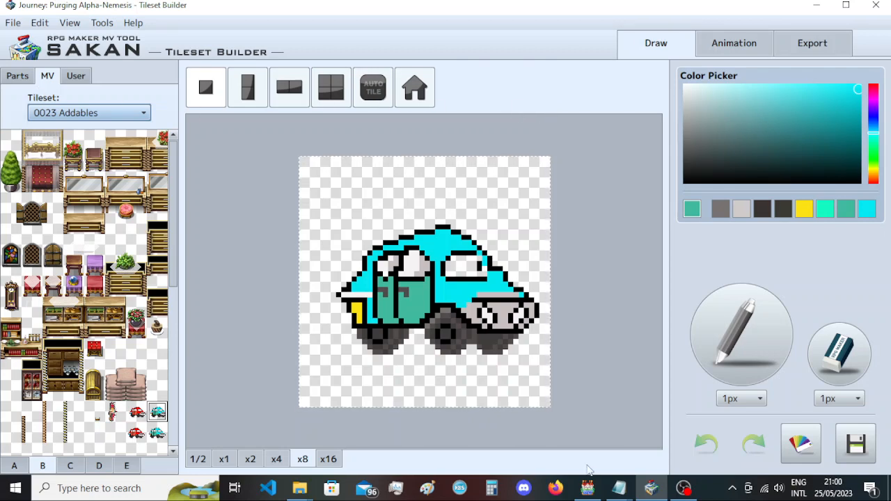
Step: Switch to RPG Maker MV and look over its available tools
left_click(587, 488)
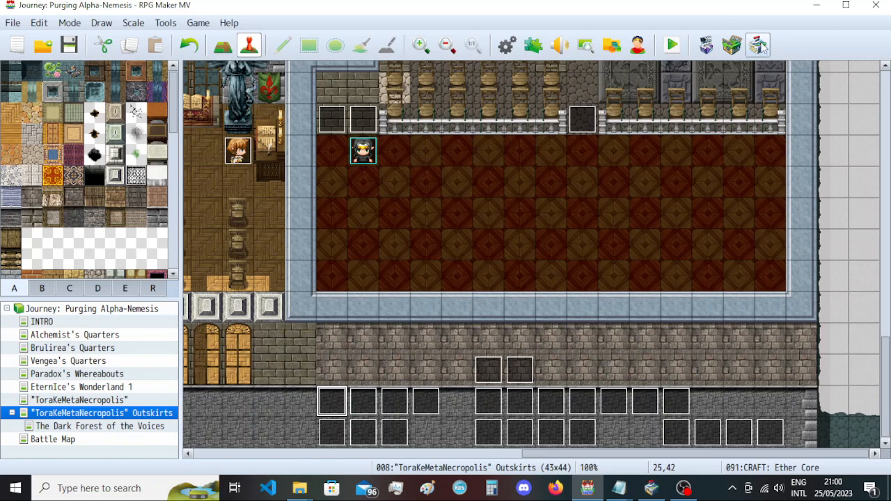
left_click(166, 26)
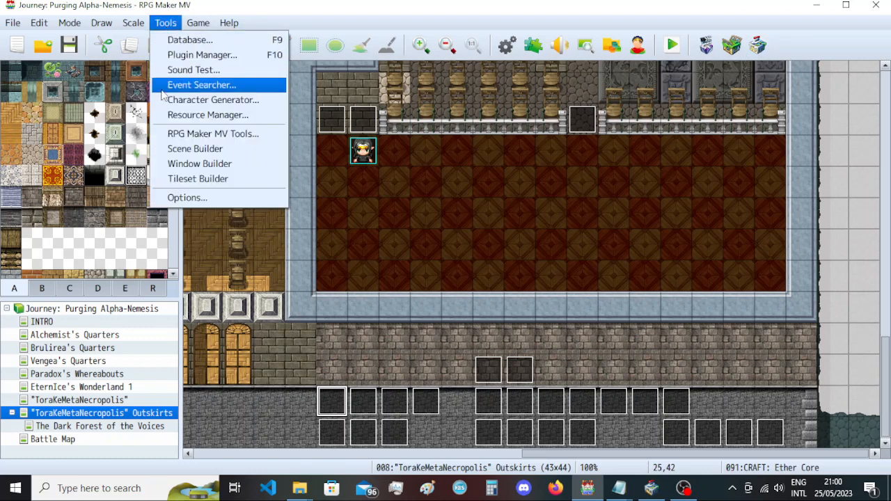
left_click(182, 198)
left_click(591, 132)
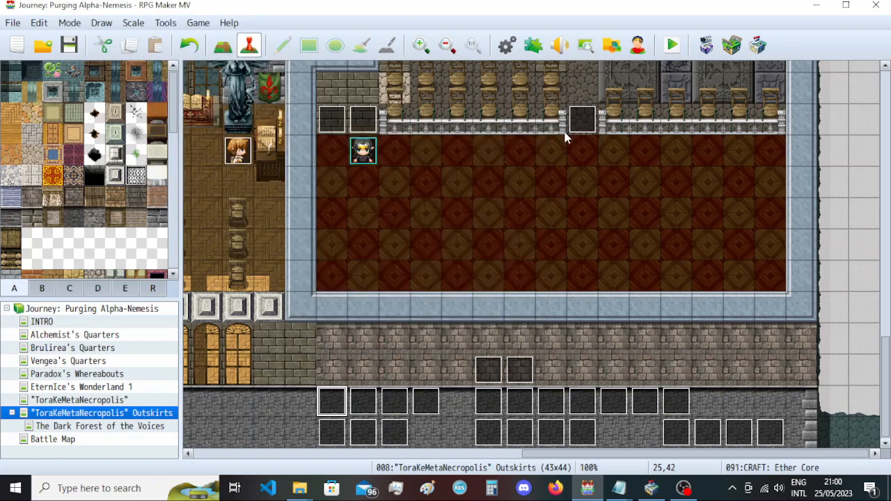
left_click(198, 23)
mouse_move(165, 23)
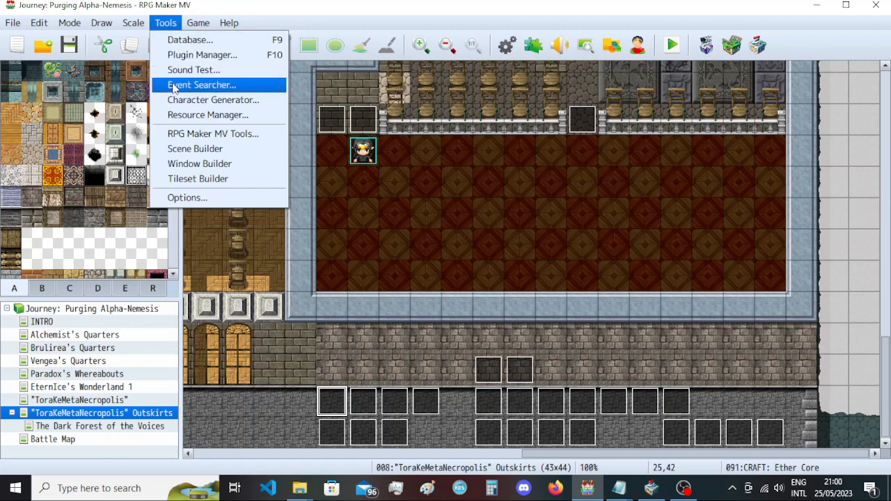
left_click(208, 115)
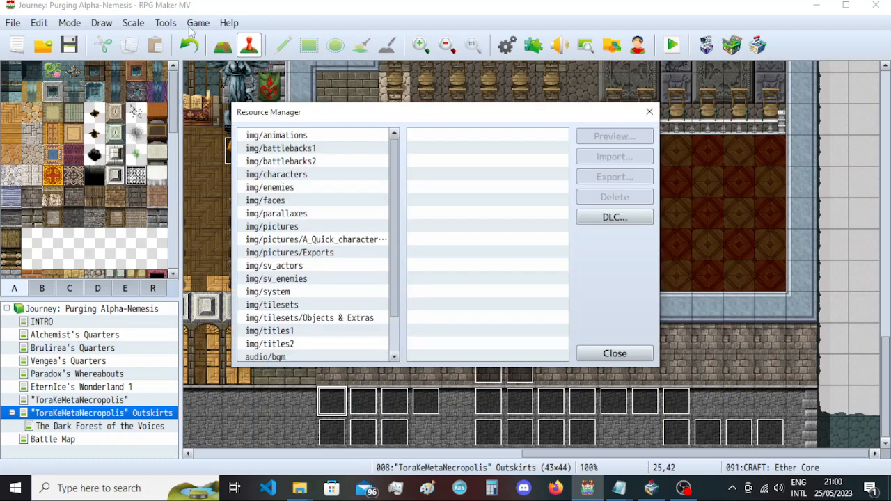
key("Escape")
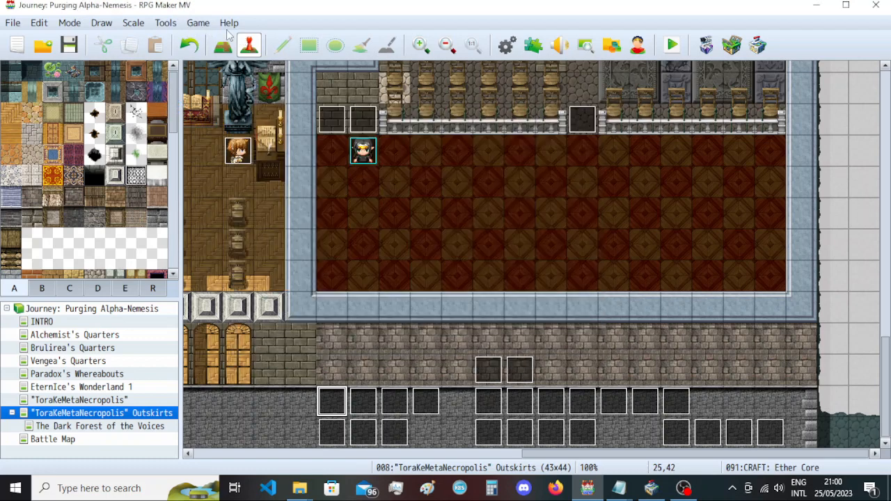
Step: Examine the Tileset Builder entry among the additional RPG Maker MV tools and close the dialog without changes
left_click(165, 23)
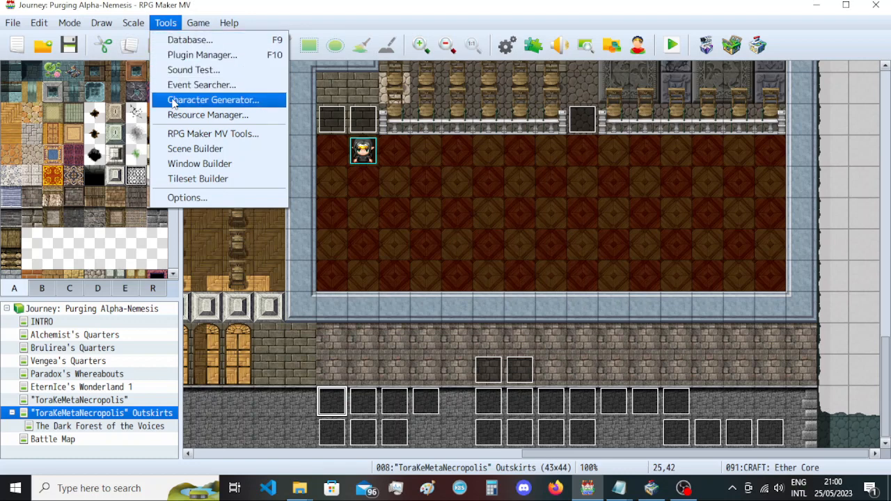
left_click(174, 133)
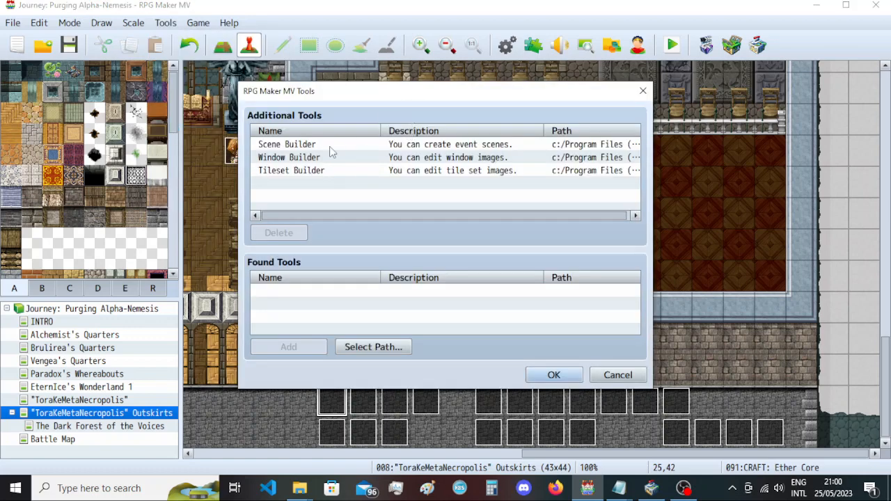
left_click(289, 174)
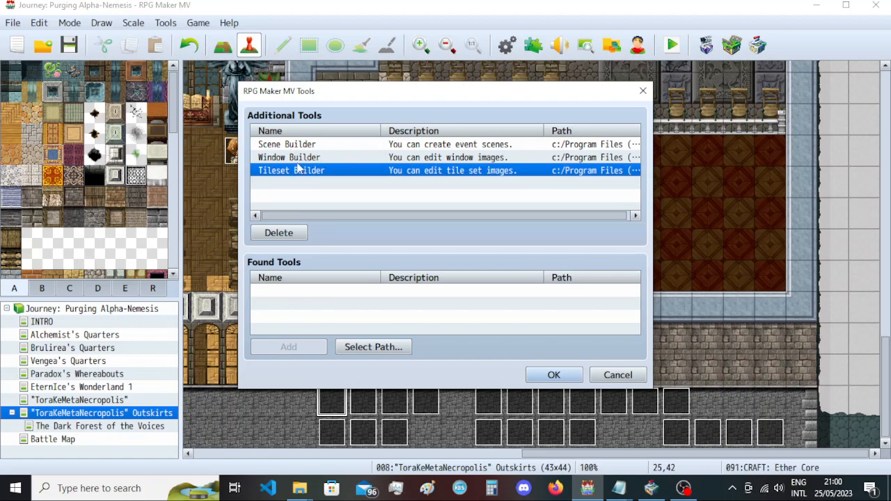
left_click(642, 93)
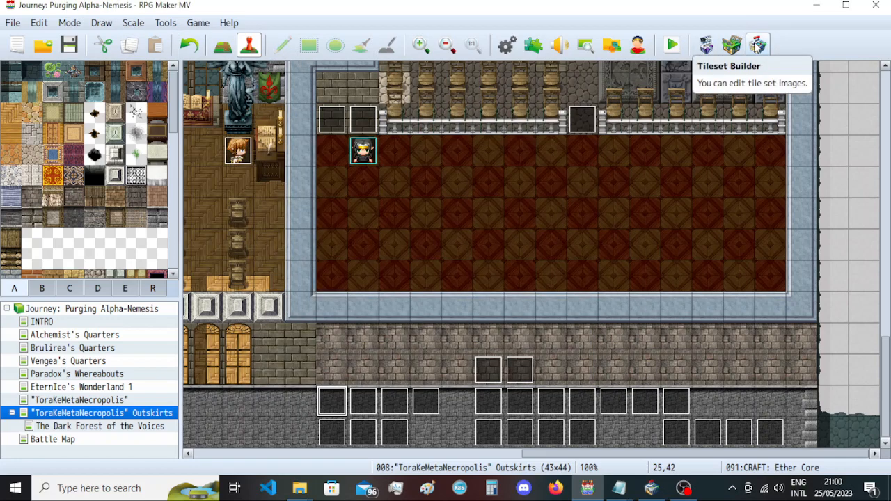
Step: Switch back to Tileset Builder, locate Game.rpgproject for Open MV Project, and dismiss the file dialog without opening it
left_click(652, 487)
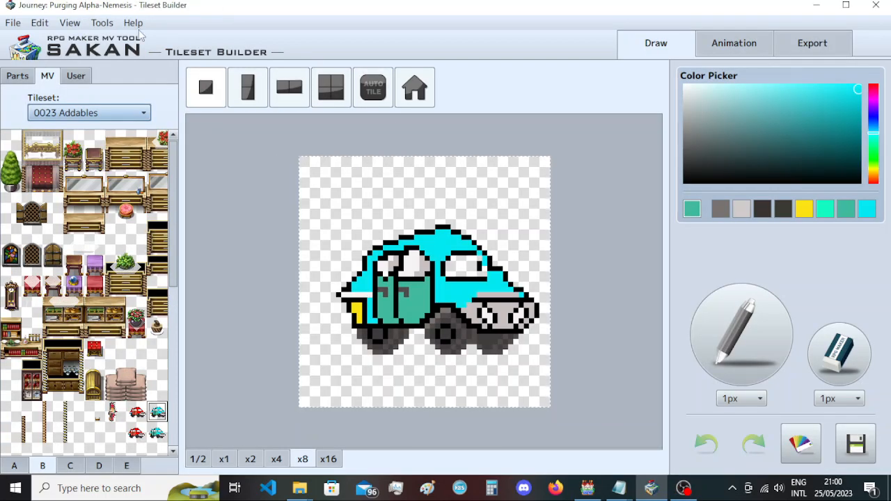
left_click(13, 23)
left_click(19, 38)
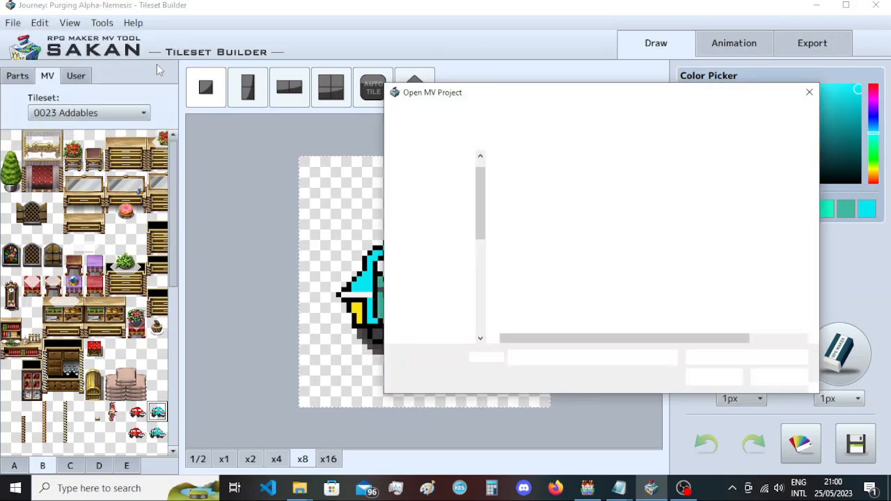
left_click_drag(500, 97, 417, 88)
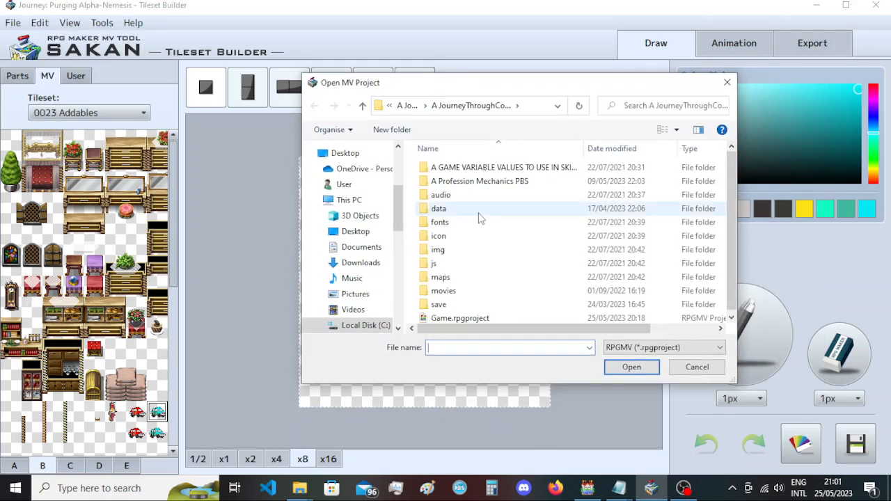
scroll(474, 198, "down", 1)
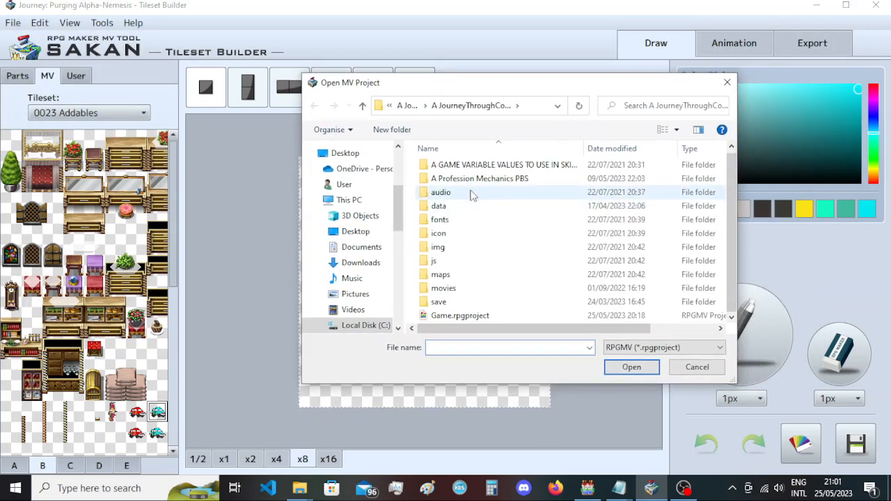
left_click(478, 319)
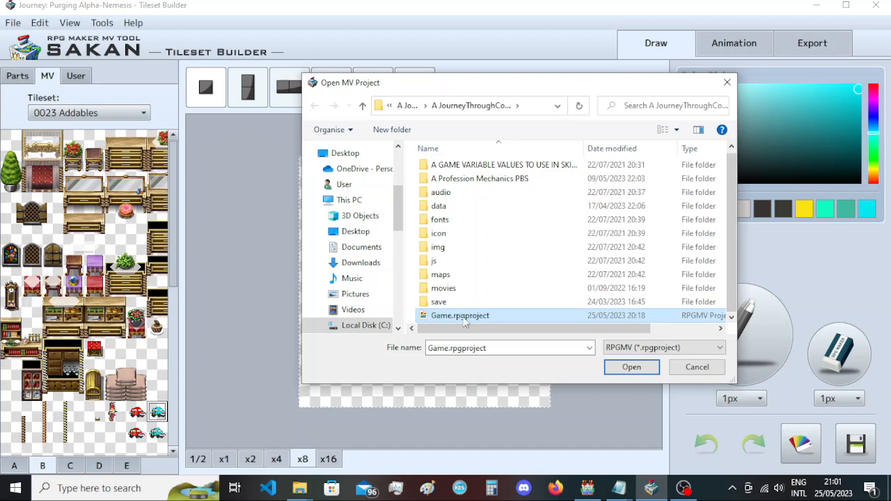
left_click(727, 82)
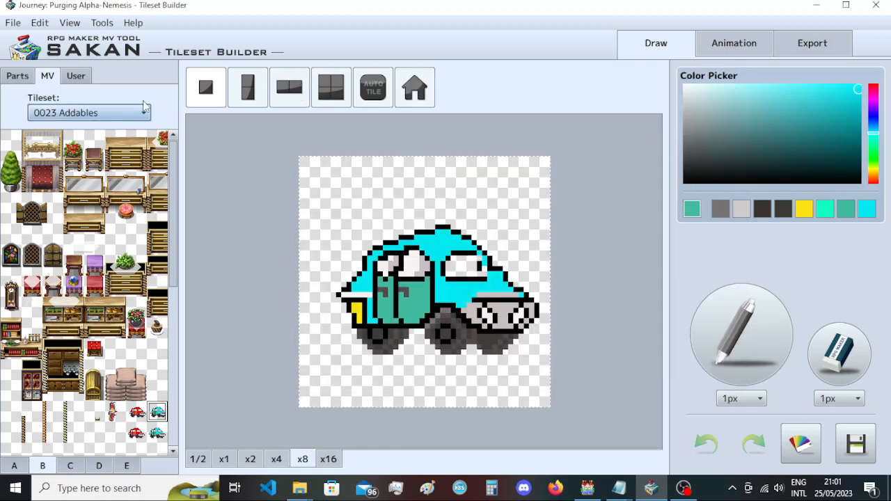
Step: Activate the 1px eraser and reset the canvas to a blank single tile
left_click(17, 76)
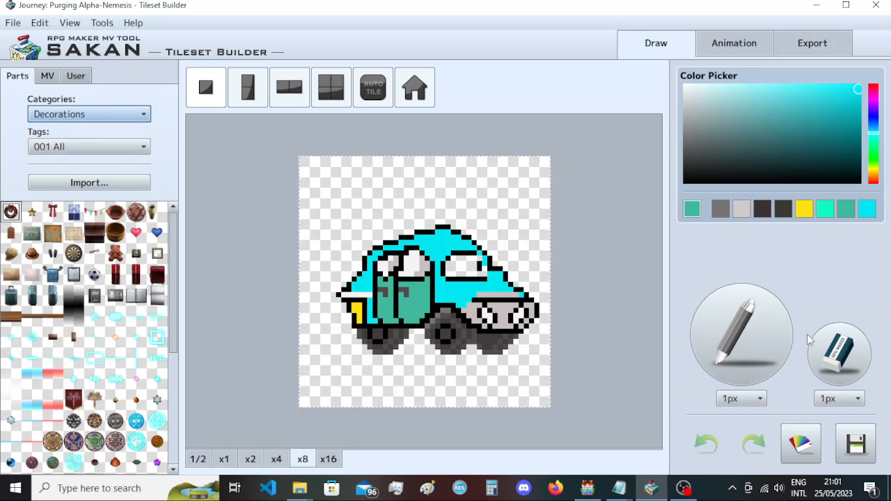
left_click(861, 356)
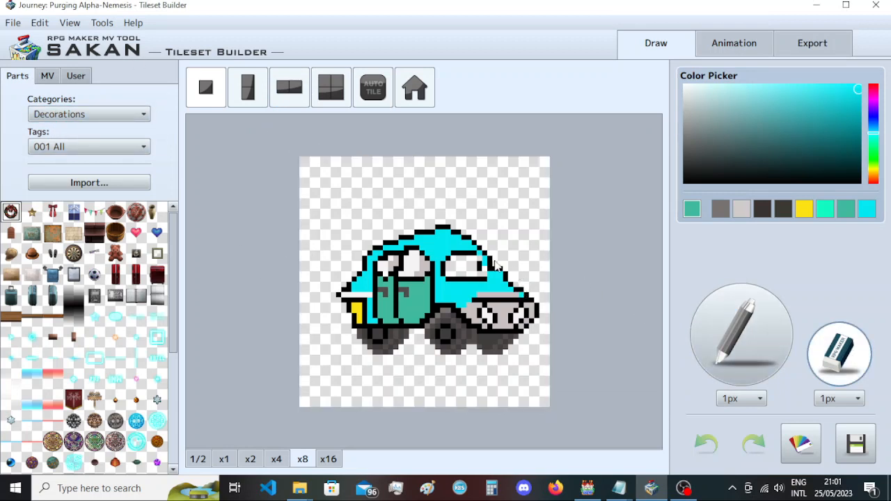
left_click(371, 98)
left_click(208, 96)
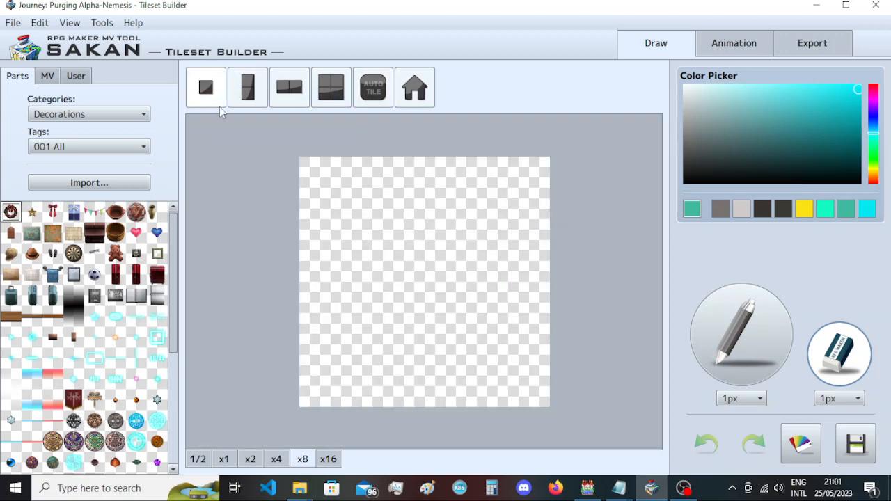
Step: Return to the MV tilesets and review the tileset list down to 0027 Battle Map, keeping 0023 Addables
left_click(48, 78)
left_click(89, 113)
scroll(89, 176, "down", 1)
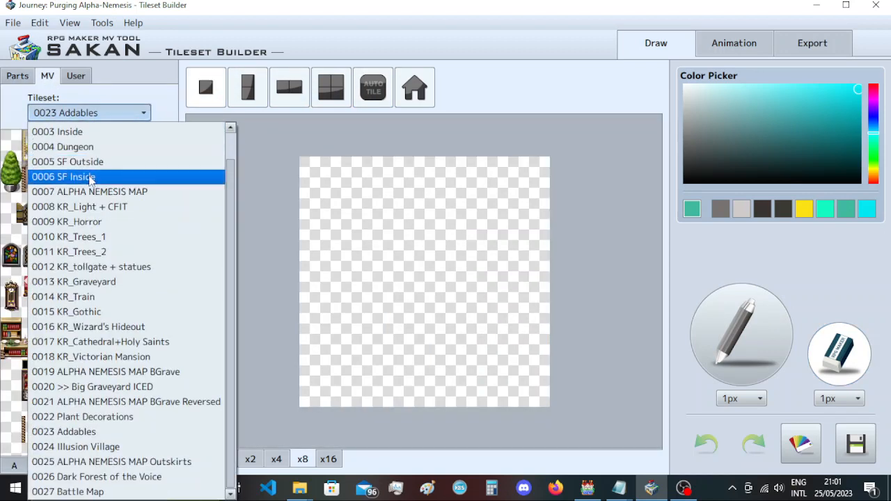
left_click(142, 94)
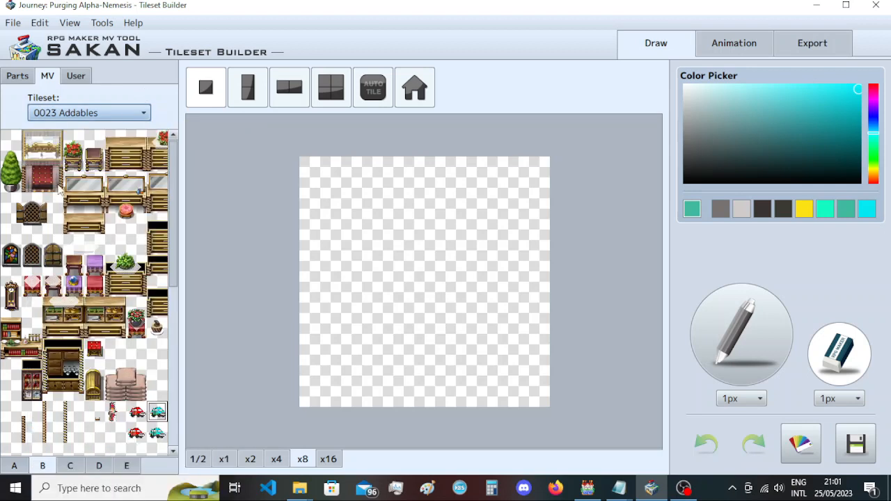
left_click(89, 113)
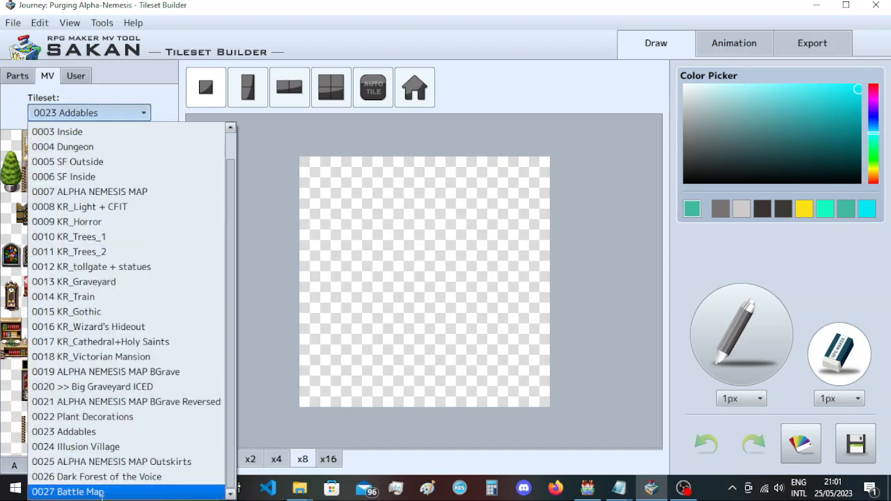
left_click(426, 261)
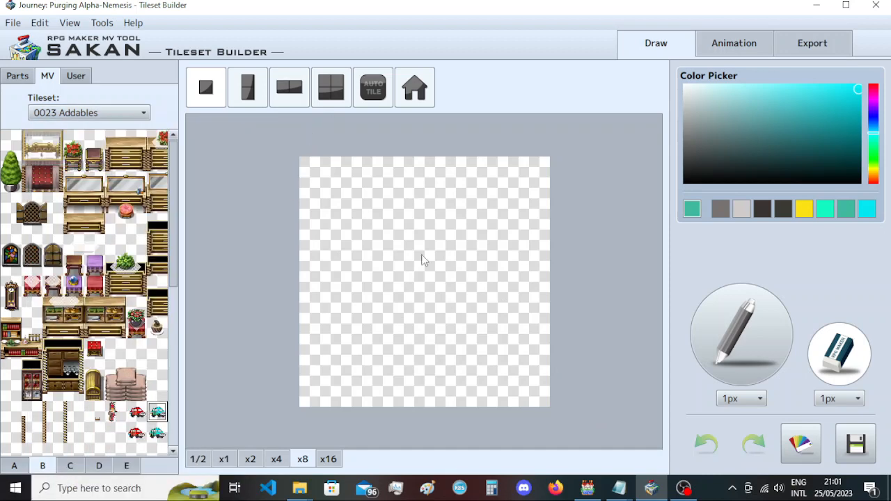
Step: Switch to RPG Maker MV, view the Tilesets section of the Database, and close it without changes
left_click(588, 488)
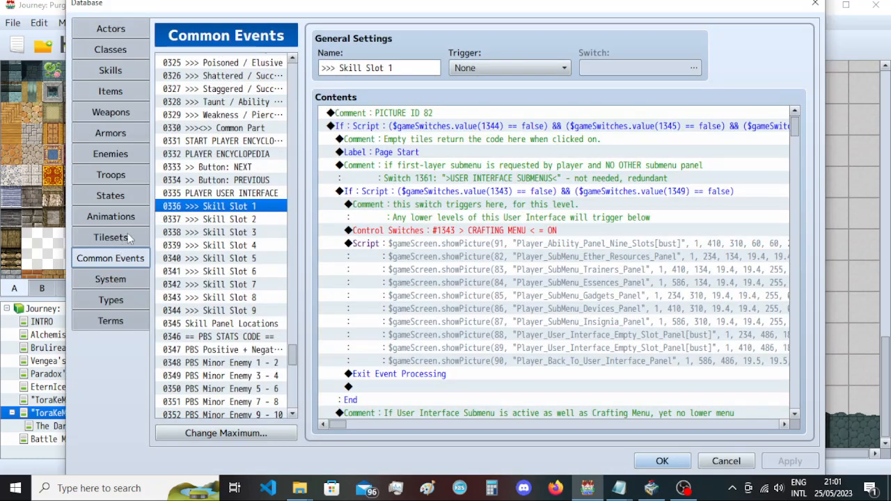
left_click(128, 237)
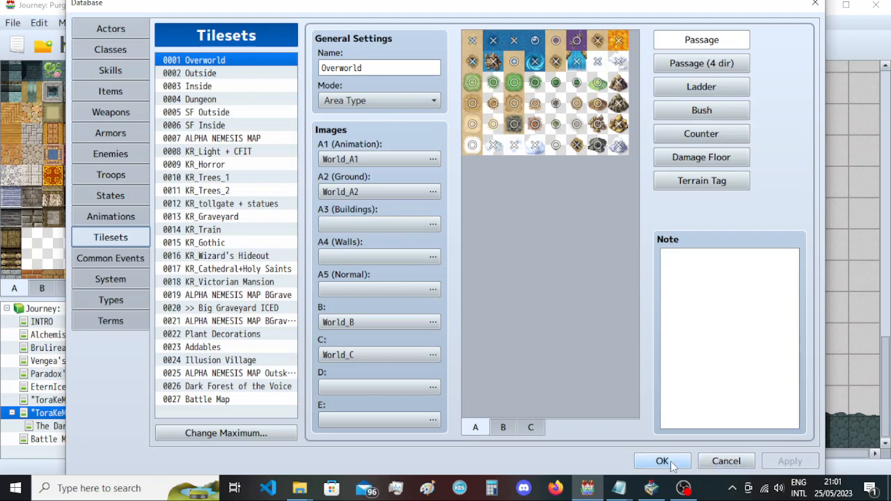
left_click(816, 4)
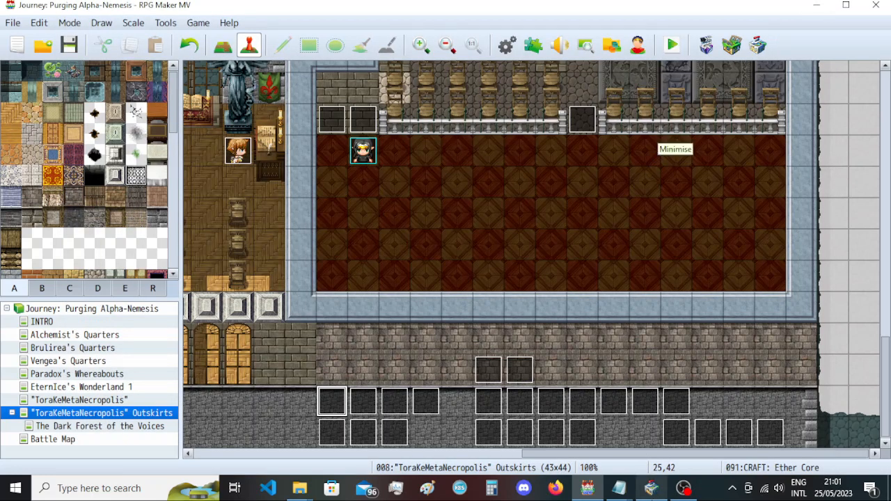
Step: Return to Tileset Builder, select Game.rpgproject in the Open MV Project dialog, and cancel without opening it
left_click(652, 488)
left_click(12, 23)
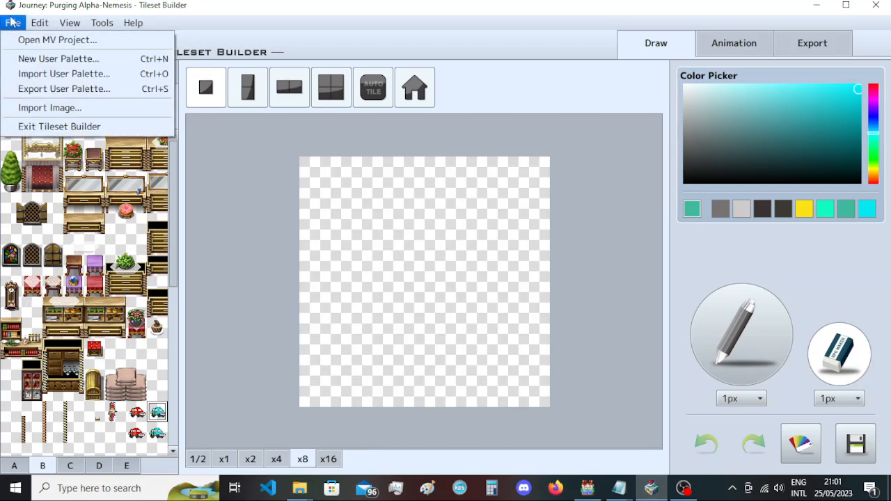
left_click(541, 6)
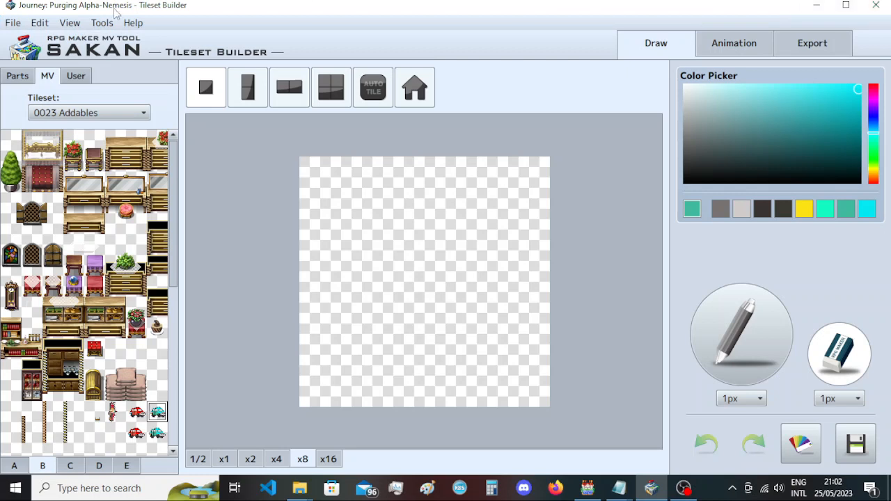
left_click(24, 27)
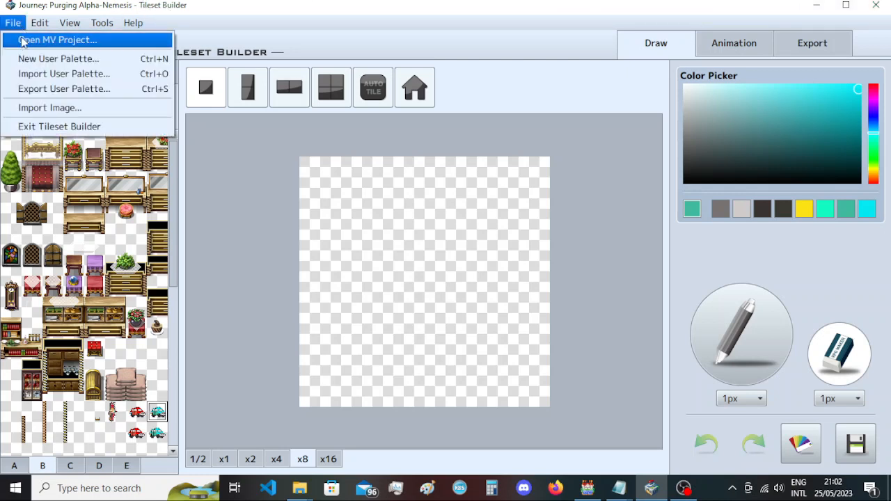
left_click(22, 42)
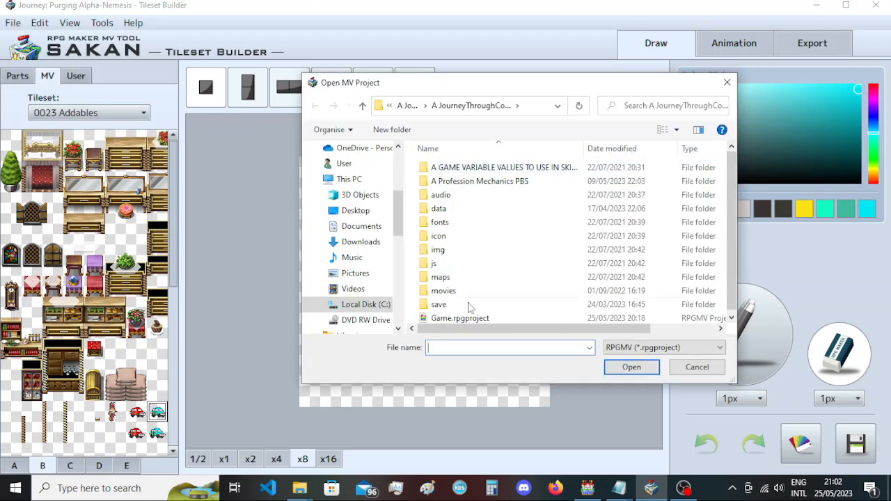
left_click(470, 318)
left_click(727, 82)
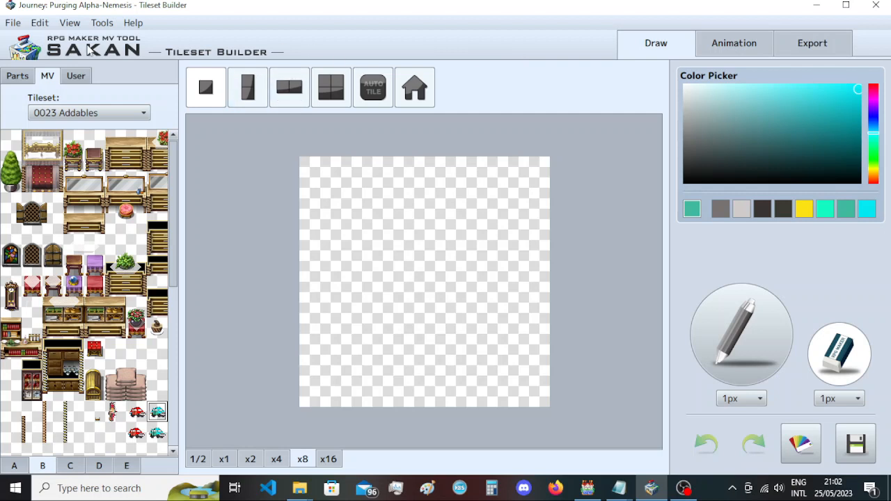
Step: Show the Game.rpgproject file in the Open MV Project dialog once more and dismiss the dialog without loading it
left_click(14, 23)
left_click(28, 40)
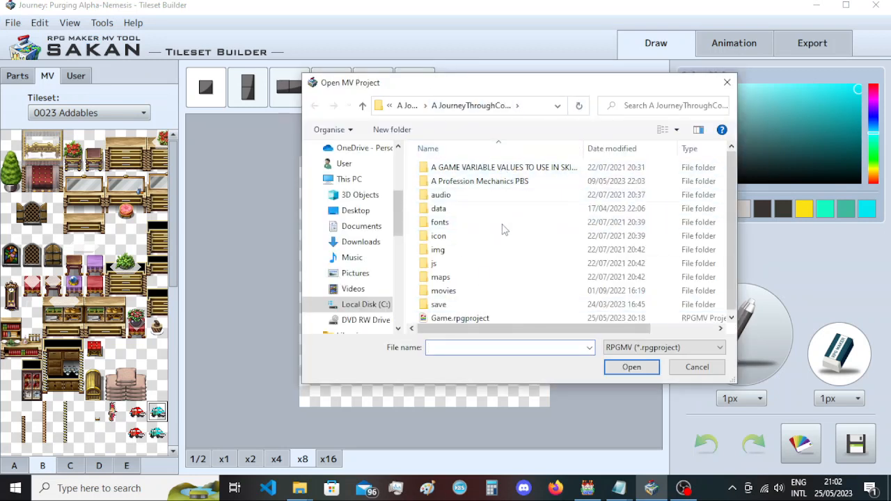
left_click(453, 320)
left_click(727, 82)
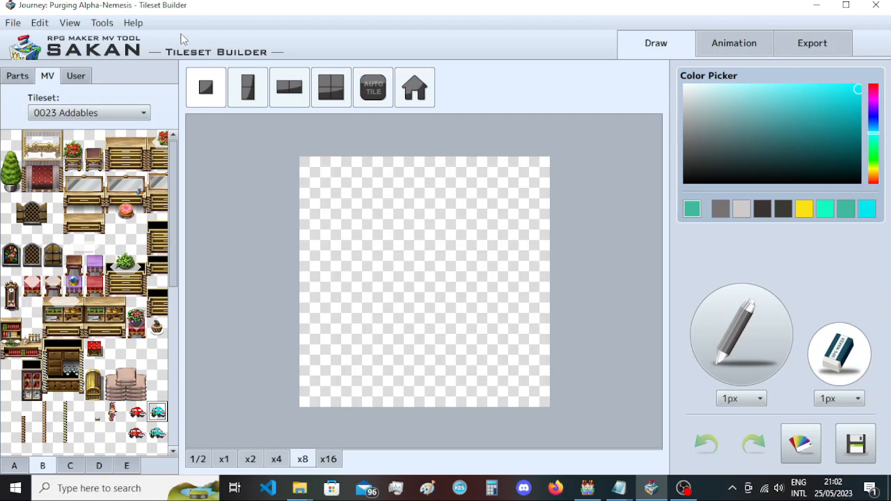
left_click(132, 22)
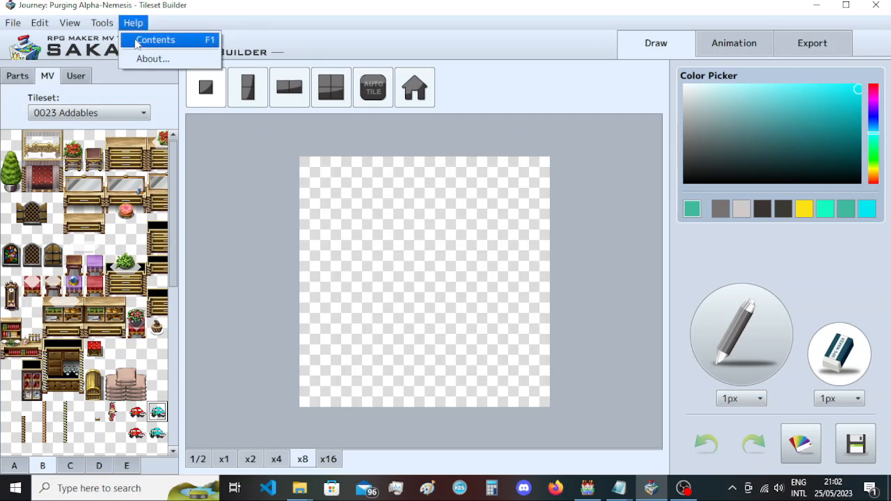
left_click(332, 50)
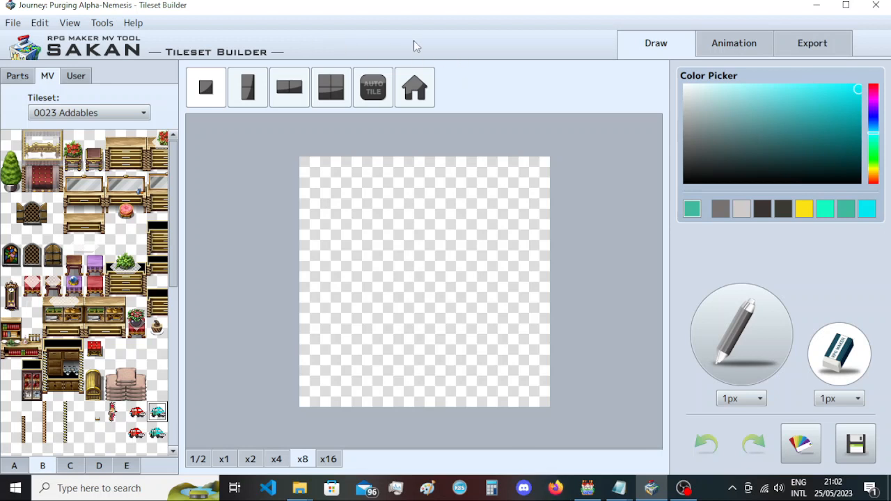
left_click(12, 23)
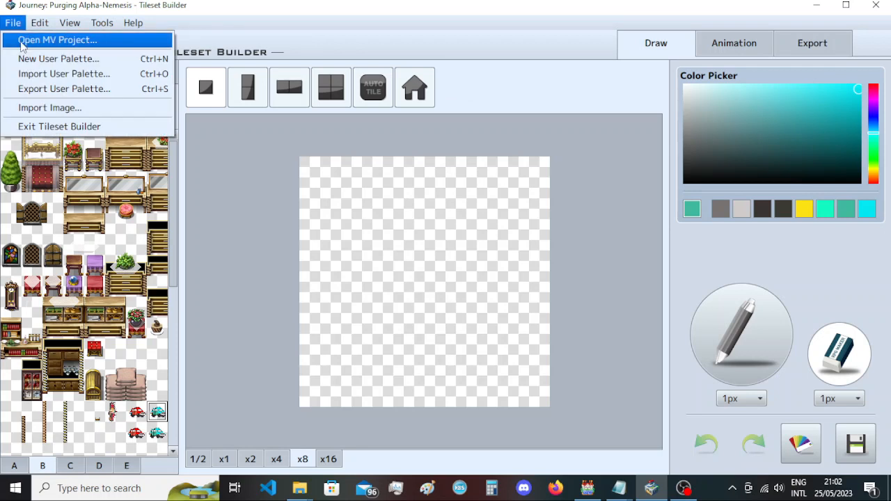
left_click(341, 50)
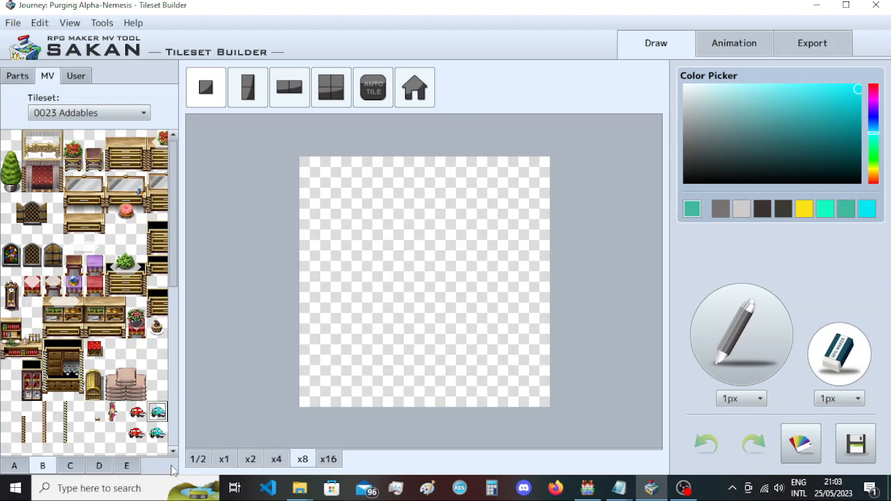
Step: View the blank canvas at 1/2, x1, x2 and x4 zoom, and return it to x8
left_click(198, 459)
left_click(224, 459)
left_click(250, 459)
left_click(276, 459)
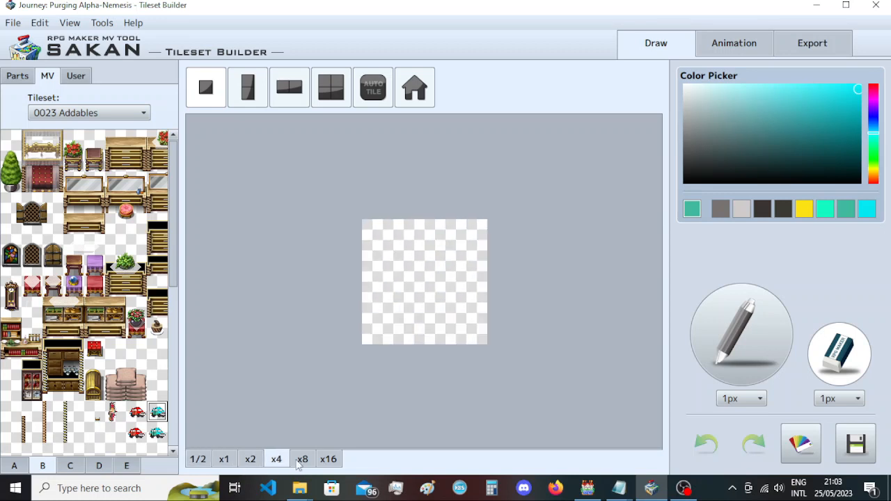
left_click(302, 460)
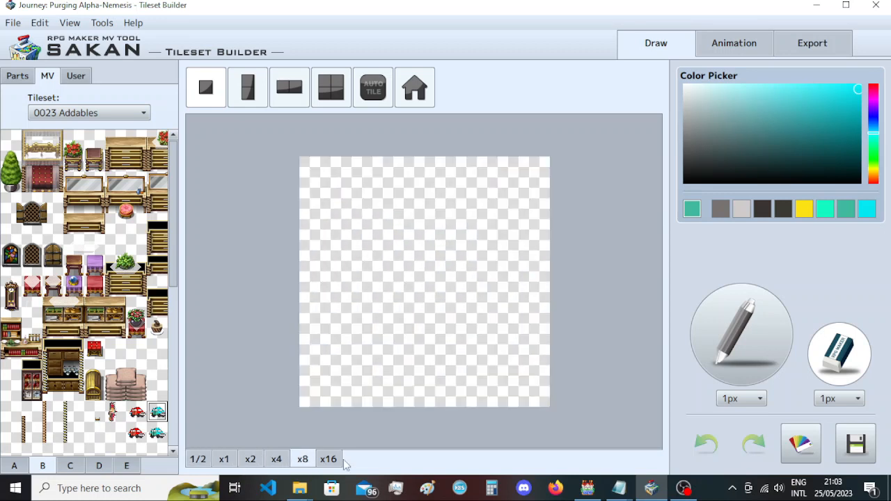
Step: Draw a short vertical 1px pencil stroke on the canvas and undo it
left_click(731, 324)
mouse_move(481, 299)
left_mouse_down()
mouse_move(341, 242)
mouse_move(491, 275)
mouse_move(488, 338)
left_mouse_up()
key("ctrl+z")
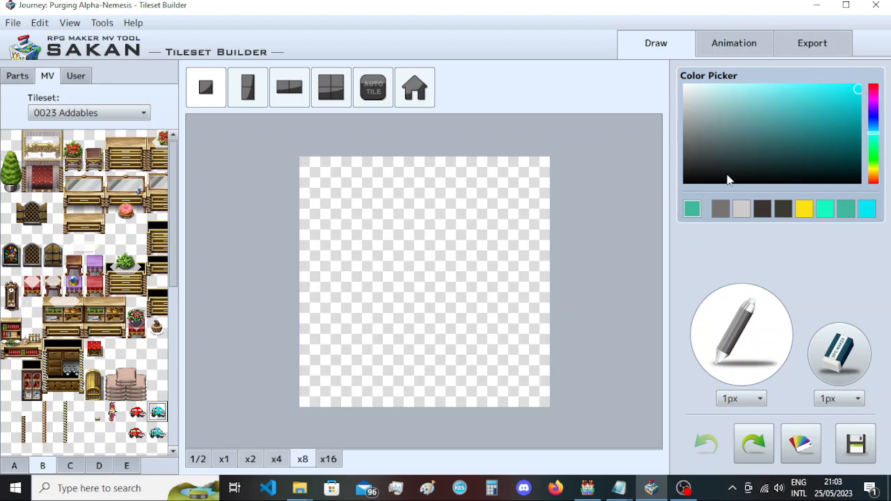
Step: Activate the eraser and review the size options of the pencil and the eraser, keeping both at 1px
left_click(839, 354)
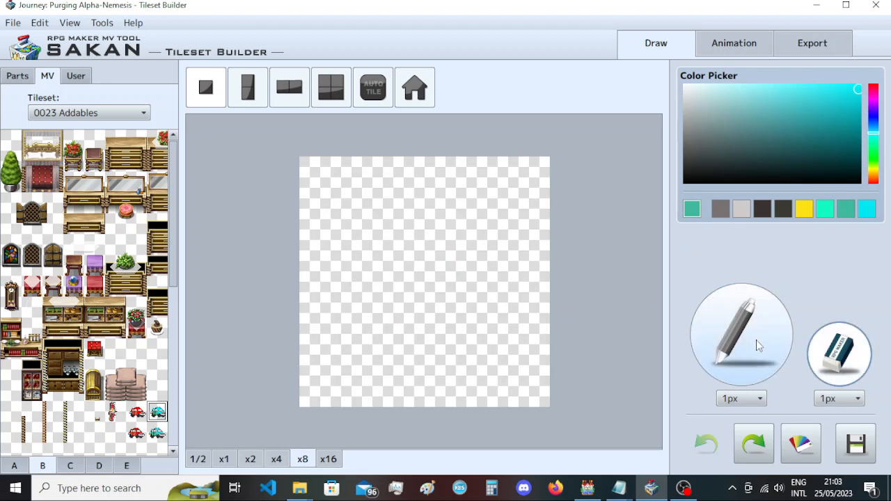
left_click(742, 400)
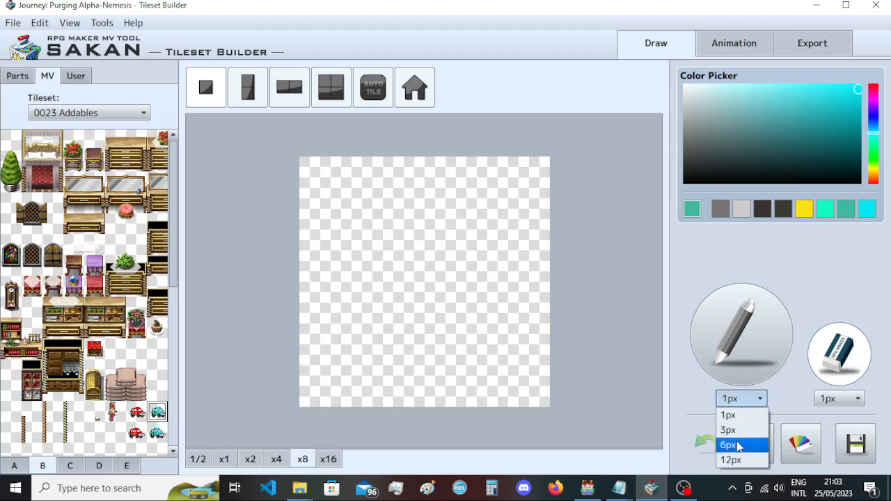
left_click(827, 398)
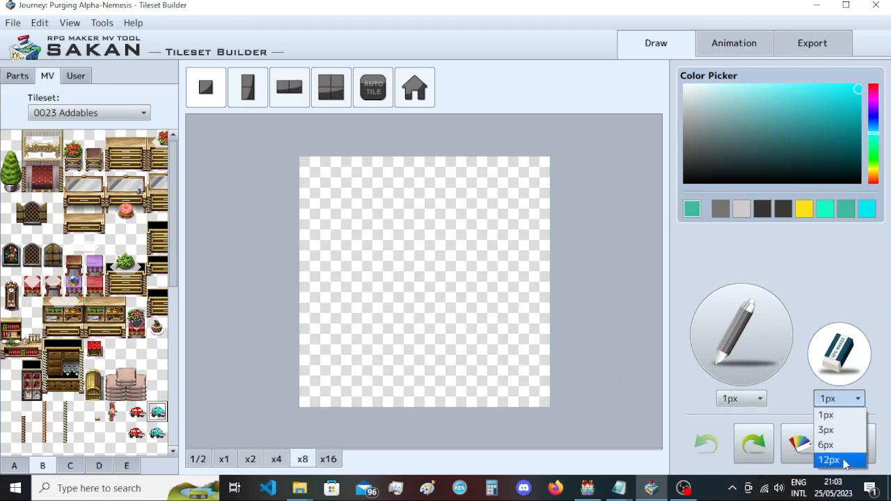
left_click(827, 286)
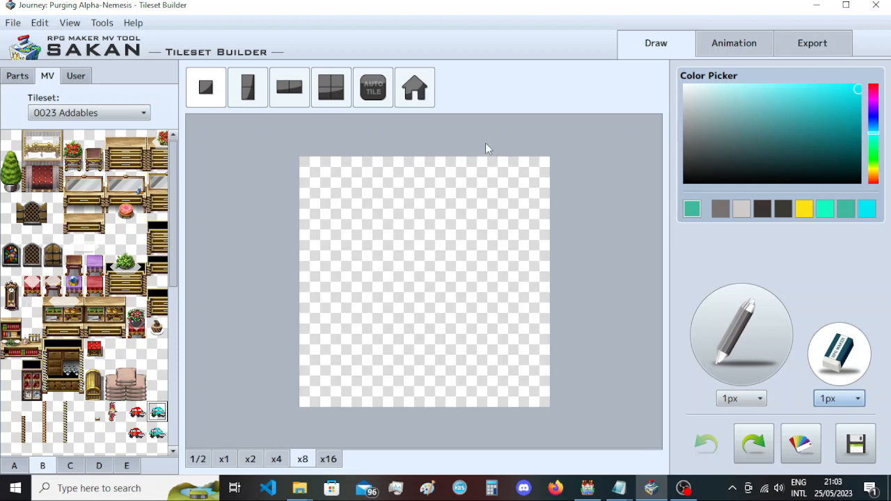
Step: Pick a mirror tile from 0023 Addables, switch to a cleared 2x2-tile canvas, and reactivate the eraser
left_click(98, 190)
left_click(322, 89)
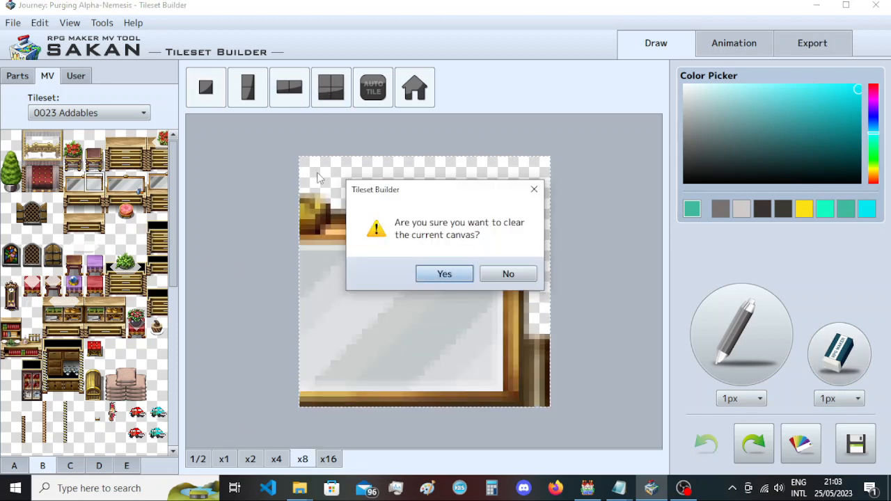
left_click(439, 273)
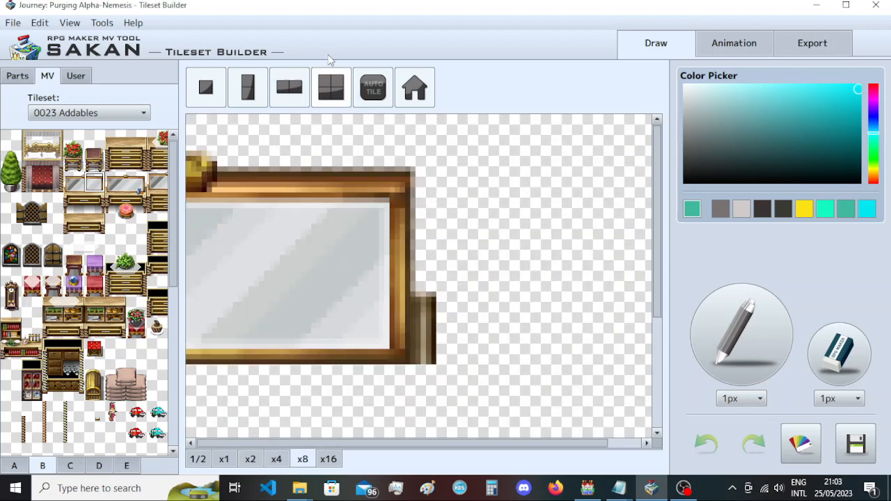
scroll(344, 182, "down", 2)
left_click(862, 364)
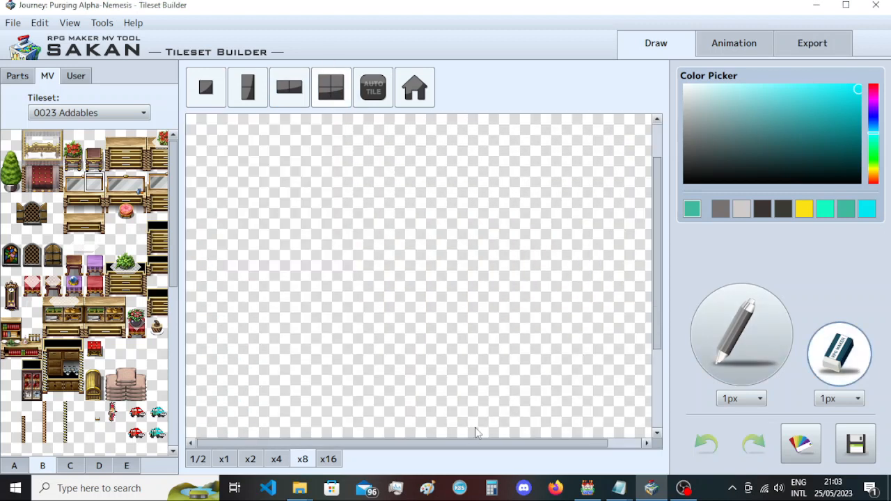
Step: Load the 2x2 dressing table with blue bottles and pink stool onto the canvas and view it at x4
left_click(251, 460)
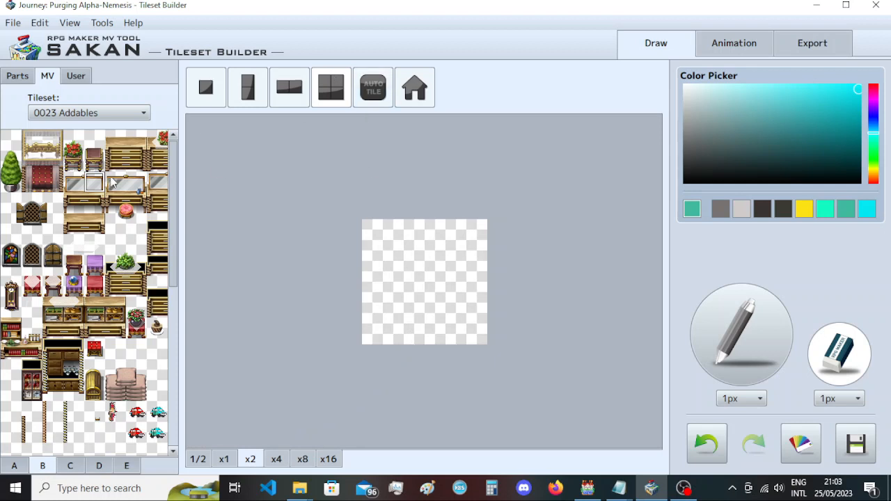
mouse_move(114, 180)
left_mouse_down()
mouse_move(132, 190)
mouse_move(134, 207)
left_mouse_up()
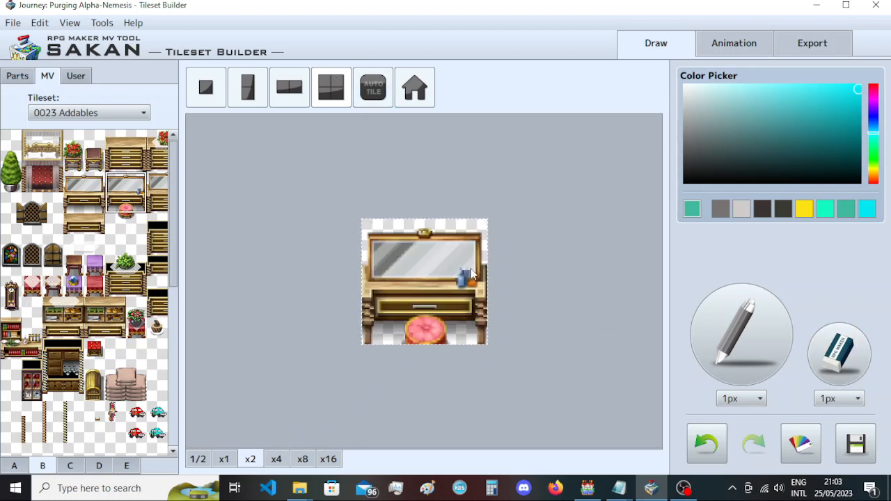
left_click(276, 461)
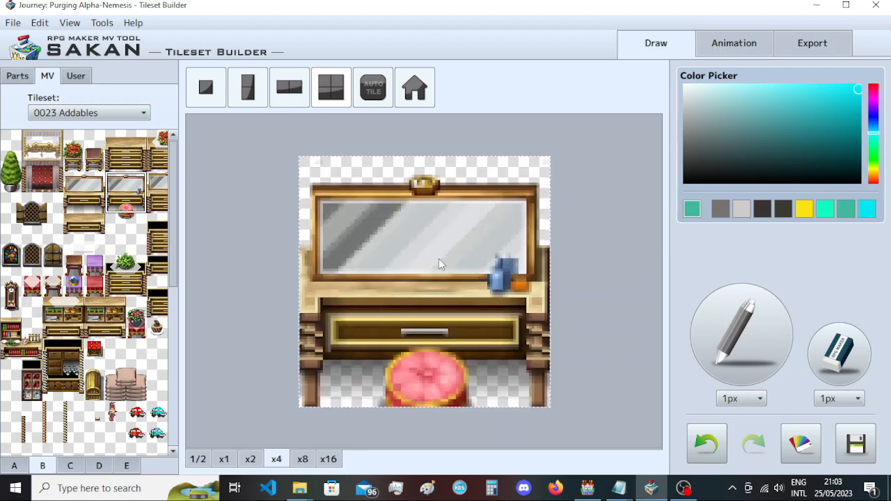
Step: Reposition the dressing table selection repeatedly to stamp overlapping copies across the canvas, and finish by dropping the selection
left_click_drag(438, 262, 569, 269)
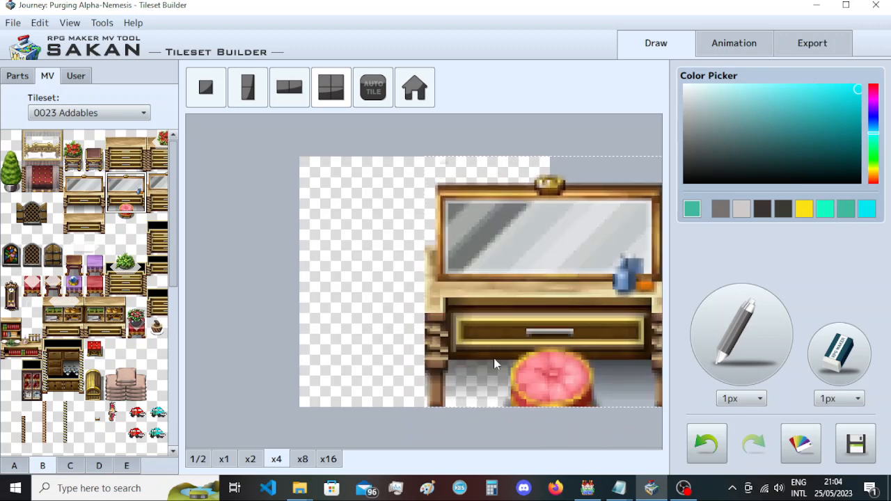
left_click_drag(588, 255, 462, 251)
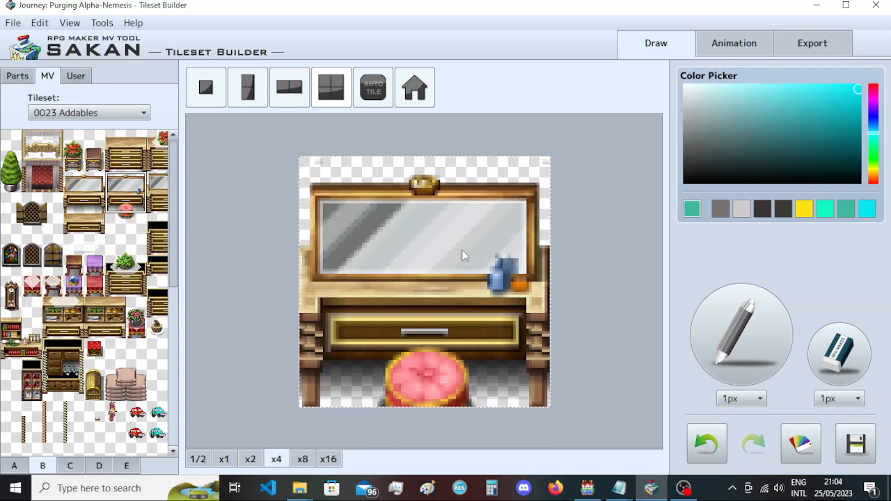
left_click_drag(462, 250, 689, 437)
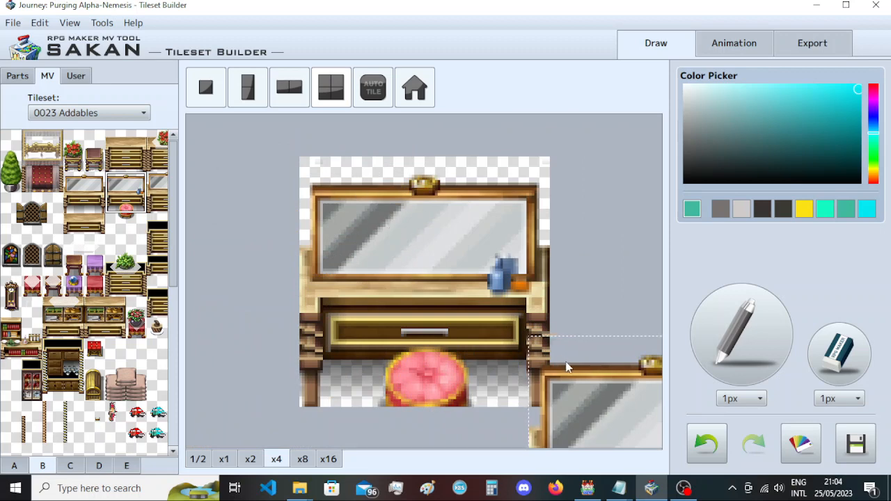
left_click_drag(595, 409, 463, 229)
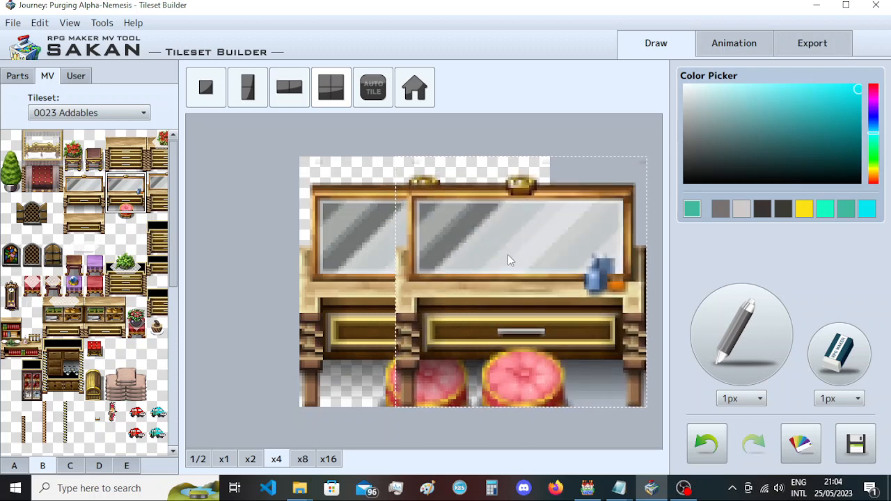
left_click_drag(542, 287, 355, 281)
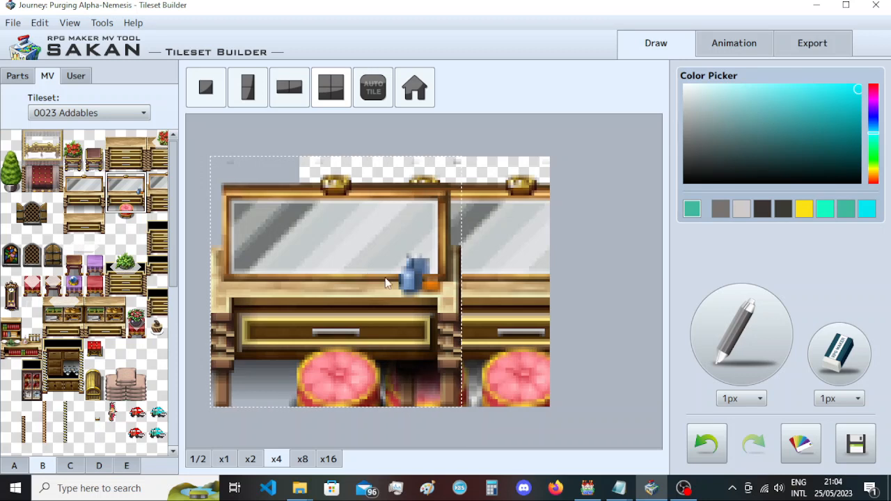
left_click_drag(387, 281, 270, 248)
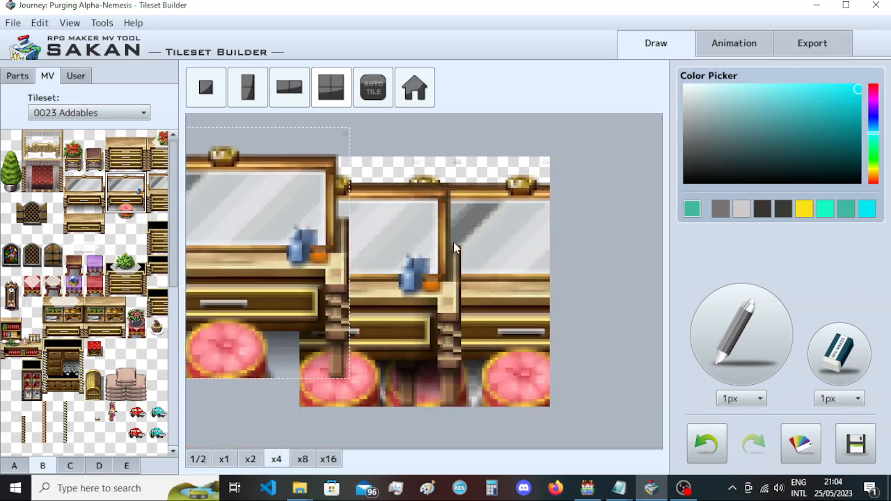
left_click(864, 365)
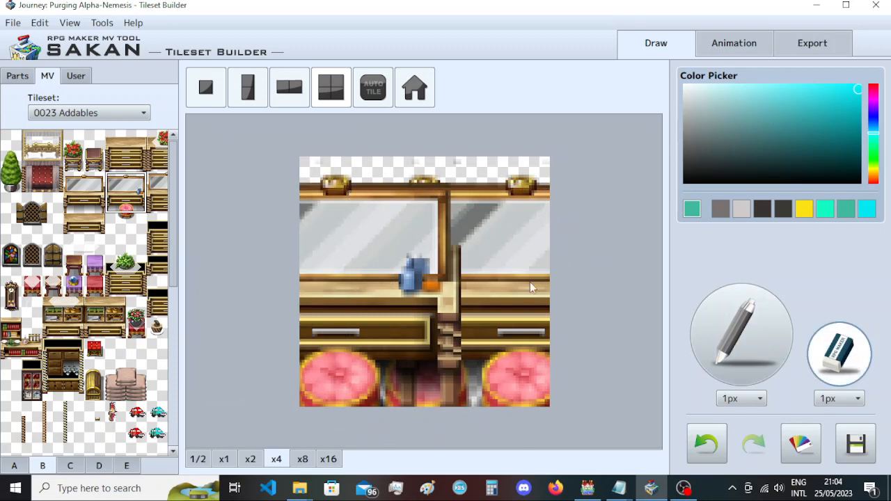
Step: Set the eraser to 12px and erase the mirrors from the upper half of the canvas
left_click(839, 398)
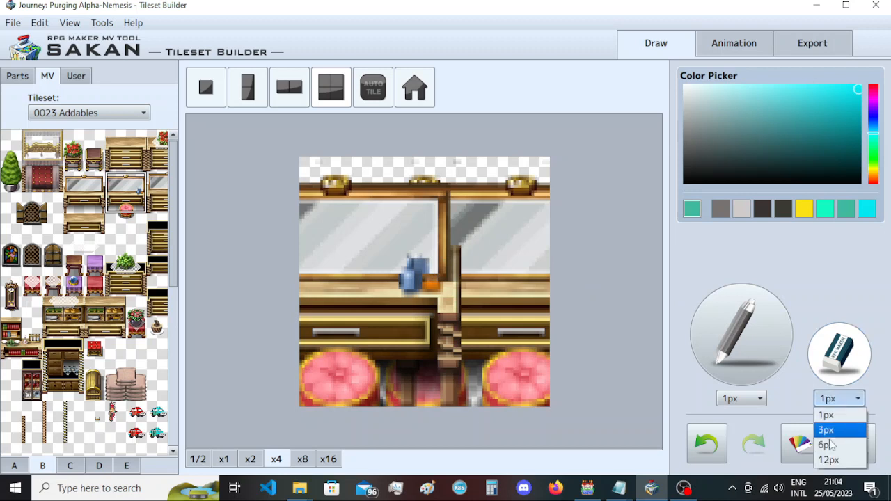
left_click(836, 460)
mouse_move(435, 173)
left_mouse_down()
mouse_move(418, 204)
mouse_move(303, 192)
mouse_move(302, 238)
mouse_move(605, 179)
mouse_move(553, 228)
mouse_move(489, 243)
mouse_move(390, 240)
mouse_move(305, 267)
mouse_move(465, 291)
mouse_move(542, 291)
left_mouse_up()
Step: Clear the canvas by changing it to two tiles wide, and set it to a blank 2x2-tile canvas
left_click(301, 87)
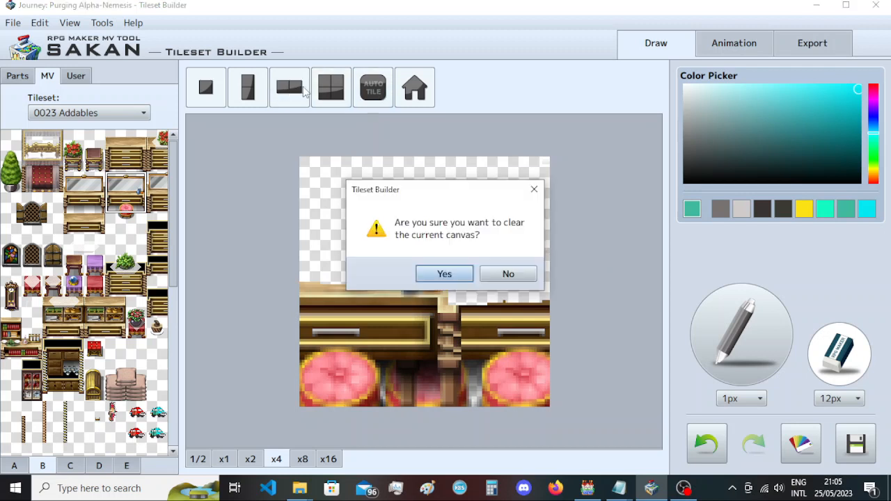
left_click(428, 267)
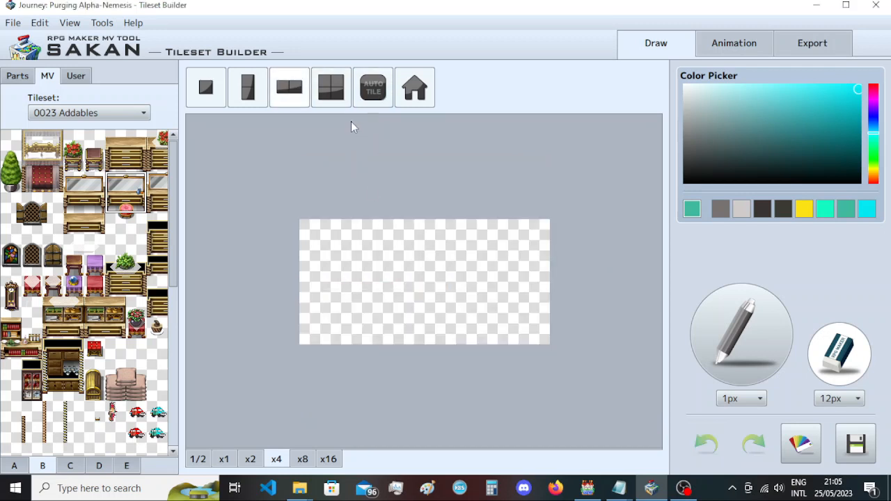
left_click(322, 90)
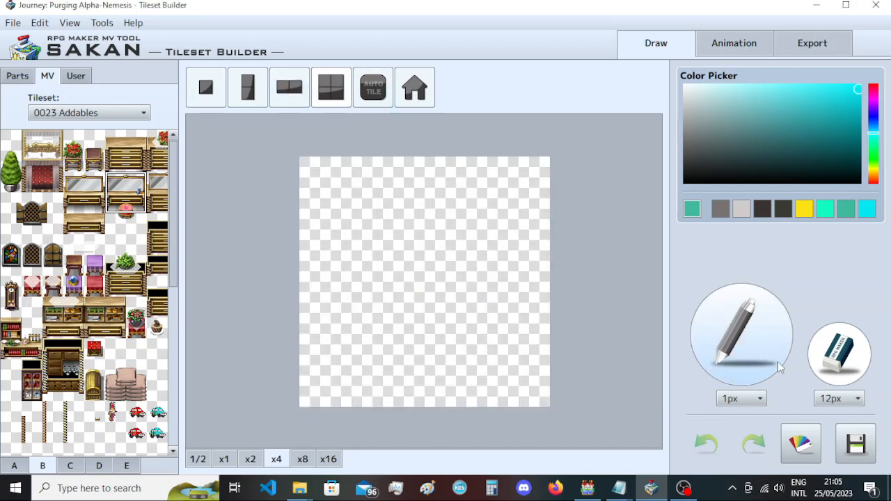
Step: Load the first red car from the user palette and switch to a single-tile canvas
left_click(76, 75)
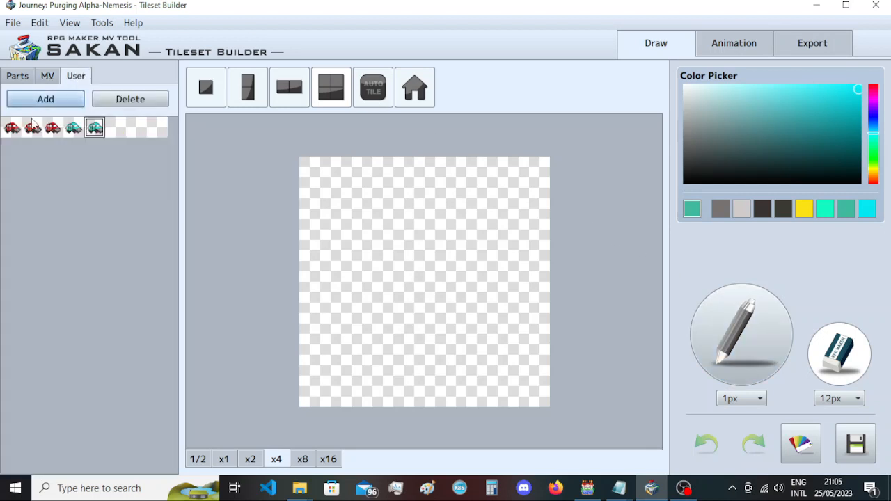
left_click_drag(13, 129, 413, 267)
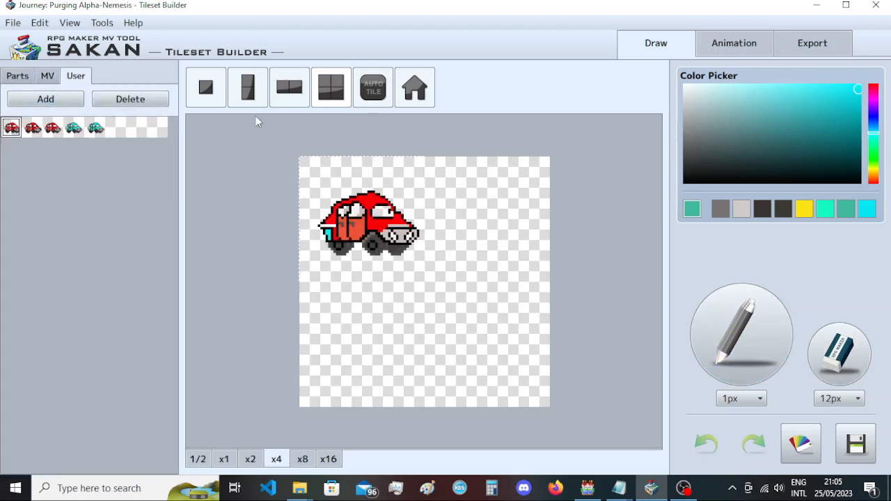
left_click(206, 87)
mouse_move(432, 305)
left_mouse_down()
mouse_move(373, 333)
mouse_move(440, 329)
mouse_move(434, 303)
left_mouse_up()
left_click(839, 353)
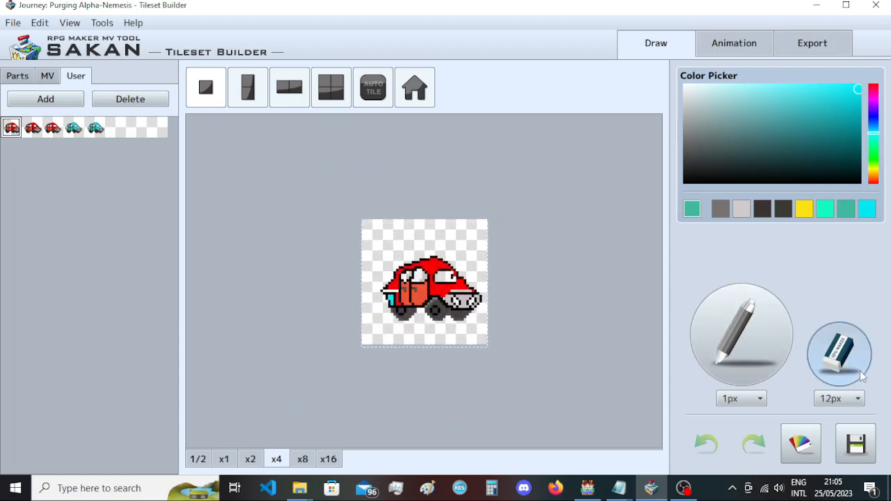
Step: Reload the first red car, place it on the single-tile canvas, and activate the 12px eraser
left_click(18, 129)
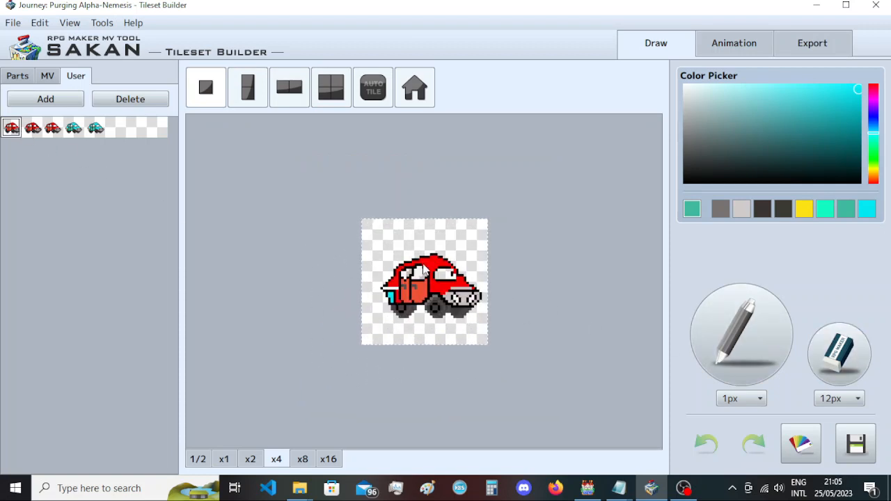
left_click(423, 265)
left_click(832, 358)
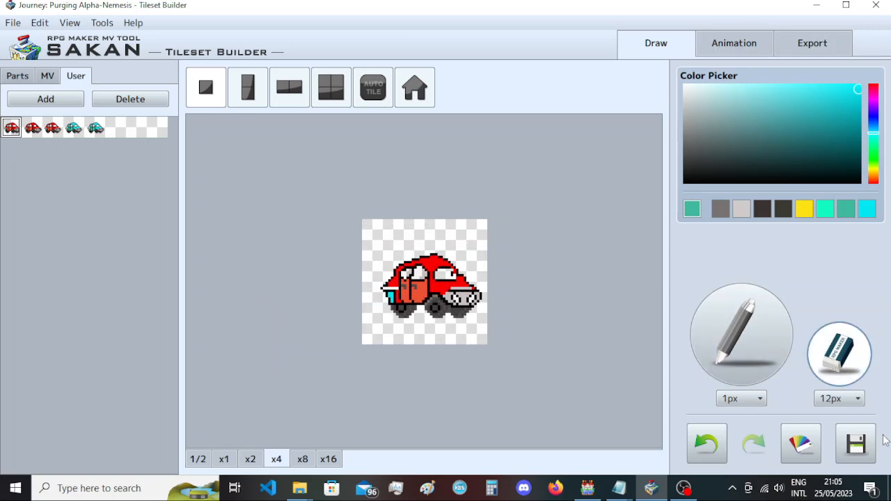
Step: Set the eraser to 1px and zoom the canvas to x16 on the red car
left_click(839, 398)
left_click(838, 415)
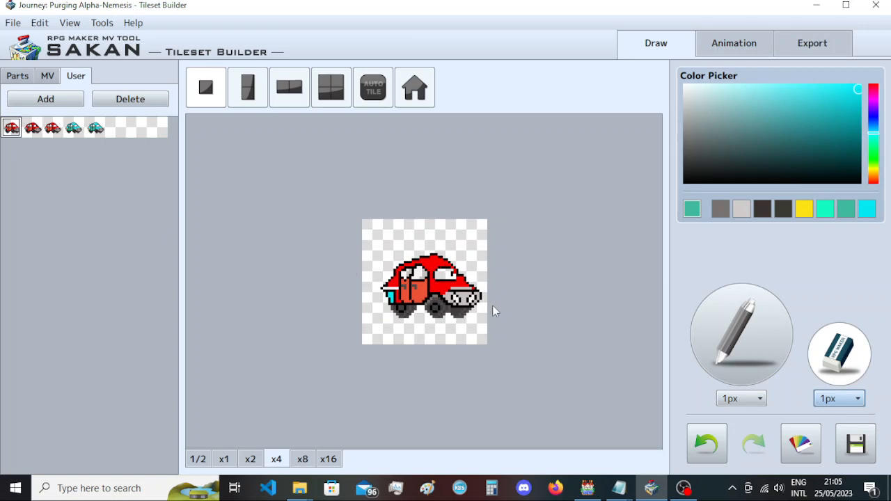
left_click(305, 462)
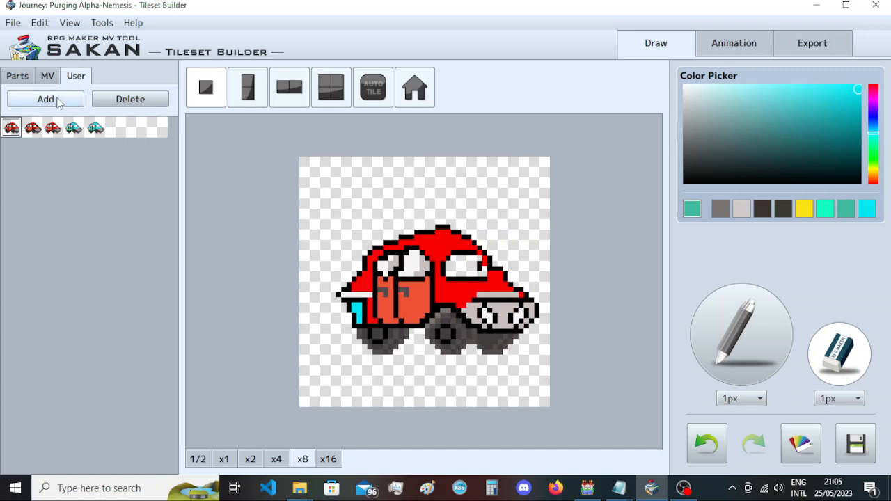
left_click(331, 465)
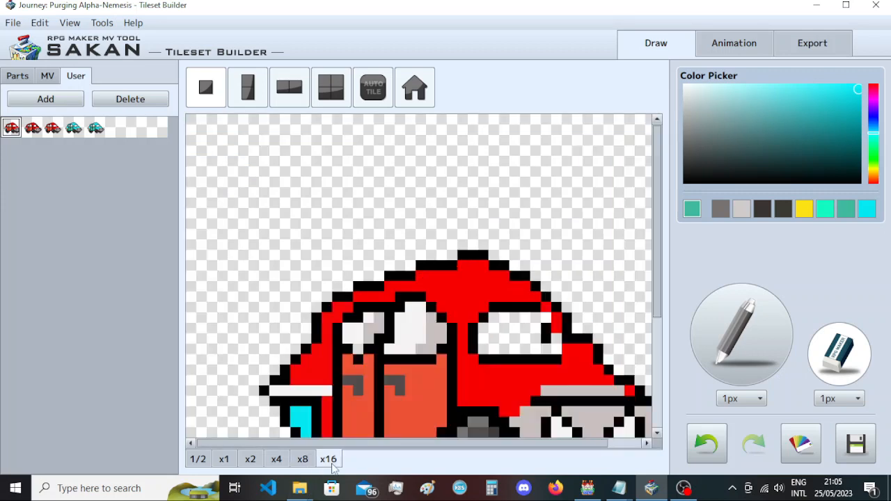
scroll(446, 387, "down", 12)
left_click_drag(447, 443, 481, 446)
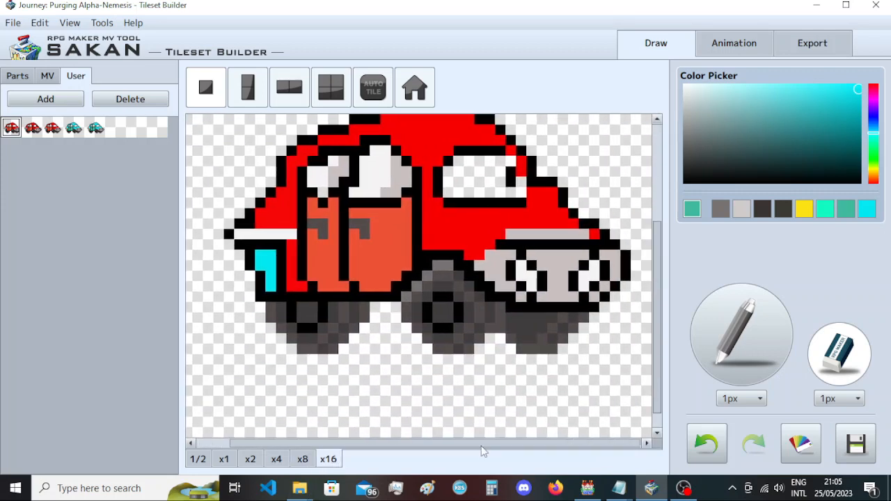
scroll(475, 304, "up", 2)
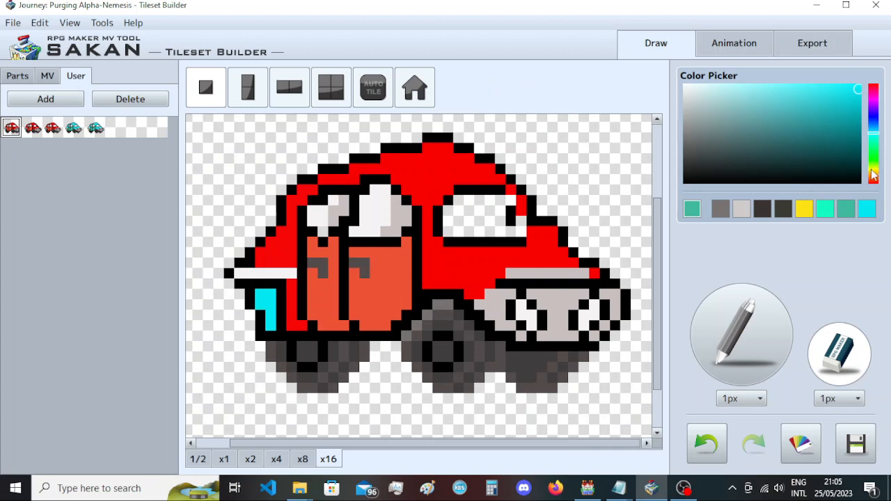
Step: Add near-white to the color swatches and paint the white strip at the car's rear dark grey with the 1px pencil
left_click(685, 87)
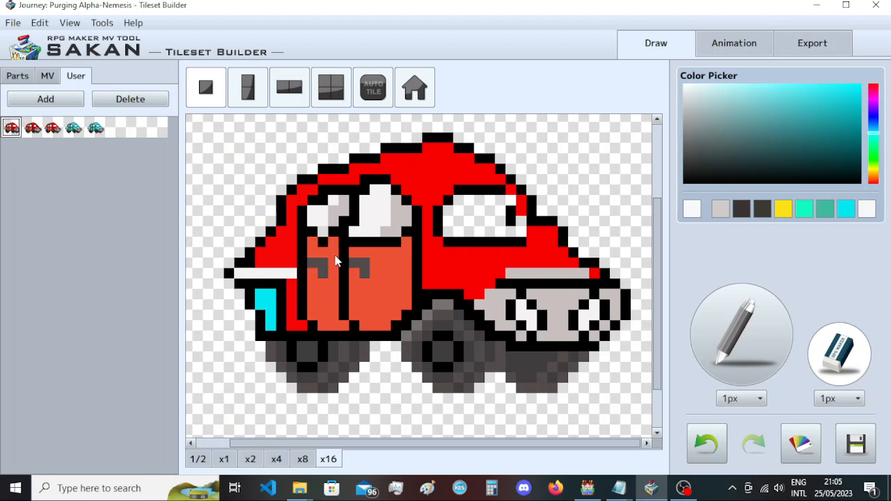
left_click(752, 209)
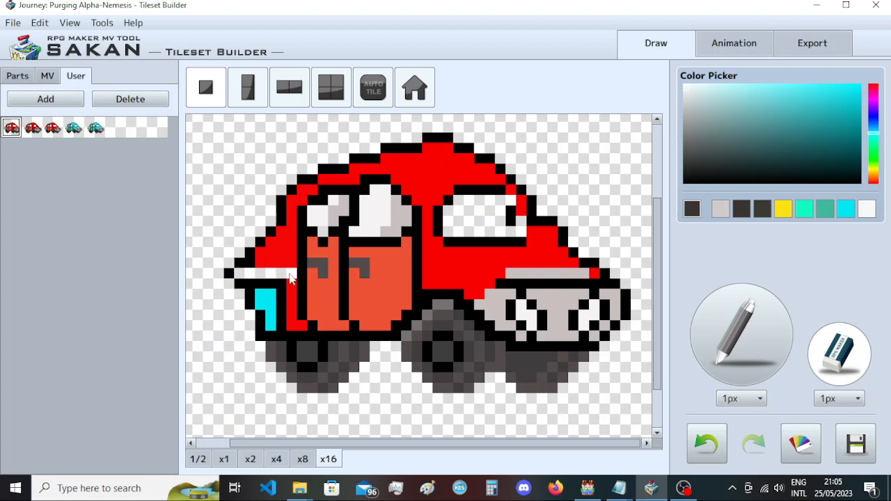
left_click(759, 323)
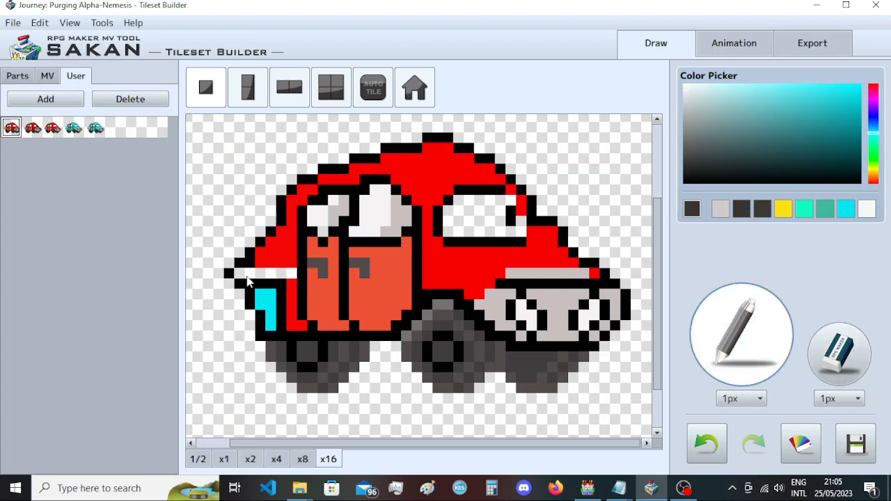
left_click_drag(248, 279, 289, 282)
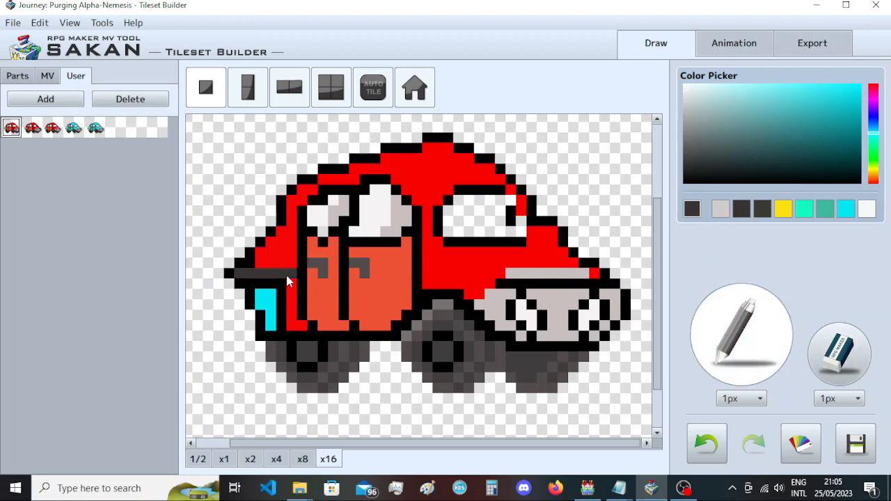
Step: Repaint all the red bodywork of the car near-white, including the small patch behind the rear door
left_click(867, 209)
mouse_move(263, 270)
left_mouse_down()
mouse_move(291, 261)
mouse_move(264, 256)
left_mouse_up()
mouse_move(272, 252)
left_mouse_down()
mouse_move(293, 244)
mouse_move(283, 238)
mouse_move(293, 213)
mouse_move(319, 183)
mouse_move(442, 154)
mouse_move(403, 185)
mouse_move(416, 202)
mouse_move(436, 201)
mouse_move(438, 188)
mouse_move(423, 179)
mouse_move(452, 176)
mouse_move(466, 162)
mouse_move(471, 171)
mouse_move(441, 183)
mouse_move(447, 197)
mouse_move(487, 173)
mouse_move(546, 238)
mouse_move(538, 252)
mouse_move(569, 271)
mouse_move(507, 258)
mouse_move(443, 259)
mouse_move(426, 212)
mouse_move(431, 284)
mouse_move(446, 285)
mouse_move(451, 268)
mouse_move(506, 271)
mouse_move(474, 280)
mouse_move(474, 292)
mouse_move(480, 287)
mouse_move(450, 265)
left_mouse_up()
left_click(594, 273)
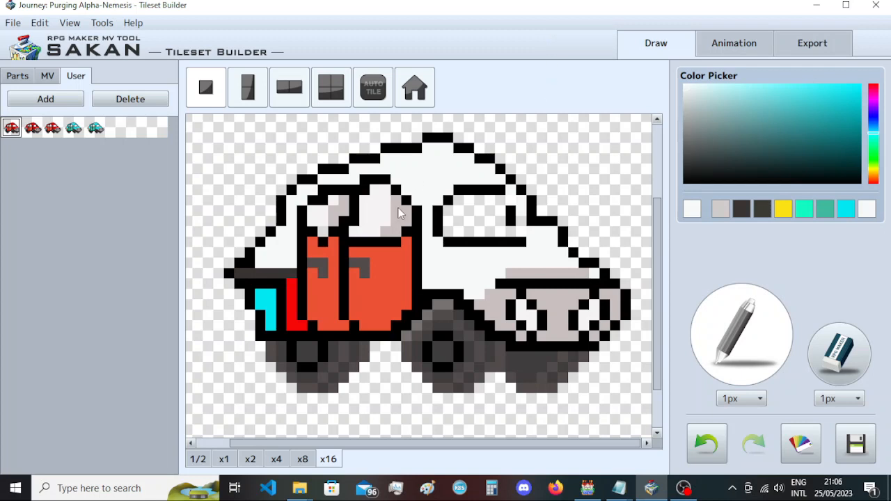
mouse_move(293, 291)
left_mouse_down()
mouse_move(296, 333)
mouse_move(304, 329)
left_mouse_up()
Step: Choose a light grey color and paint both orange car doors with it, leaving the handles and outlines intact
left_click(688, 107)
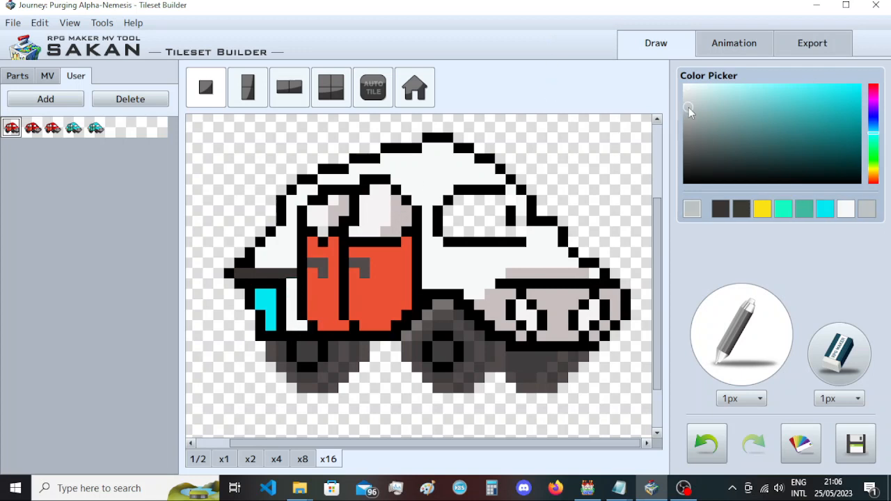
mouse_move(312, 258)
left_mouse_down()
mouse_move(312, 241)
mouse_move(315, 256)
mouse_move(333, 255)
mouse_move(333, 286)
mouse_move(317, 284)
left_mouse_up()
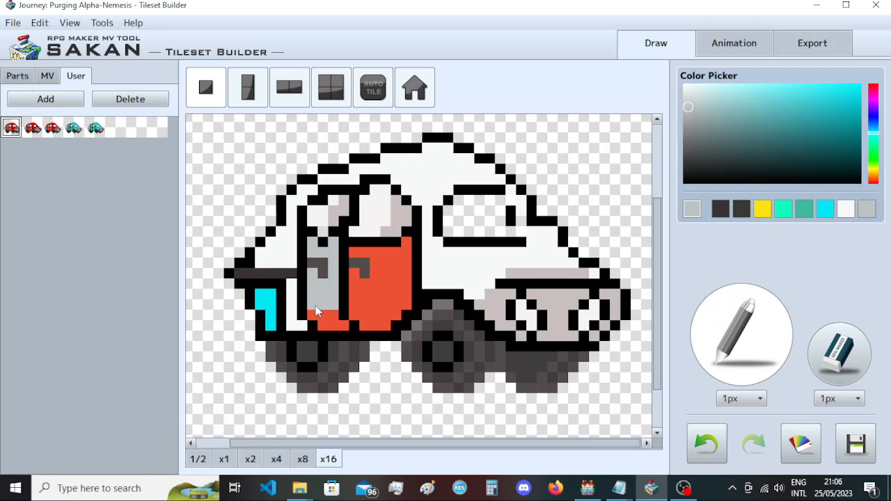
left_click_drag(329, 332, 341, 327)
mouse_move(366, 293)
left_mouse_down()
mouse_move(372, 254)
mouse_move(356, 256)
mouse_move(405, 249)
mouse_move(401, 268)
mouse_move(388, 272)
mouse_move(358, 312)
mouse_move(381, 324)
mouse_move(376, 309)
mouse_move(395, 309)
mouse_move(390, 292)
mouse_move(401, 278)
mouse_move(404, 310)
left_mouse_up()
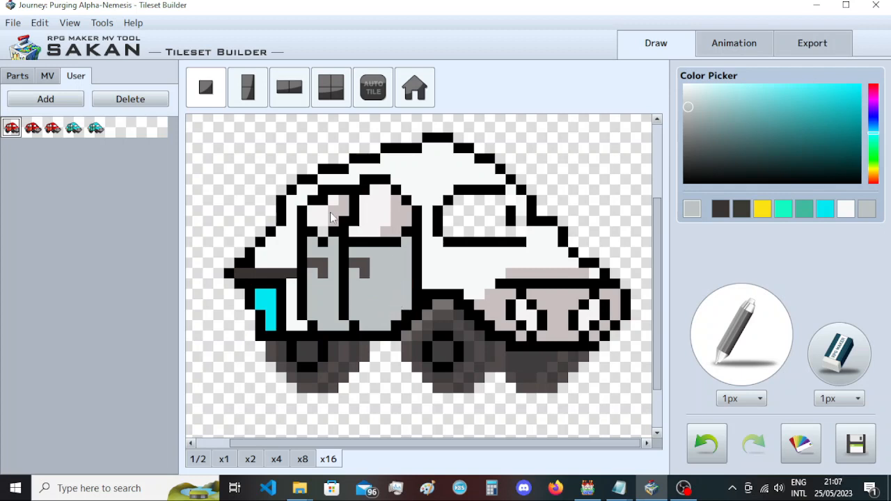
Step: Add the white car to the user palette and place it beside the upper teal car on the Castle_Library_MV_Mod export tileset
left_click(59, 101)
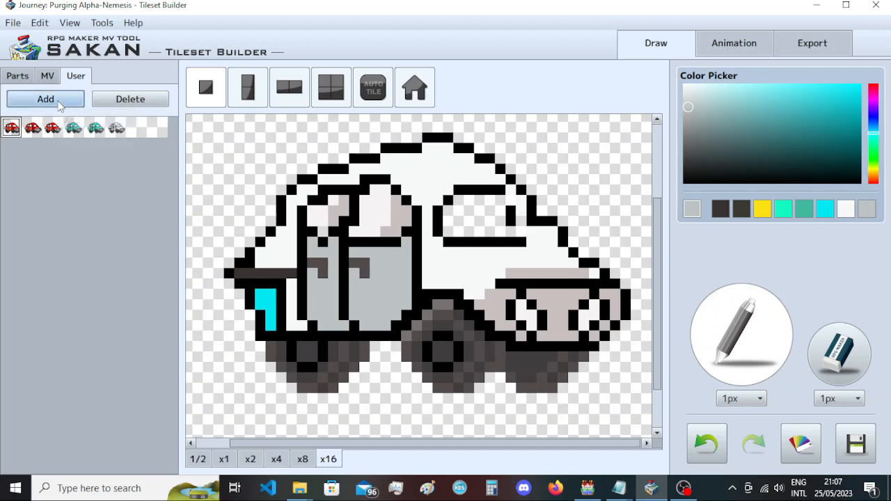
left_click(122, 131)
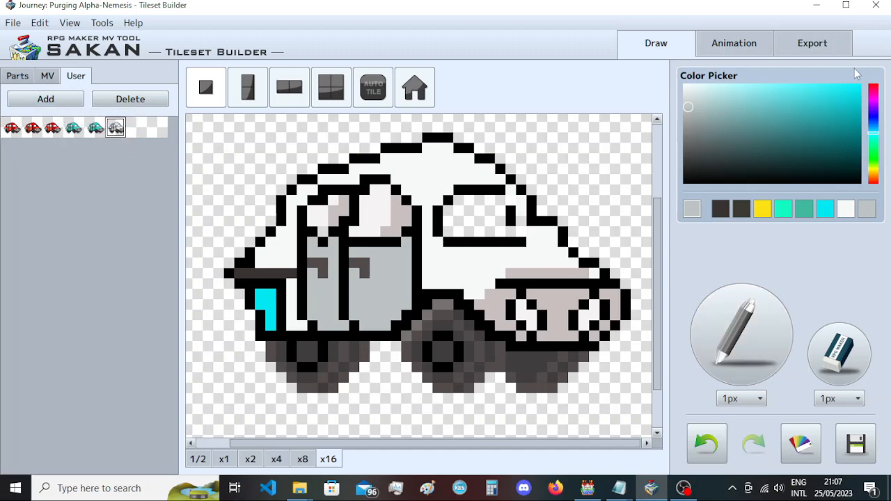
left_click(816, 47)
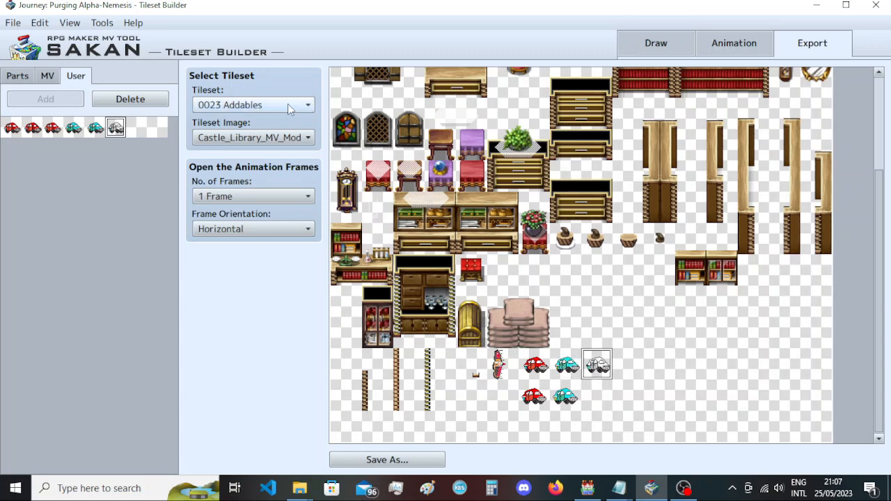
Step: Examine the export tilesets, the tileset images available for 0023 Addables, and that tileset's tiles in the MV palette
left_click(251, 105)
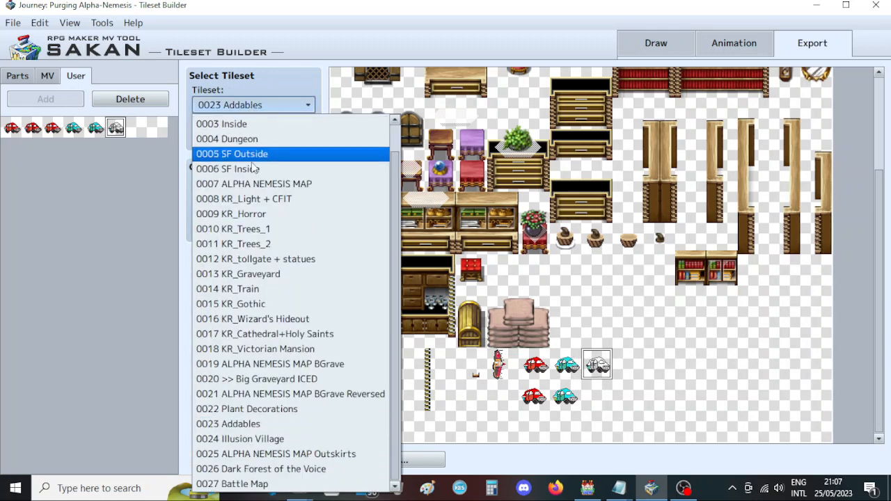
left_click(81, 324)
left_click(230, 138)
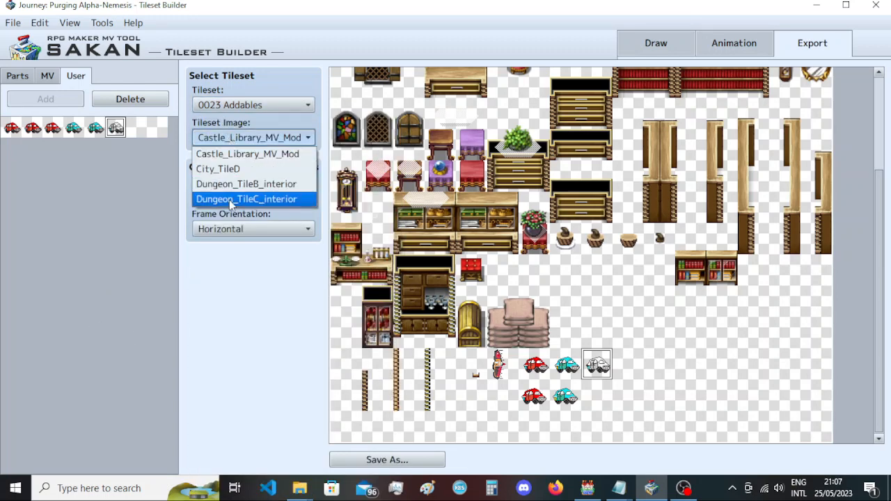
left_click(114, 146)
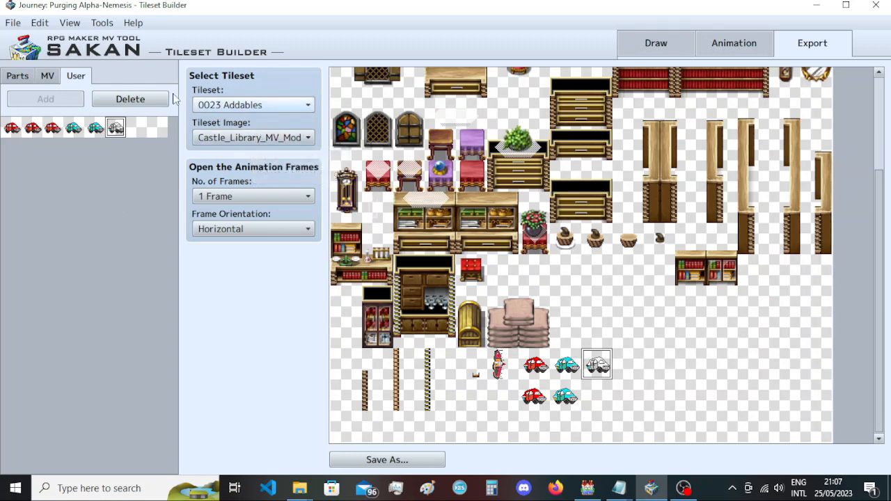
left_click(21, 78)
left_click(50, 81)
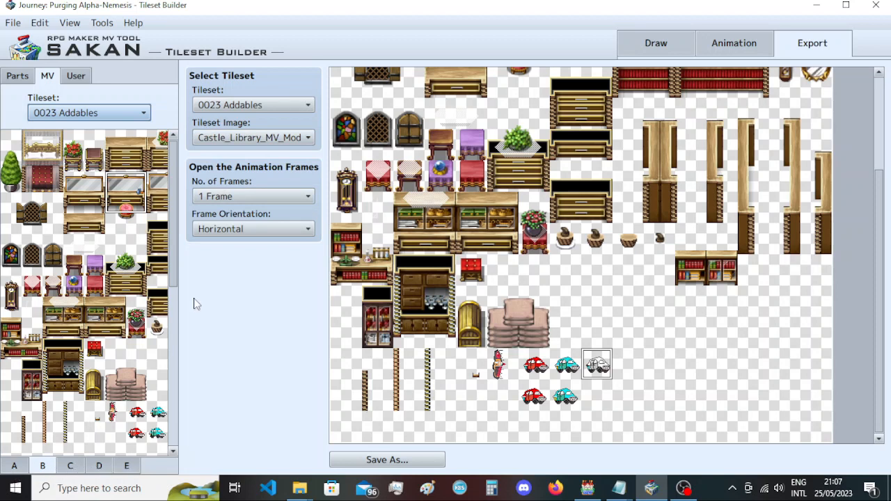
left_click(224, 137)
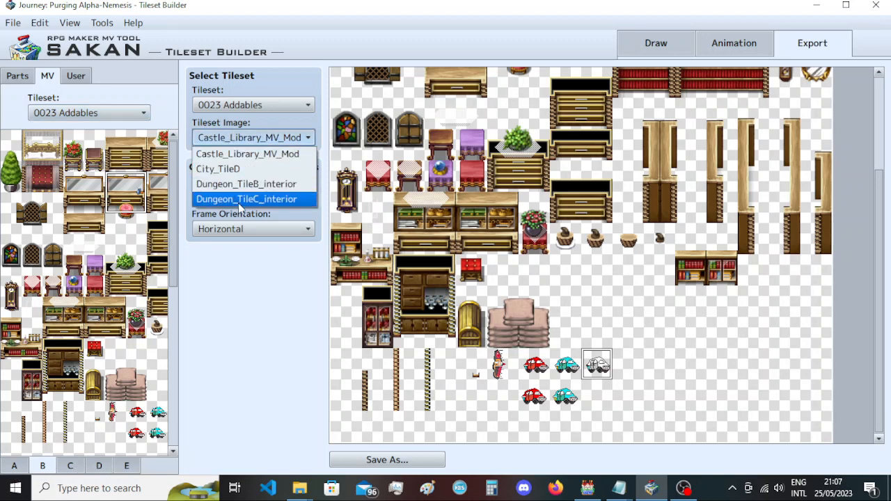
left_click(235, 301)
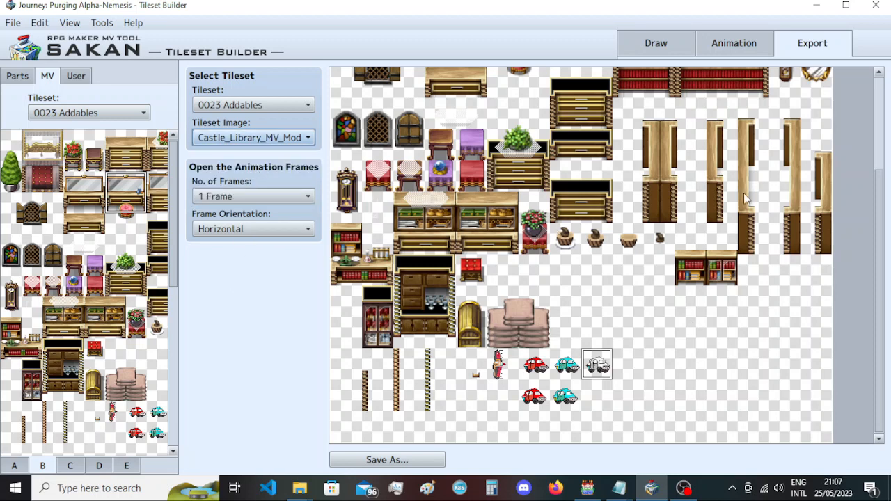
scroll(744, 192, "up", 1)
scroll(661, 359, "down", 1)
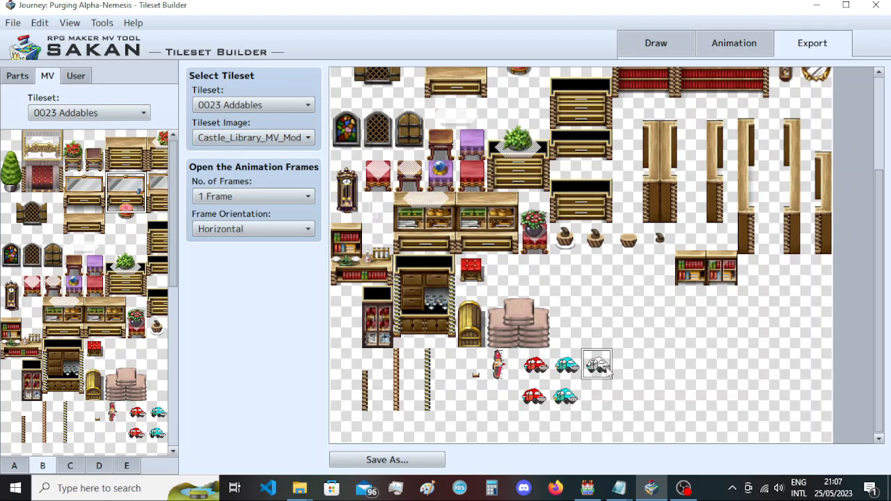
Step: Save the tileset image as Castle_Library_MV_Mod.png in the tilesets folder, replacing the existing file
left_click(379, 461)
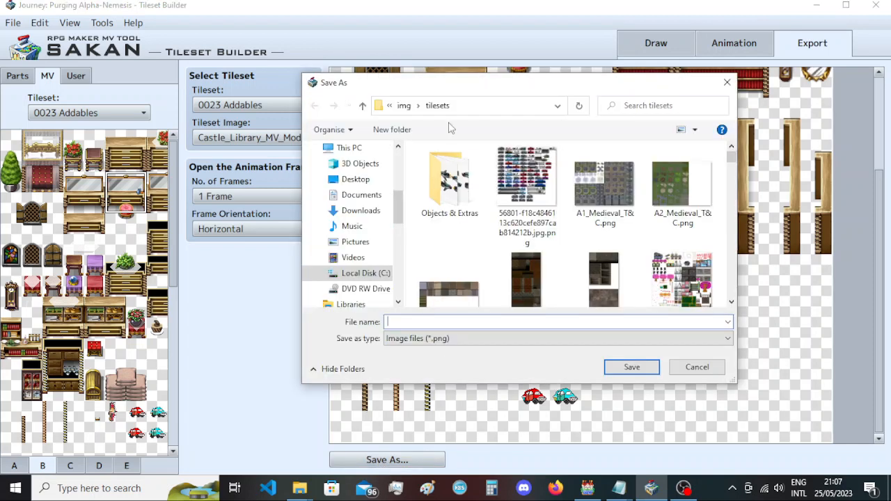
left_click_drag(464, 89, 554, 83)
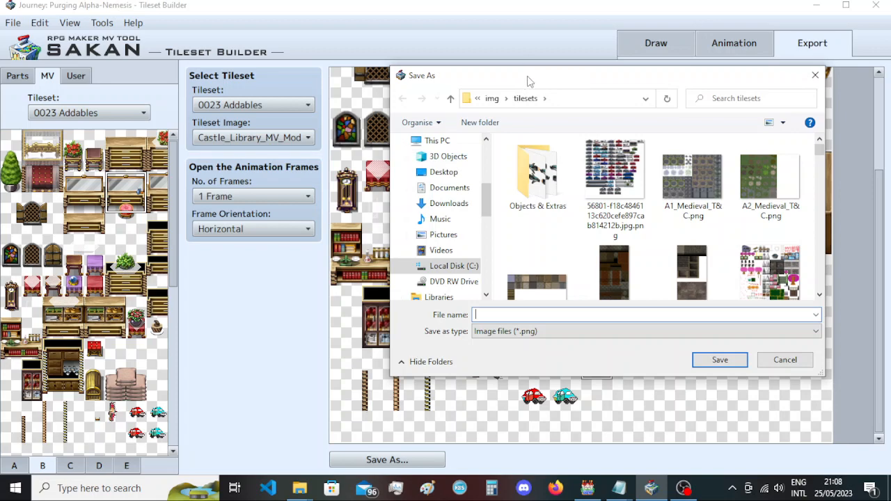
left_click_drag(528, 82, 143, 88)
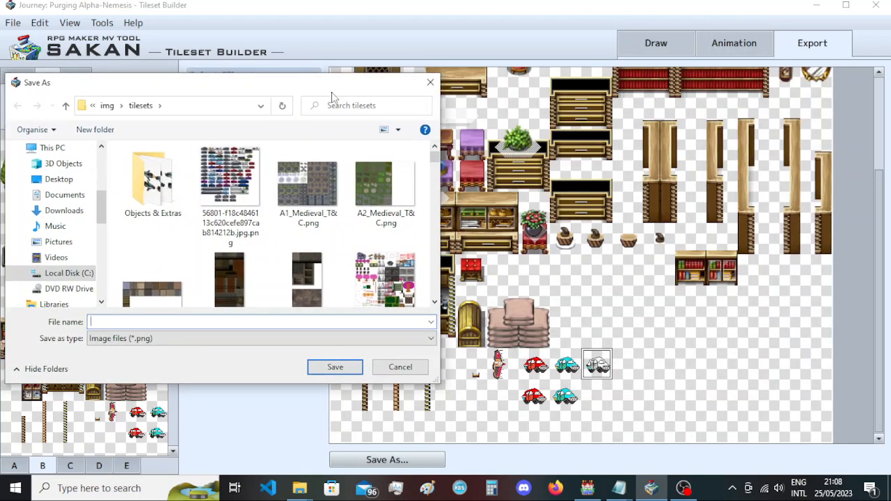
left_click_drag(333, 95, 660, 127)
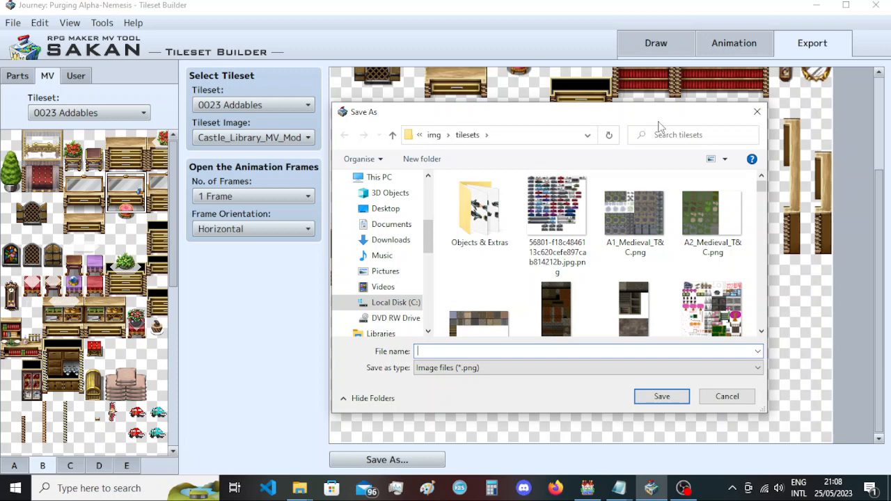
type("Castle_Library_MV_Mod.png")
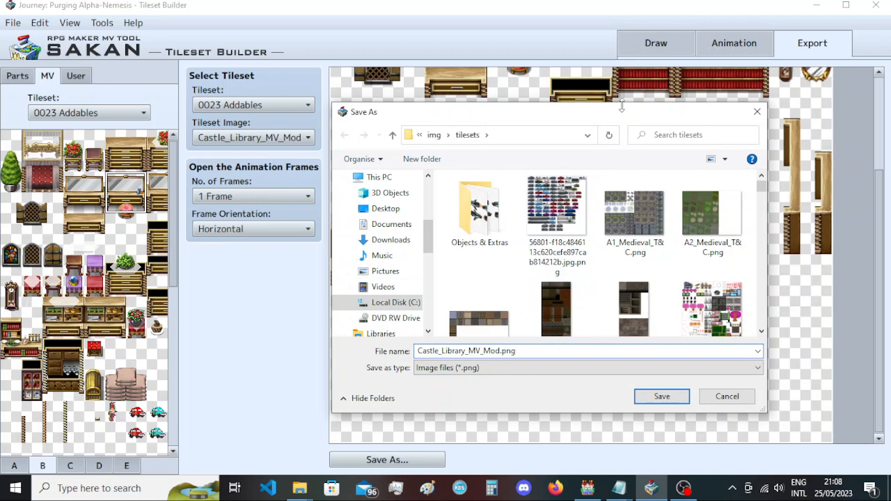
left_click_drag(617, 122, 552, 125)
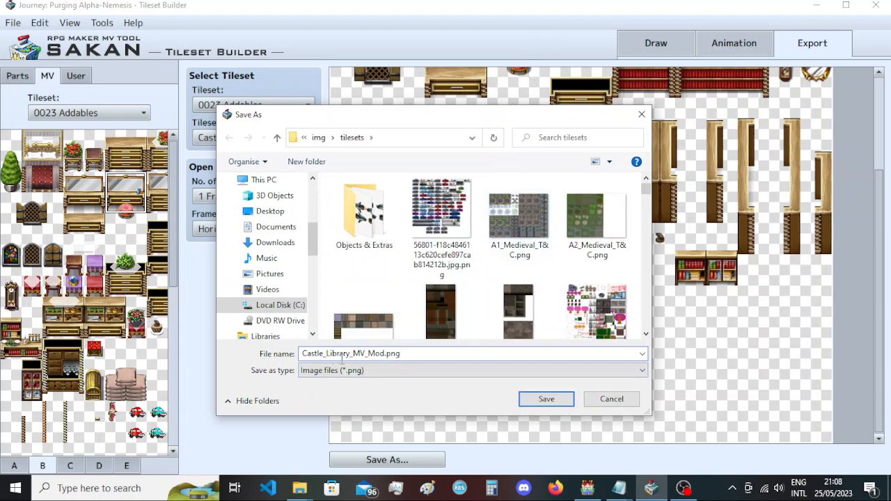
left_click(534, 396)
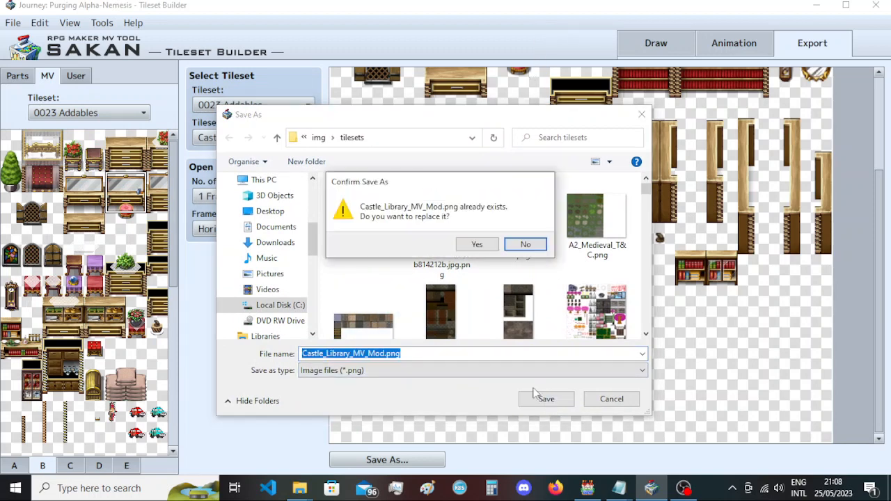
left_click(477, 245)
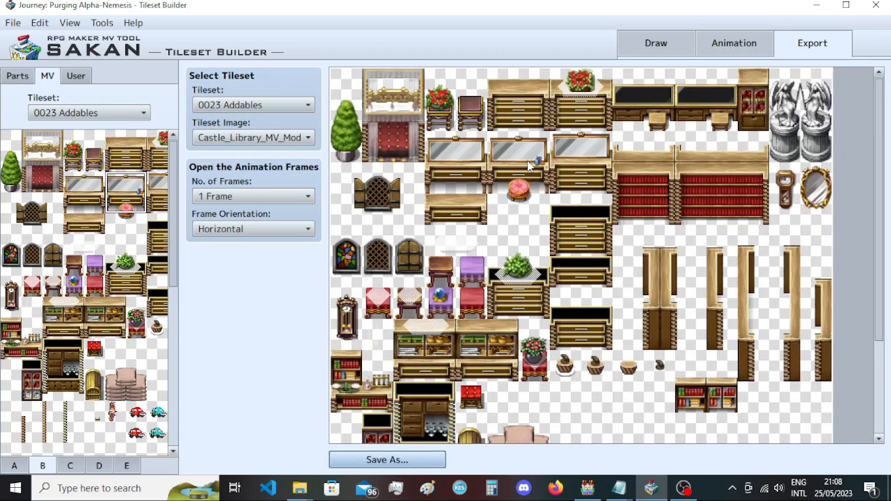
scroll(516, 257, "down", 3)
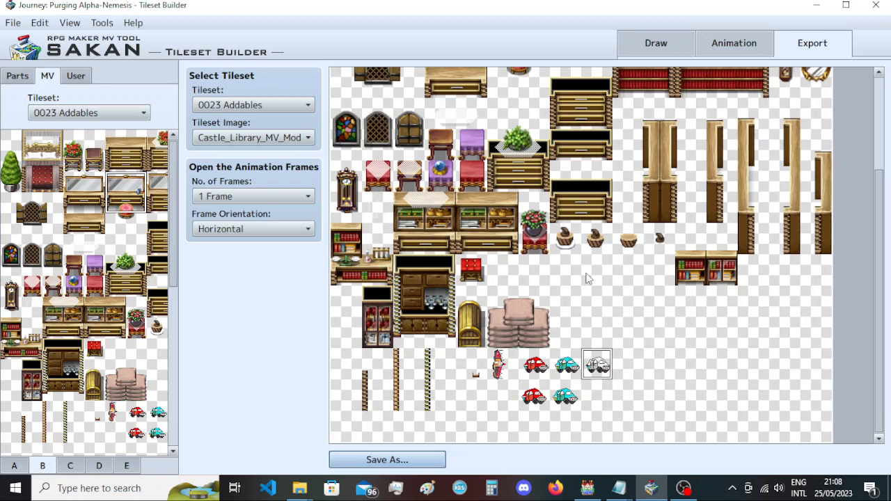
scroll(581, 279, "up", 3)
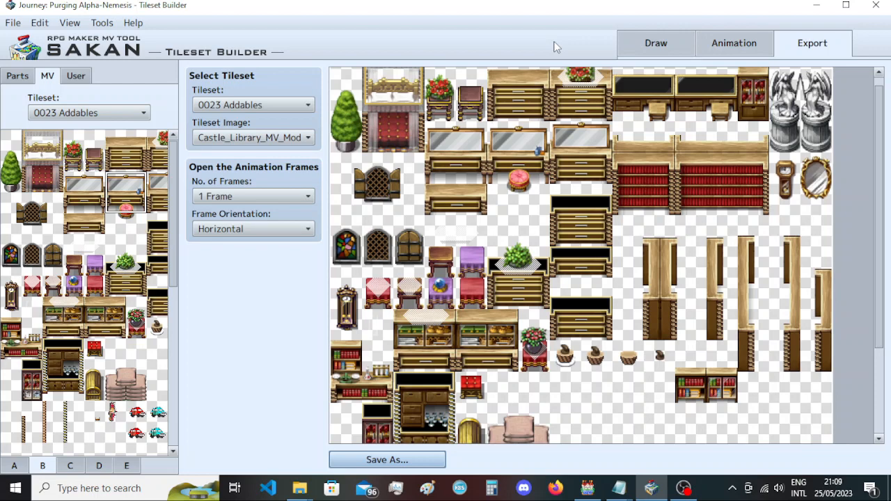
scroll(549, 176, "down", 3)
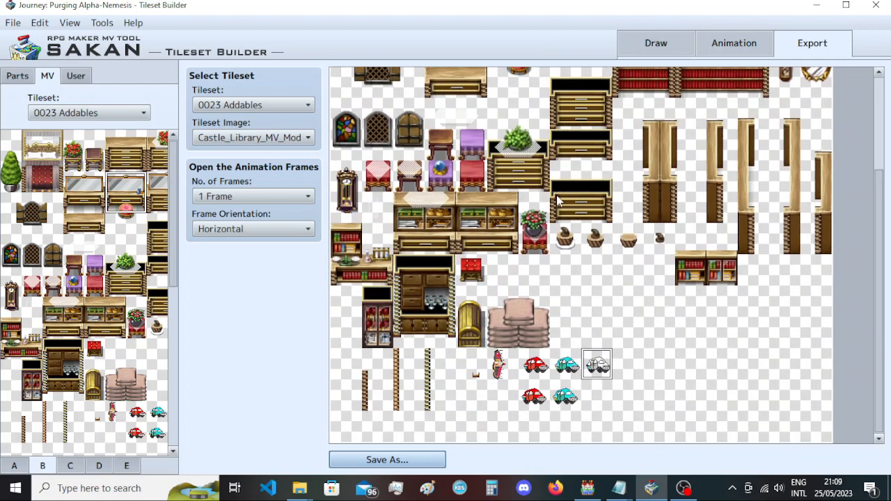
left_click(613, 395)
left_click_drag(610, 391, 600, 371)
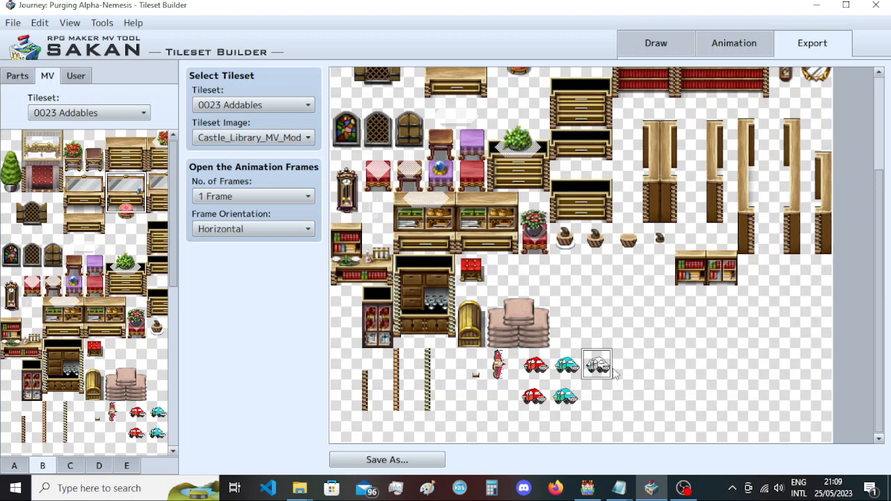
left_click_drag(610, 372, 630, 375)
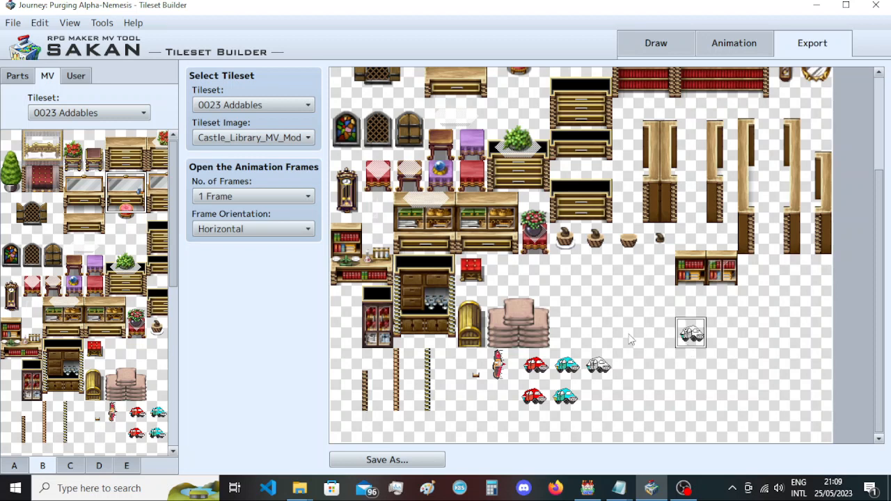
left_click(76, 78)
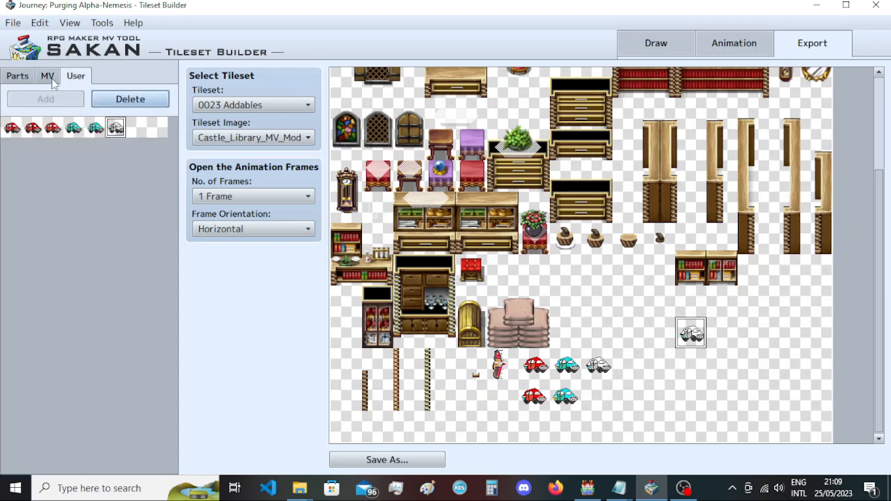
left_click(49, 76)
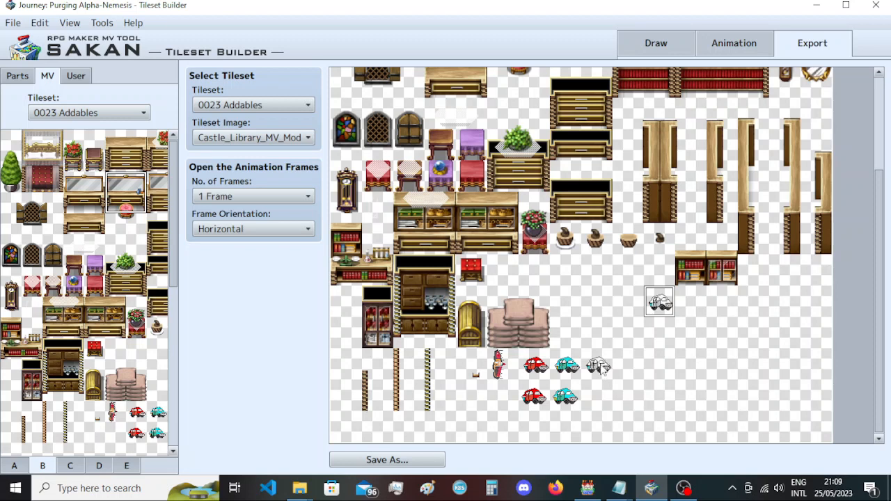
Step: Switch to RPG Maker MV and examine the tile pages and the "ToraKeMetaNecropolis" Outskirts and The Dark Forest of the Voices maps
mouse_move(596, 488)
left_click(587, 488)
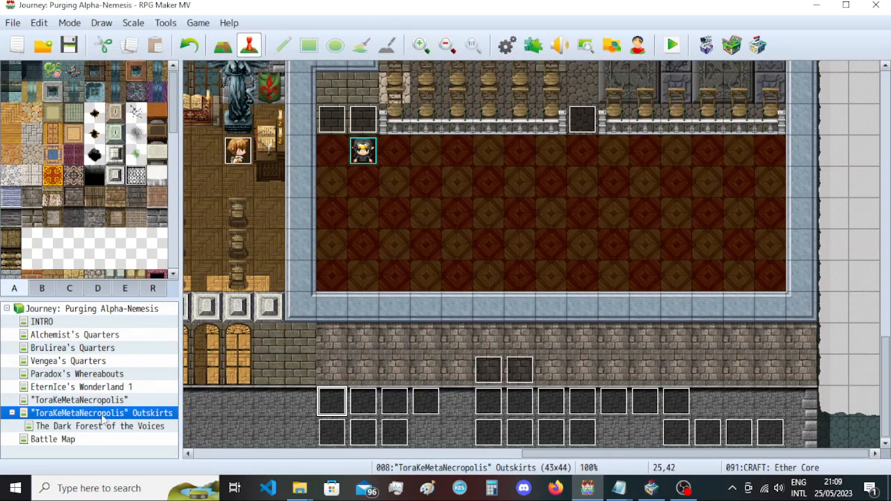
left_click(42, 288)
left_click(97, 288)
left_click(15, 289)
left_click(119, 425)
right_click(90, 417)
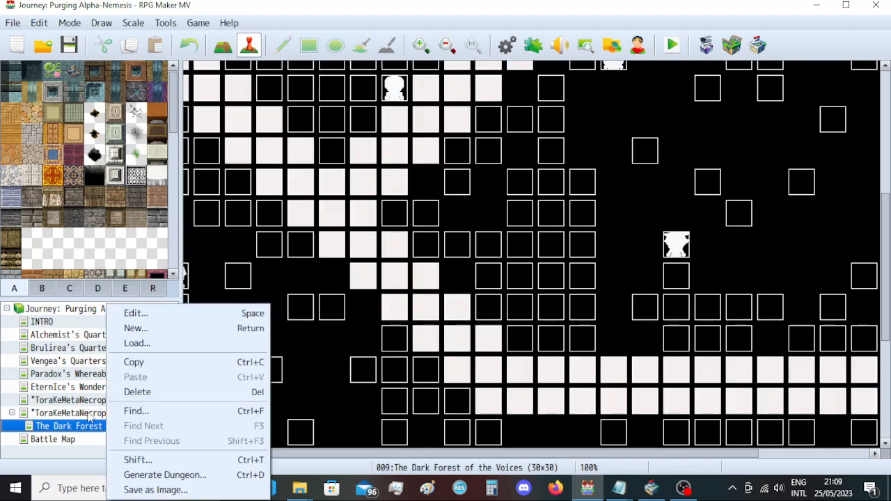
left_click(90, 417)
left_click(70, 413)
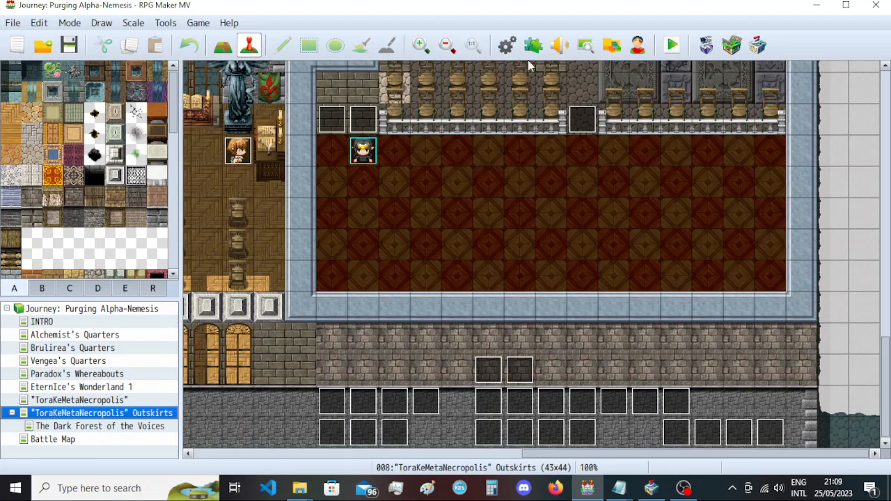
Step: Switch back to SAKAN Tileset Builder and, in Animation mode, place the first teal car from the user palette in the first frame
left_click(649, 490)
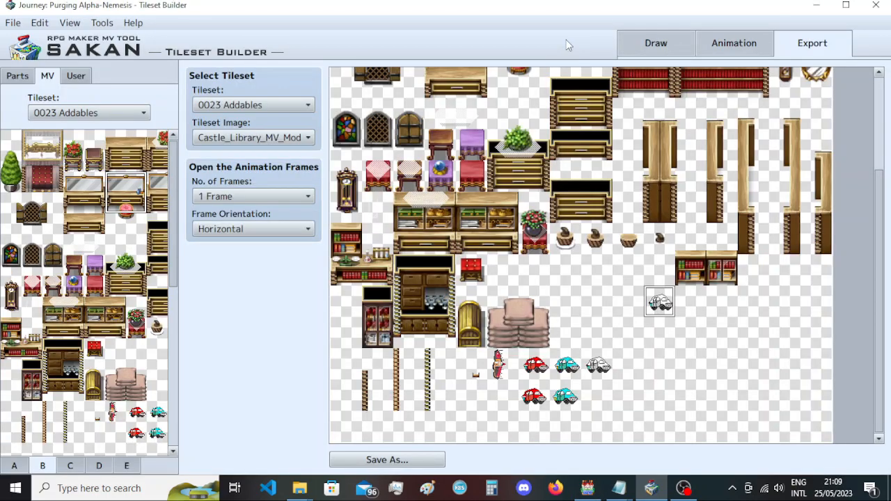
left_click(729, 44)
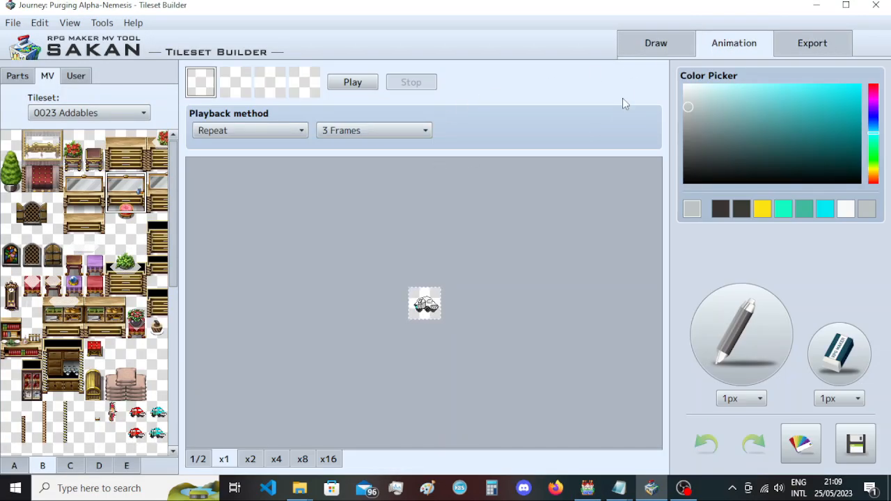
left_click(82, 76)
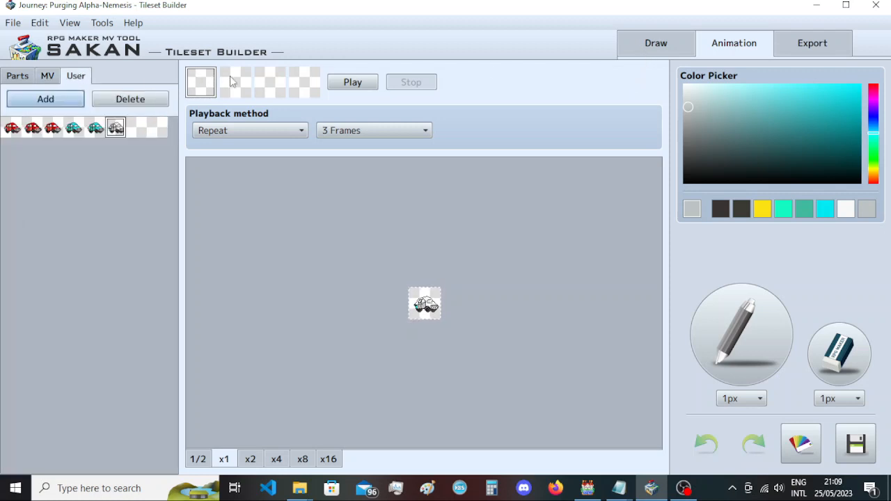
left_click(75, 131)
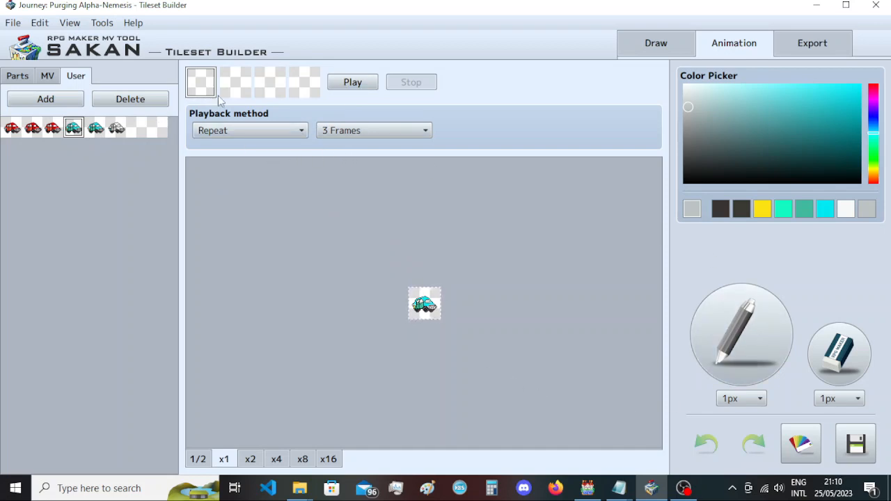
left_click(427, 306)
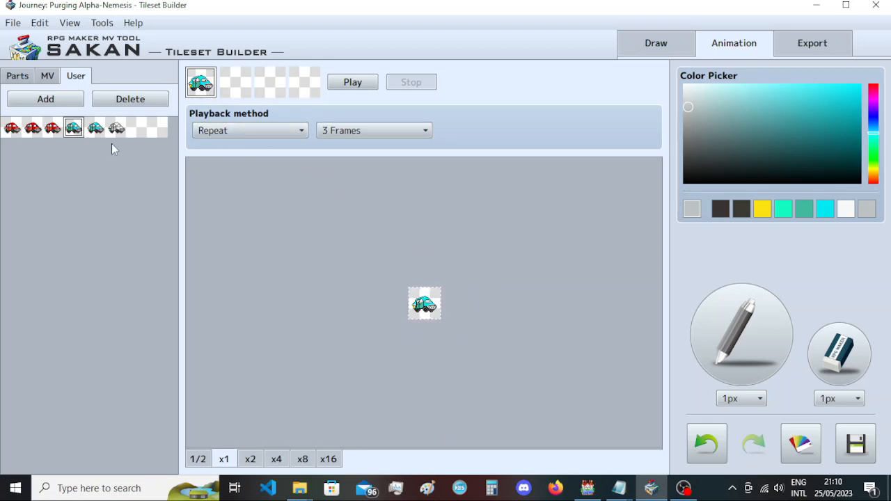
Step: Place the second teal car from the user palette in the second and third animation frames, keeping playback at 3 Frames
left_click(99, 130)
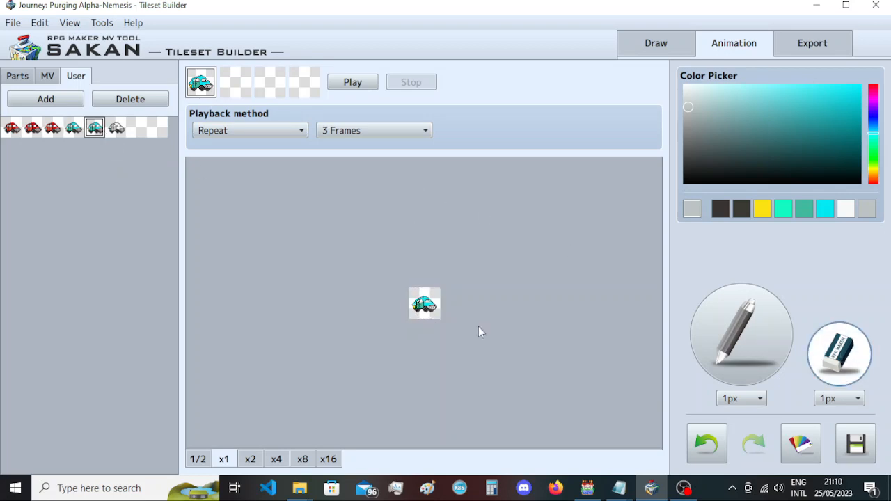
left_click(240, 93)
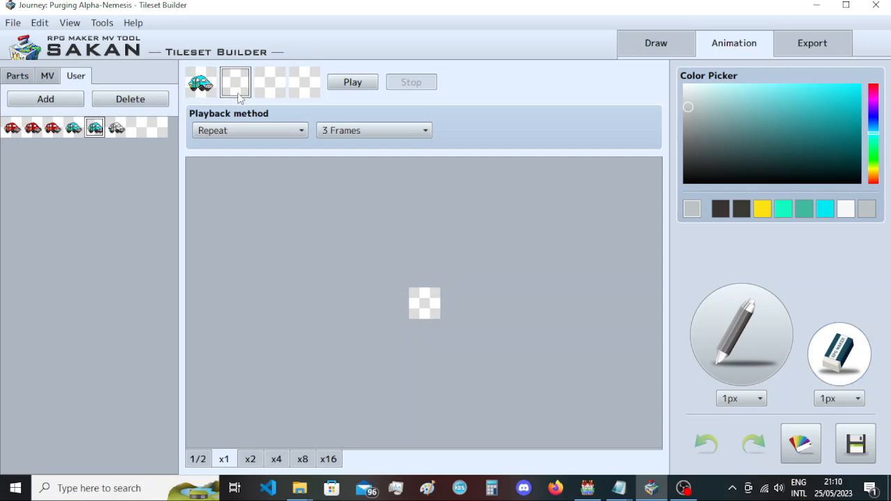
left_click(93, 129)
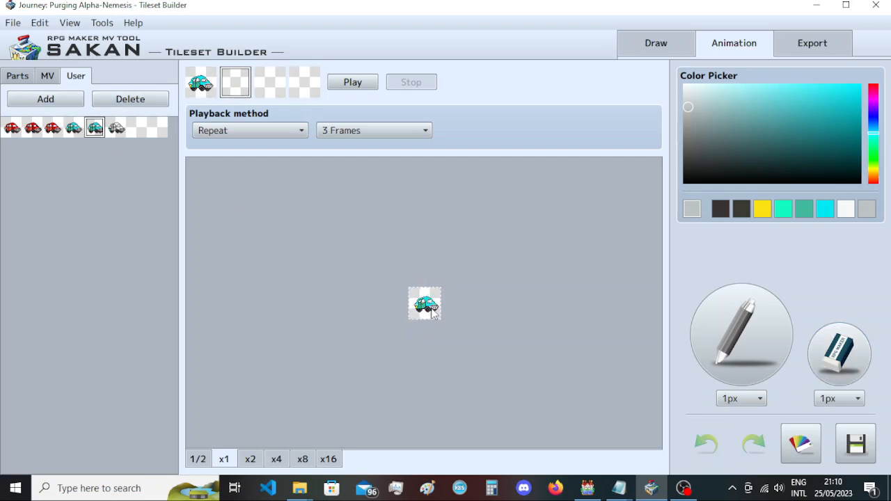
left_click(432, 312)
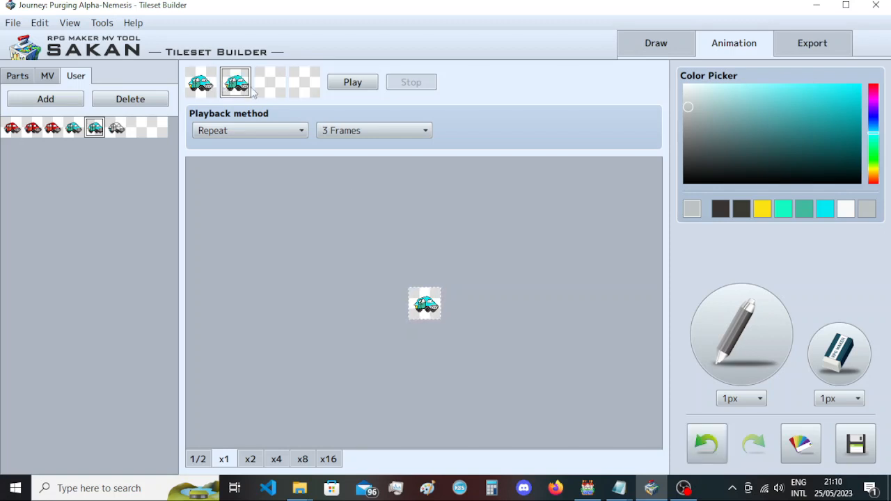
left_click(371, 134)
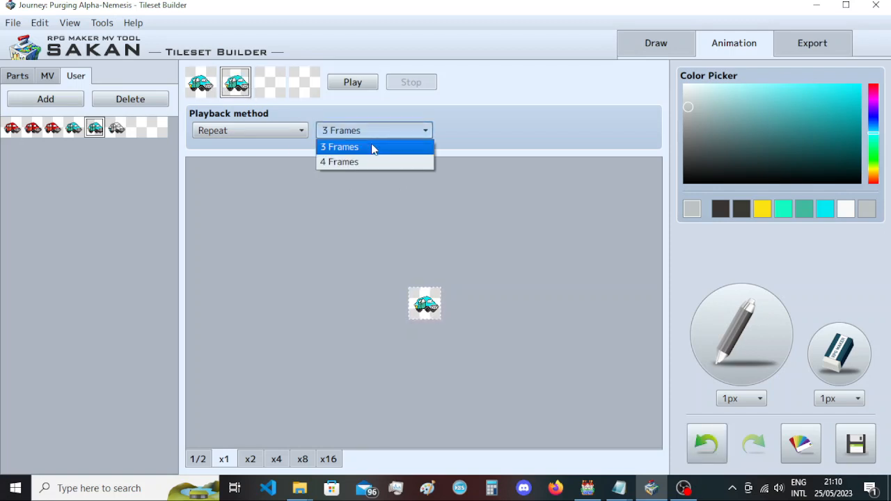
left_click(370, 128)
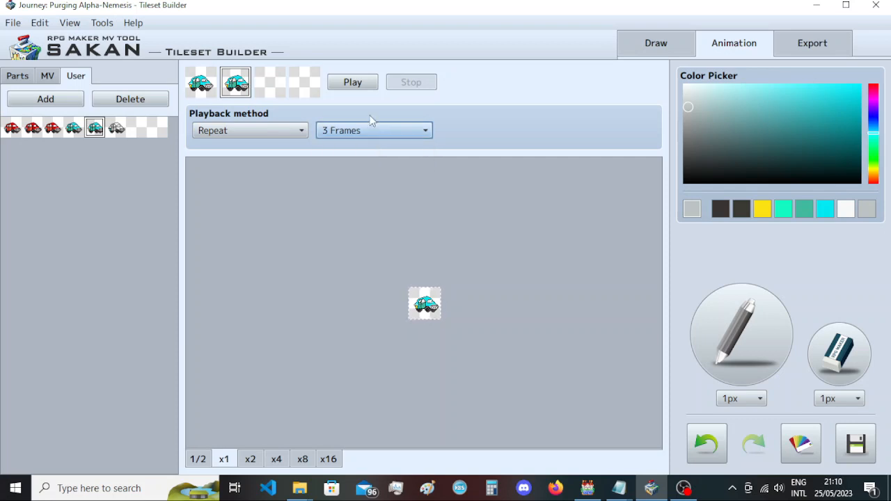
left_click(273, 88)
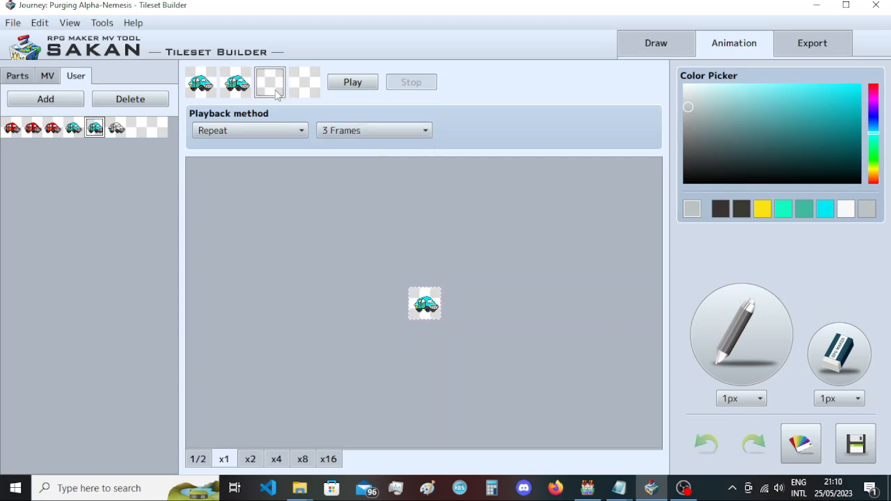
left_click(426, 301)
Step: Place the first teal car from the user palette over the one in the second animation frame
left_click(74, 128)
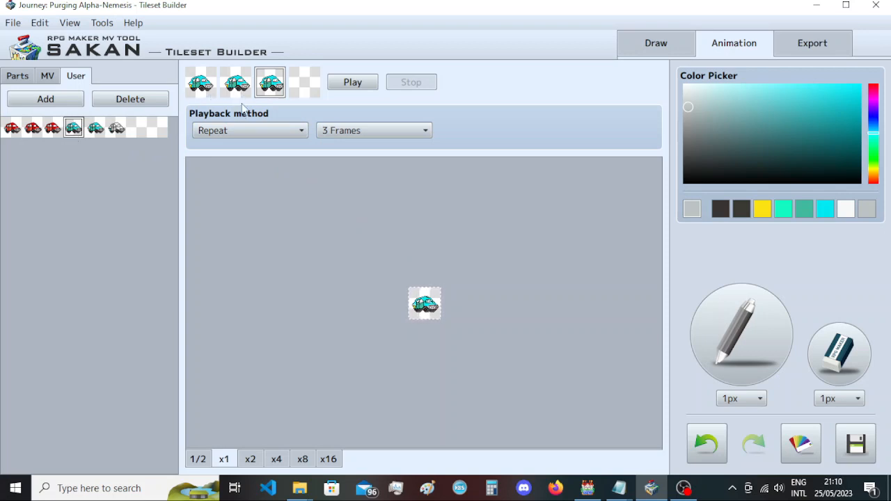
left_click(238, 89)
left_click(426, 302)
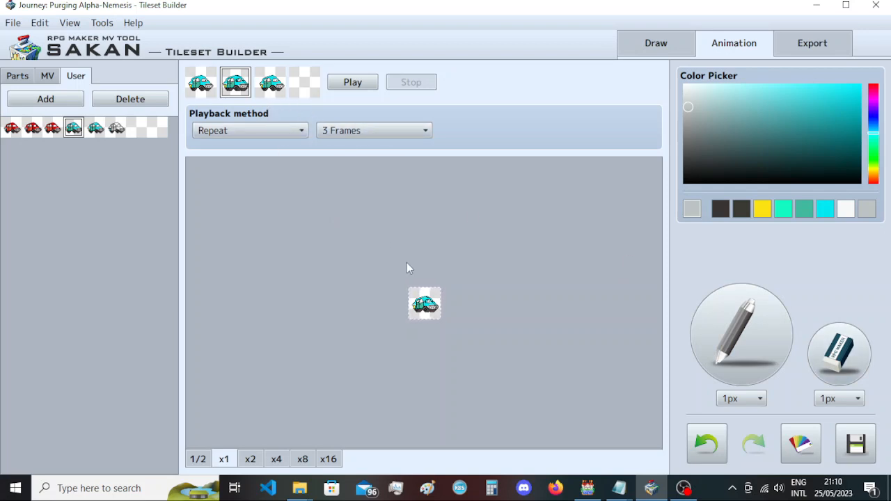
Step: Clear the second animation frame with a 12px eraser, then return the eraser to 1px and place the first teal car there
left_click(868, 362)
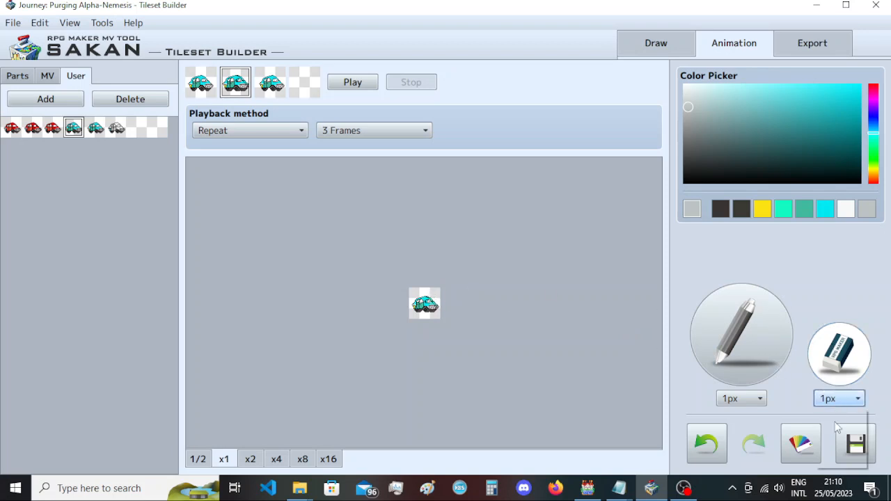
left_click(840, 399)
left_click(845, 461)
left_click_drag(413, 304, 413, 314)
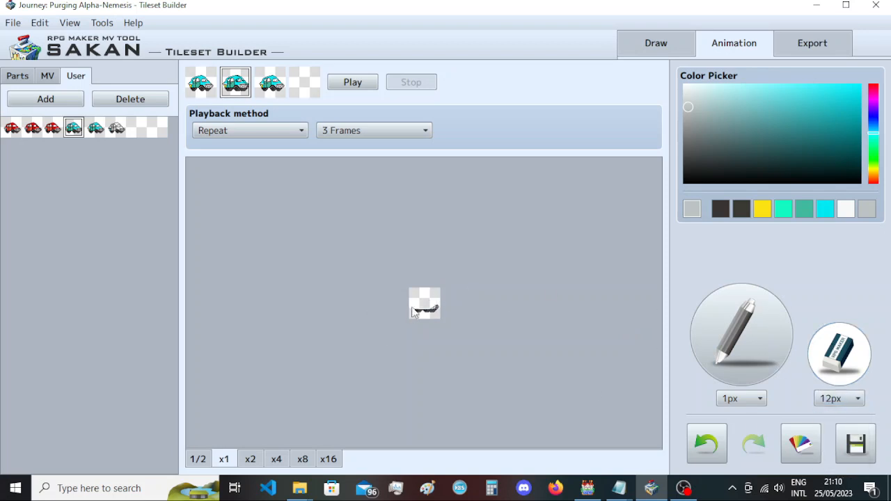
left_click(839, 399)
left_click(834, 417)
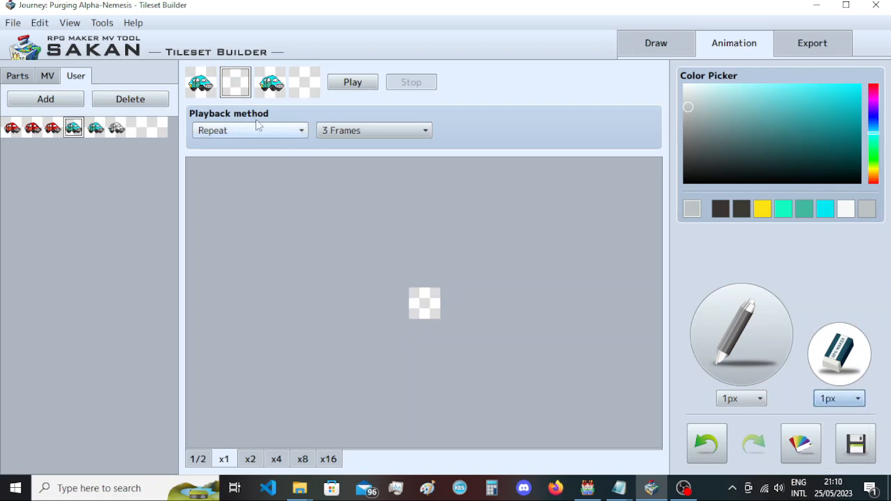
double_click(73, 129)
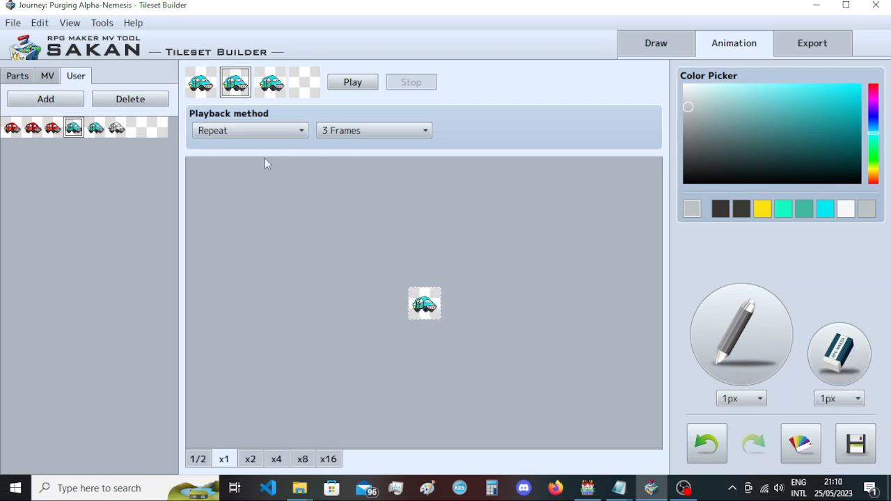
Step: Set the eraser to 12px and erase the cars from the first, second and third animation frames
left_click(201, 85)
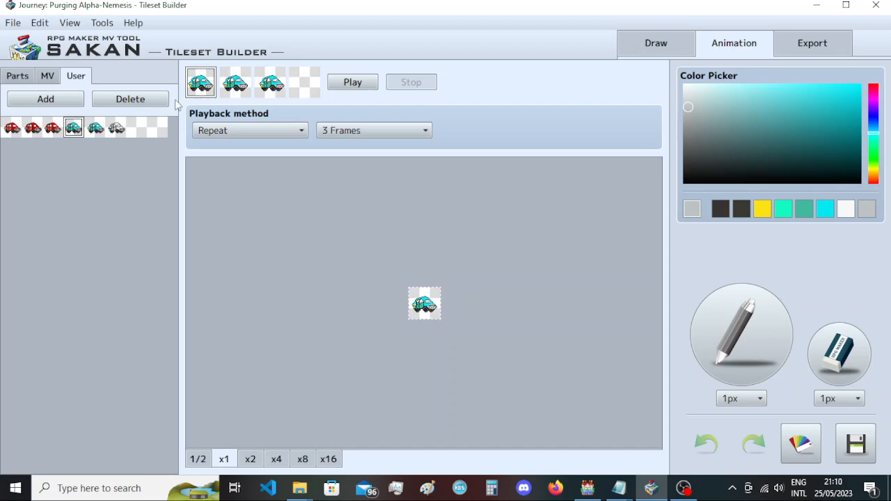
left_click(848, 401)
left_click(847, 460)
left_click(828, 351)
mouse_move(427, 301)
left_mouse_down()
mouse_move(394, 302)
mouse_move(412, 311)
mouse_move(427, 304)
mouse_move(410, 308)
mouse_move(420, 302)
mouse_move(431, 315)
mouse_move(415, 311)
mouse_move(438, 317)
mouse_move(452, 308)
mouse_move(401, 318)
left_mouse_up()
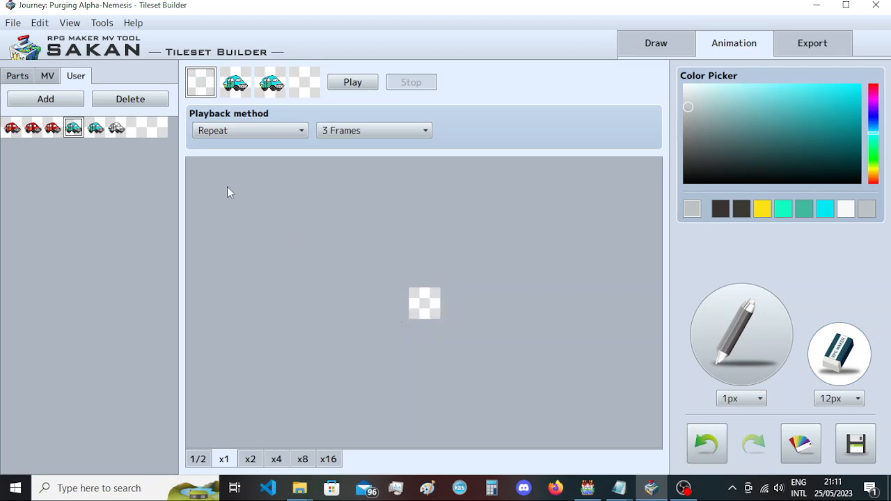
left_click(74, 132)
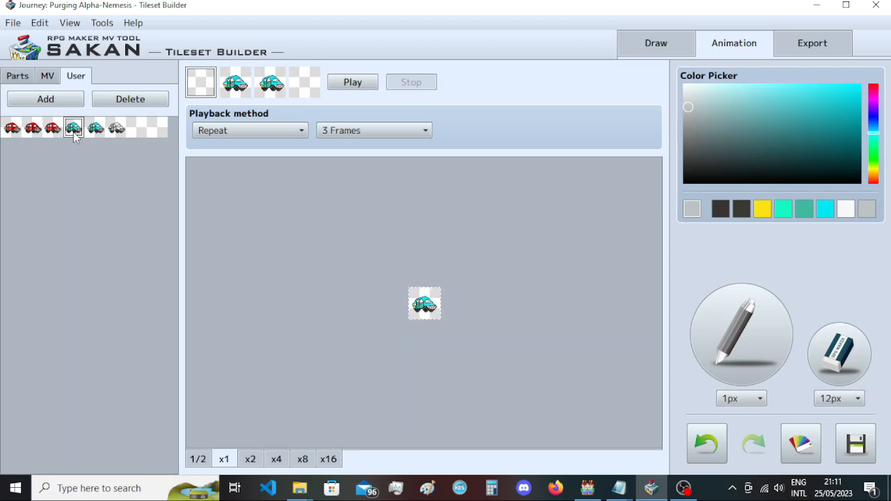
left_click(832, 359)
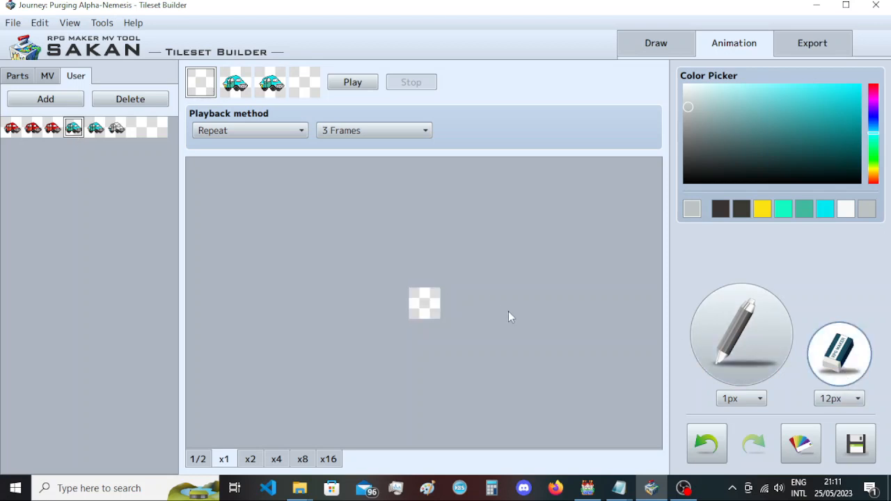
left_click(235, 82)
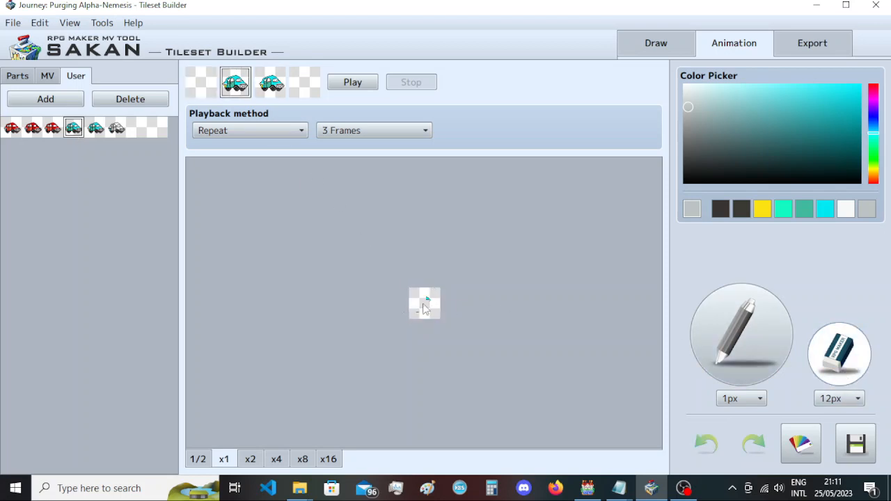
left_click(423, 314)
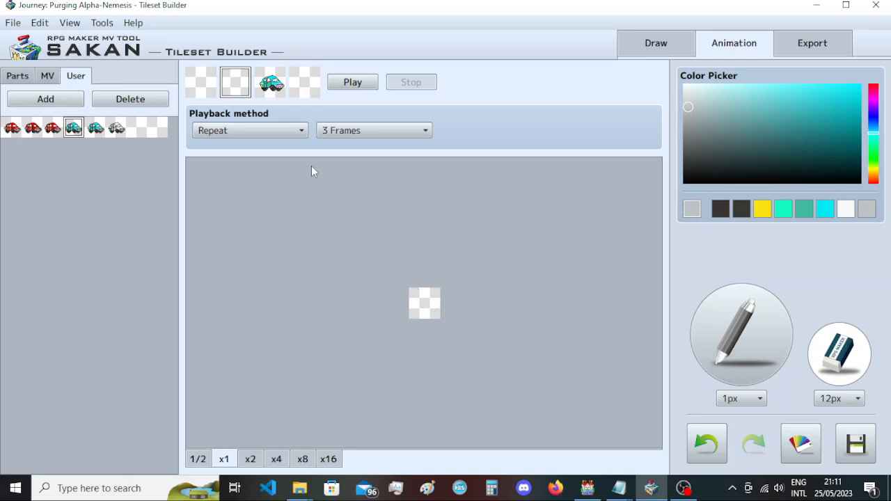
left_click(281, 85)
mouse_move(436, 319)
left_mouse_down()
mouse_move(434, 307)
mouse_move(424, 312)
left_mouse_up()
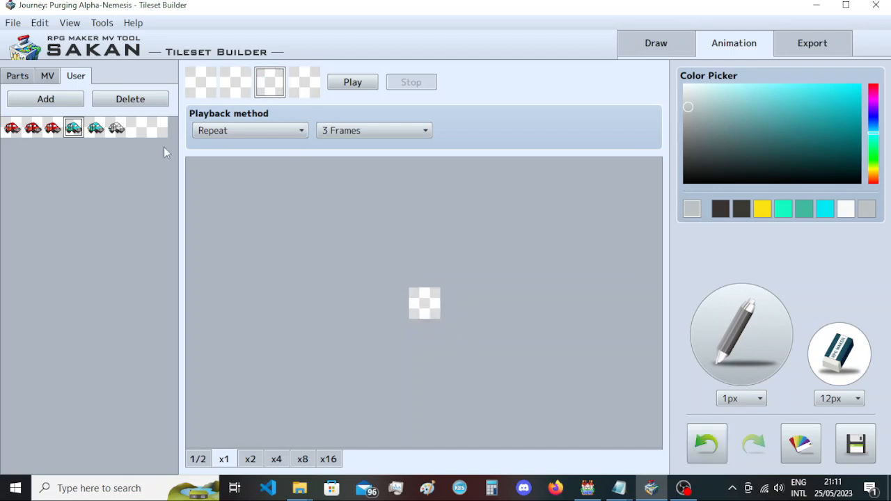
Step: Place the first teal car from the user palette in the third animation frame, with the eraser set back to 1px
double_click(75, 127)
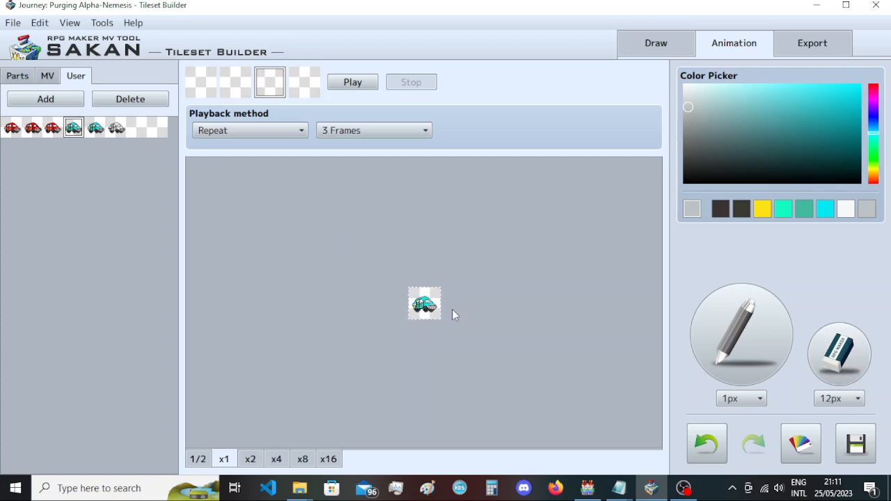
left_click(840, 398)
left_click(826, 413)
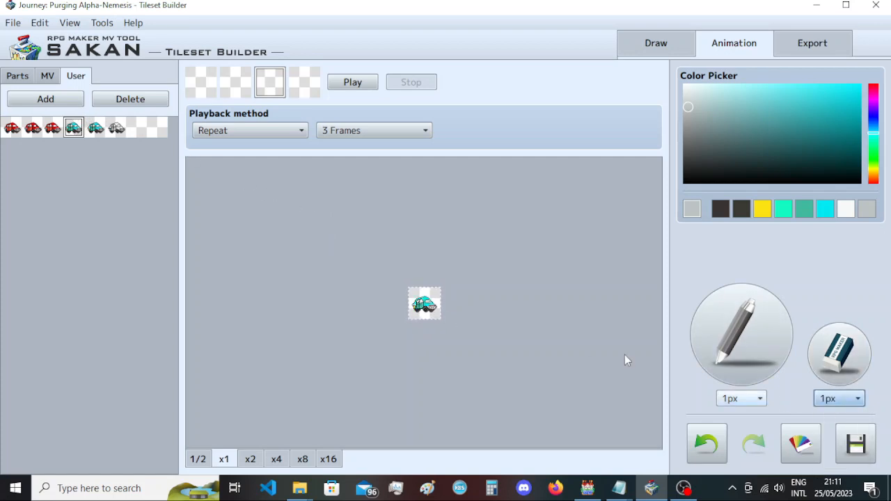
left_click(427, 304)
Step: Place the first teal car from the user palette in the first animation frame and the second teal car in the second frame
left_click(192, 84)
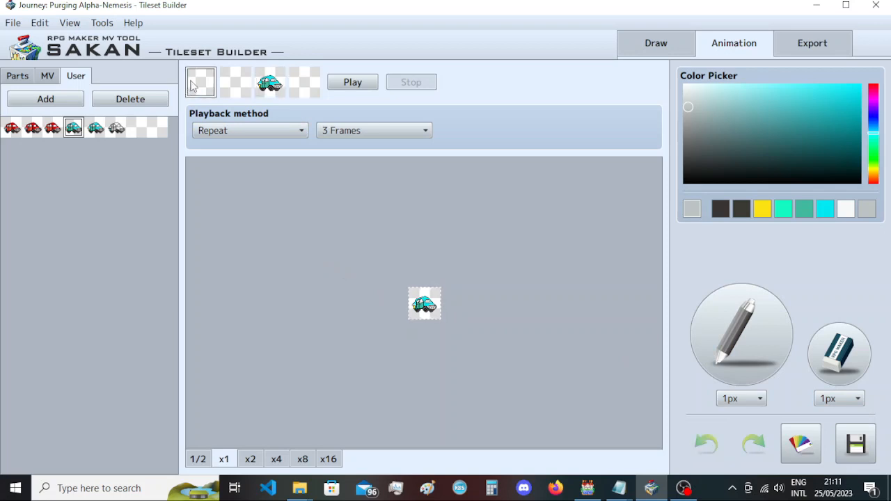
left_click(418, 295)
left_click(98, 135)
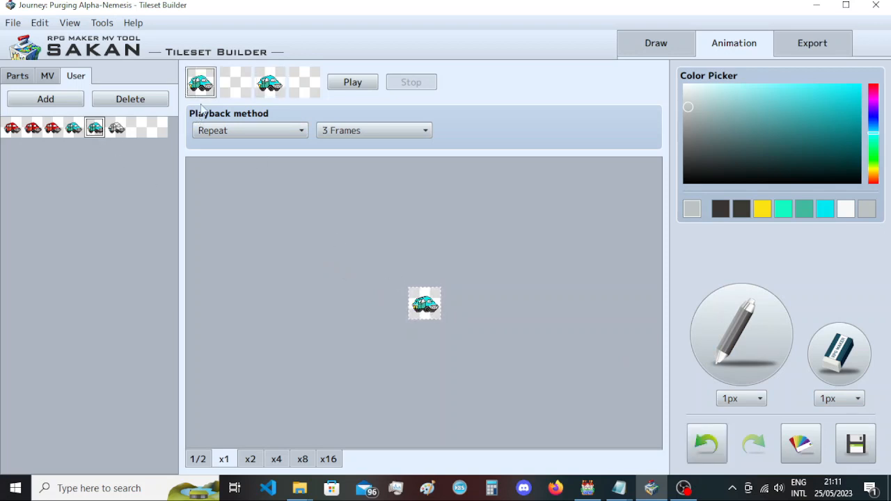
left_click(237, 93)
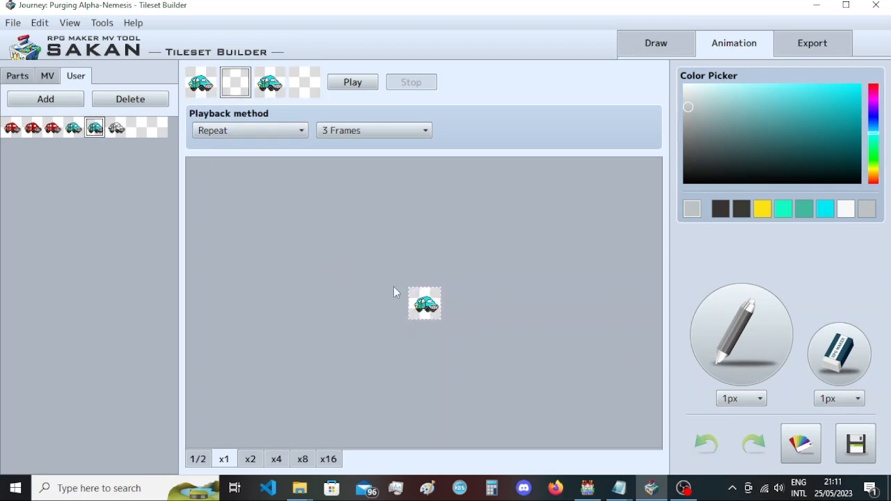
left_click(426, 310)
Step: Place the second teal car in the fourth animation frame, then play the animation with the frame count set to 4 Frames
left_click(311, 98)
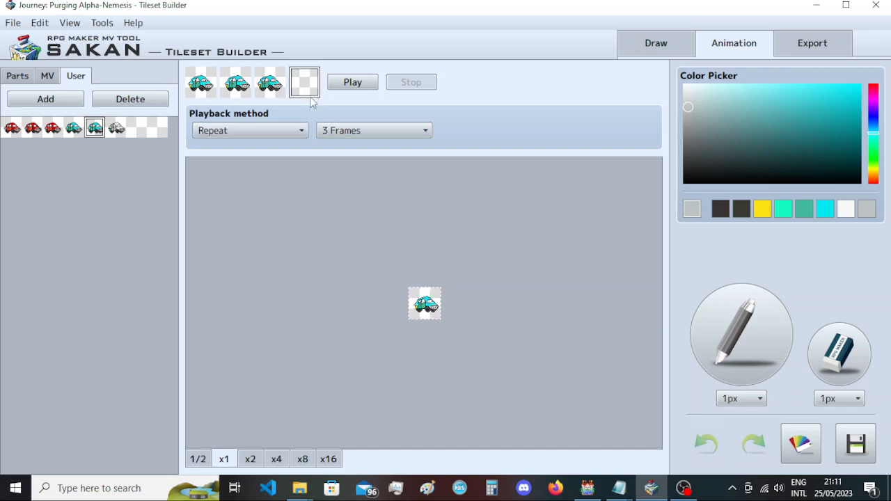
left_click(434, 310)
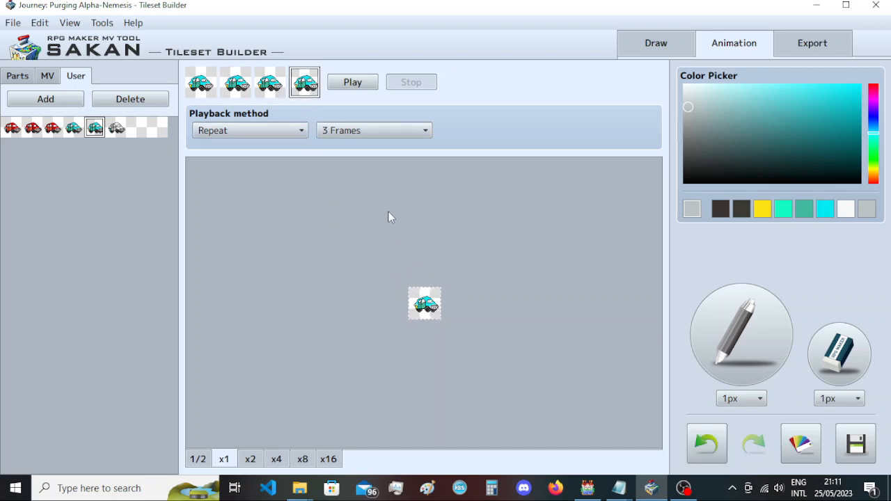
left_click(392, 132)
left_click(370, 162)
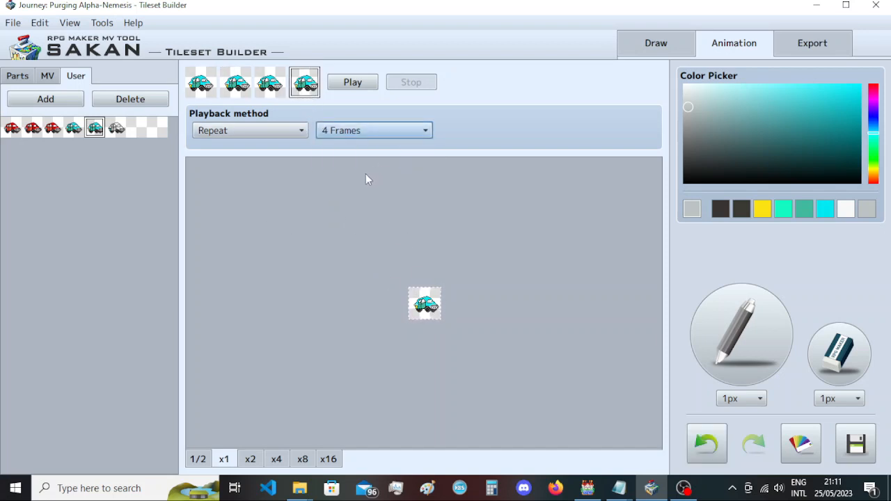
left_click(365, 86)
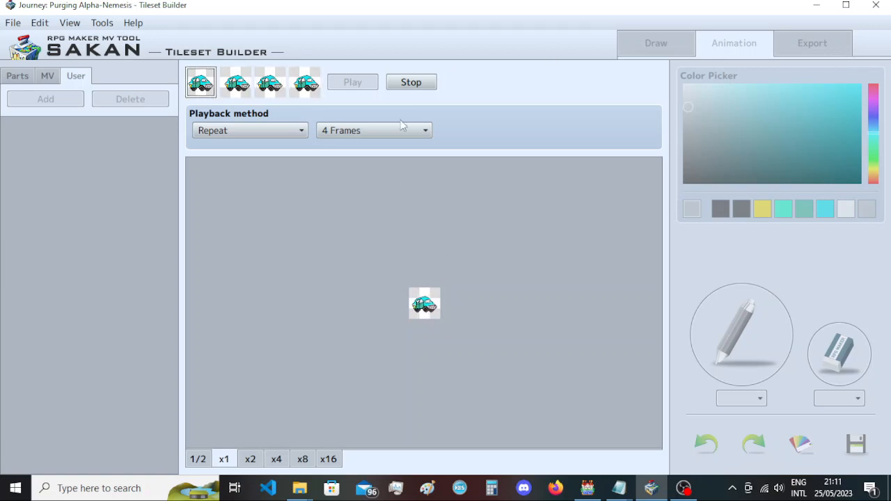
left_click(421, 87)
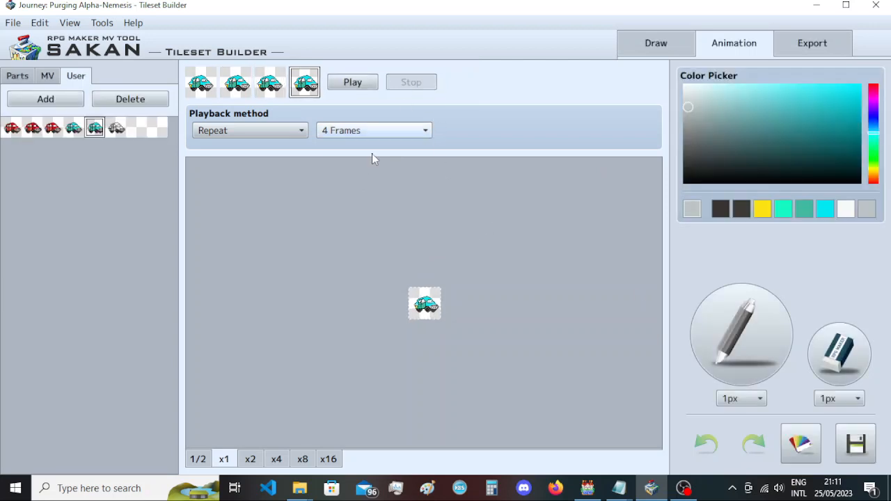
Step: Preview the four-frame car animation with the Loop playback method and again with Repeat to compare them
left_click(270, 130)
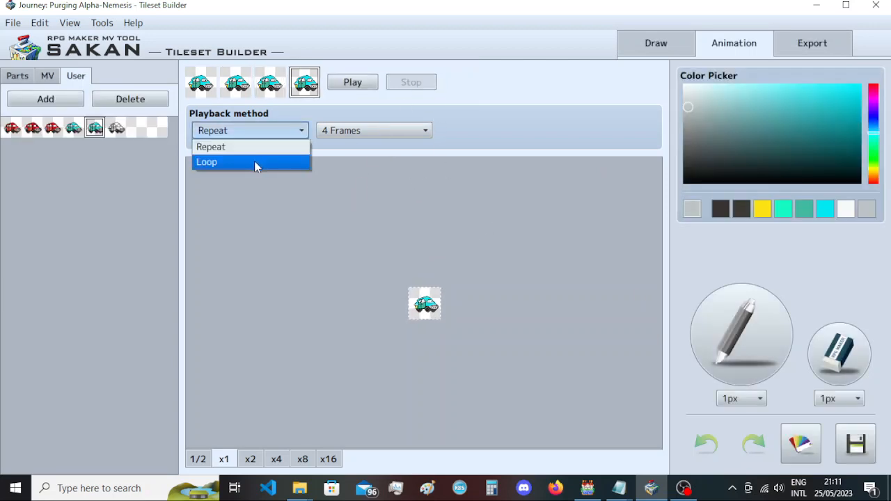
left_click(255, 163)
left_click(361, 83)
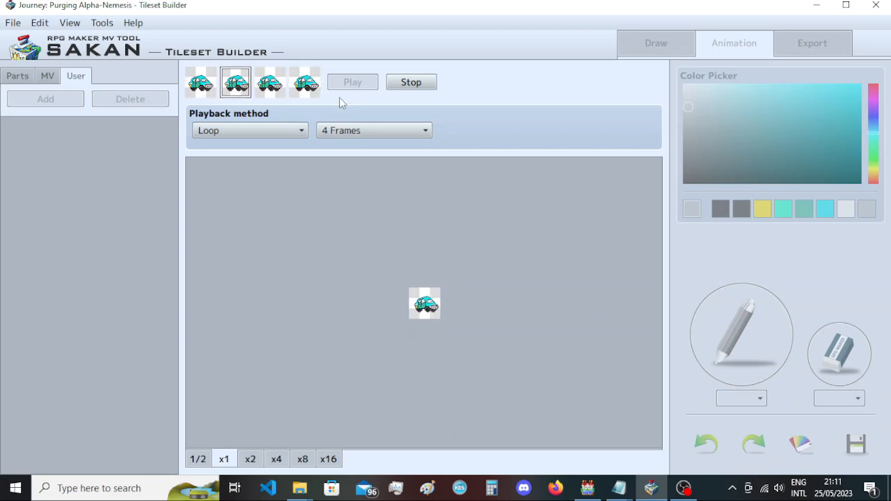
left_click(424, 83)
left_click(293, 131)
left_click(292, 146)
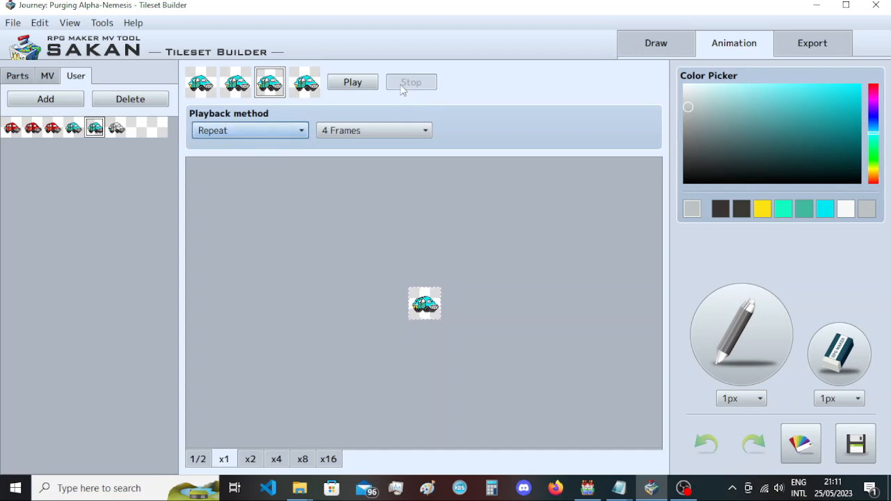
left_click(362, 83)
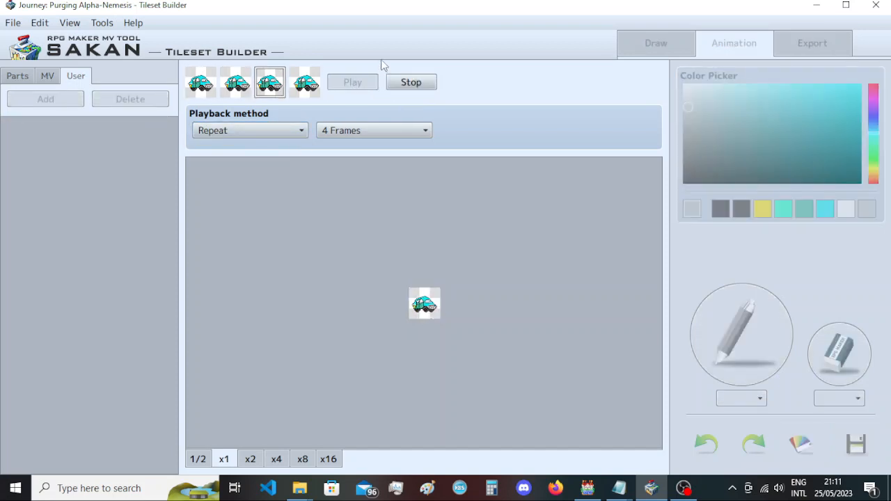
left_click(411, 82)
Step: Set the playback method to Loop, play and stop the animation, and select the first frame
left_click(259, 130)
left_click(257, 164)
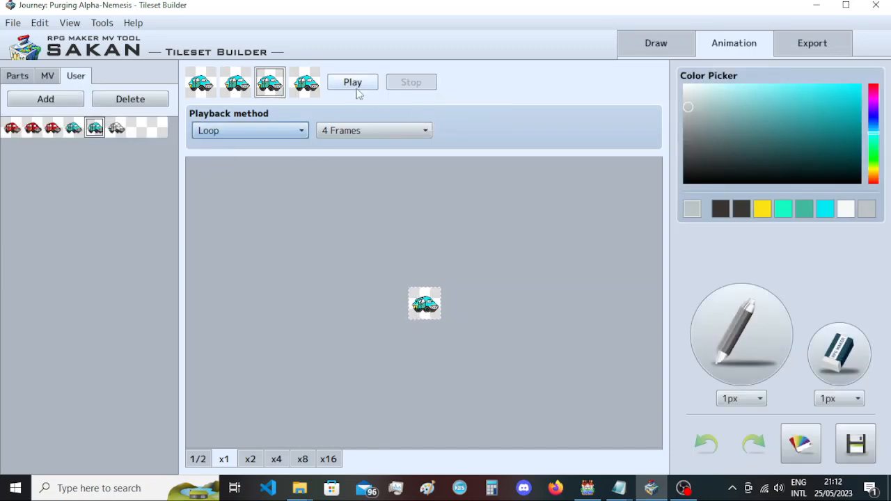
left_click(353, 84)
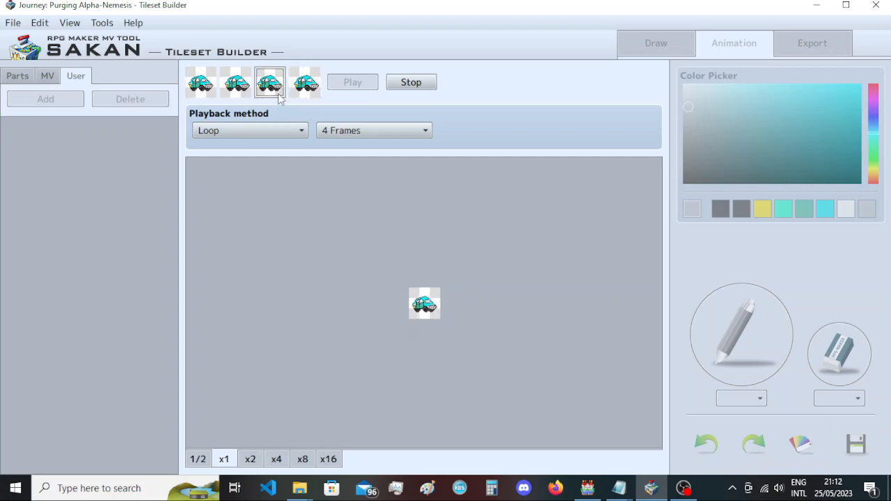
left_click(410, 83)
left_click(249, 130)
left_click(235, 133)
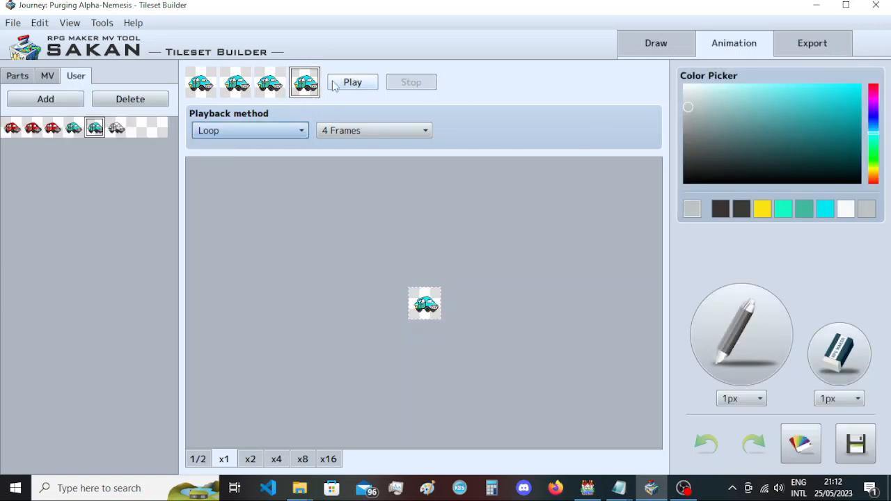
left_click(210, 96)
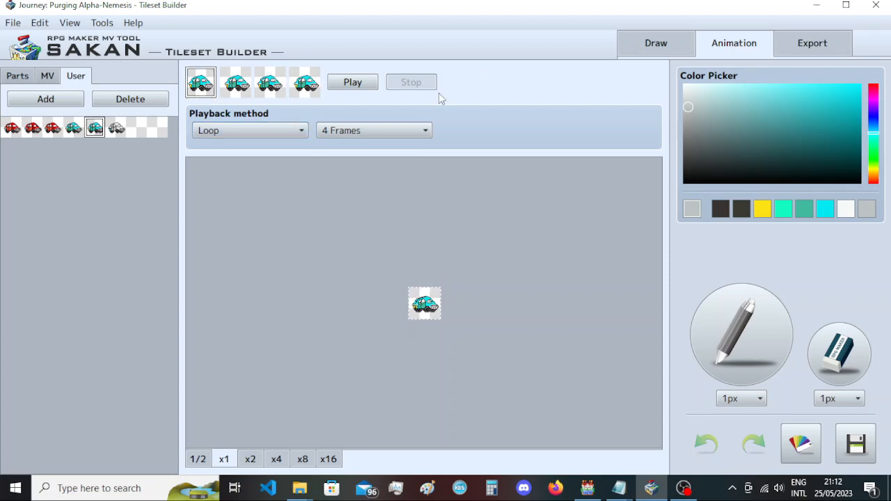
Step: Add the animated car to the user palette and place it beside the white car in the Castle_Library_MV_Mod tileset image
left_click(808, 41)
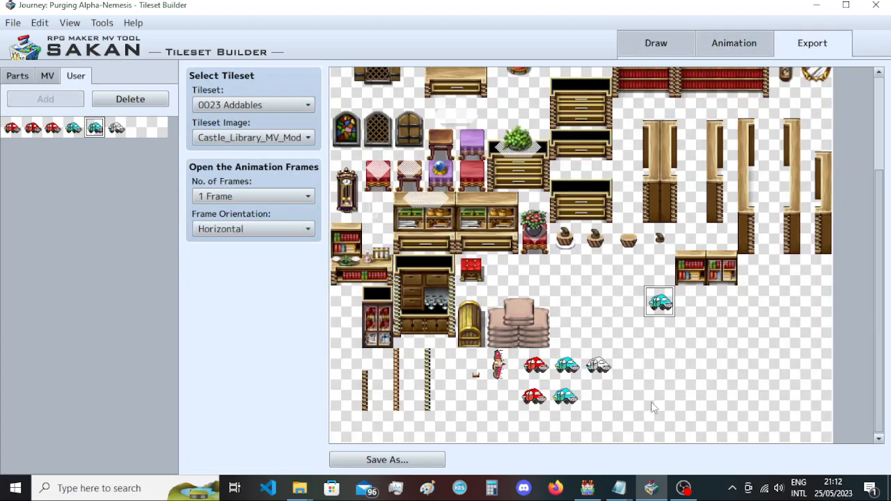
left_click(719, 44)
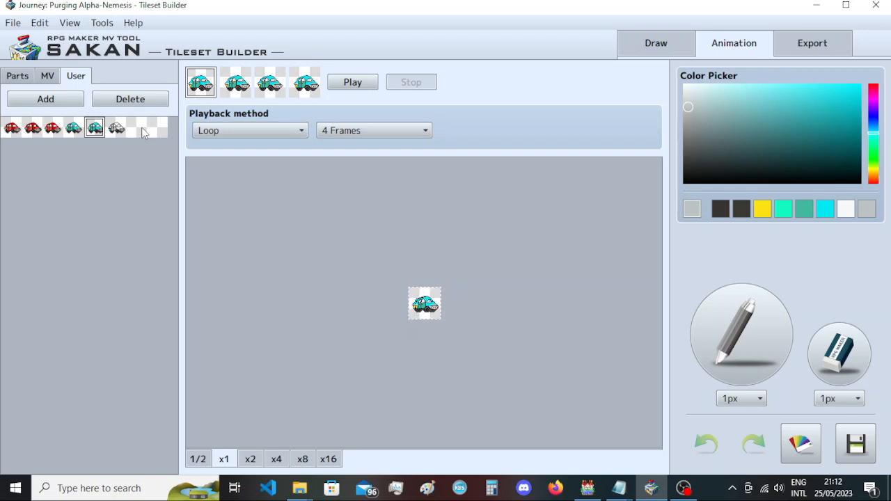
left_click(71, 104)
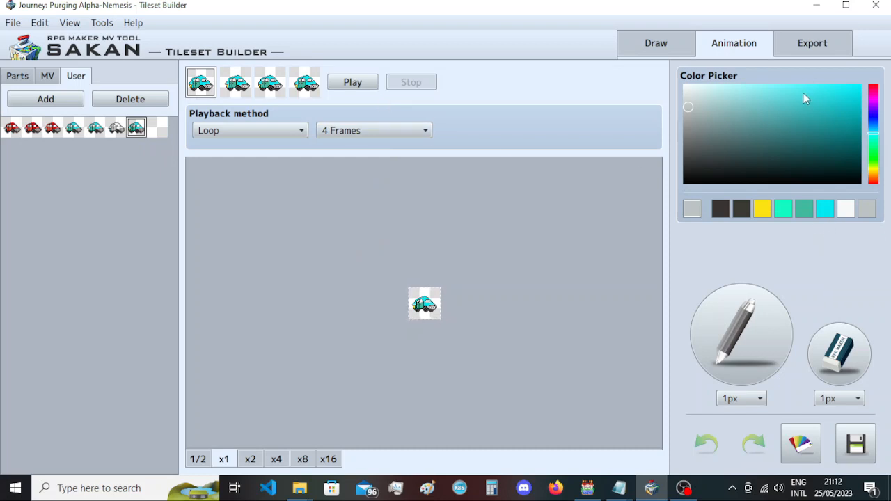
left_click(812, 43)
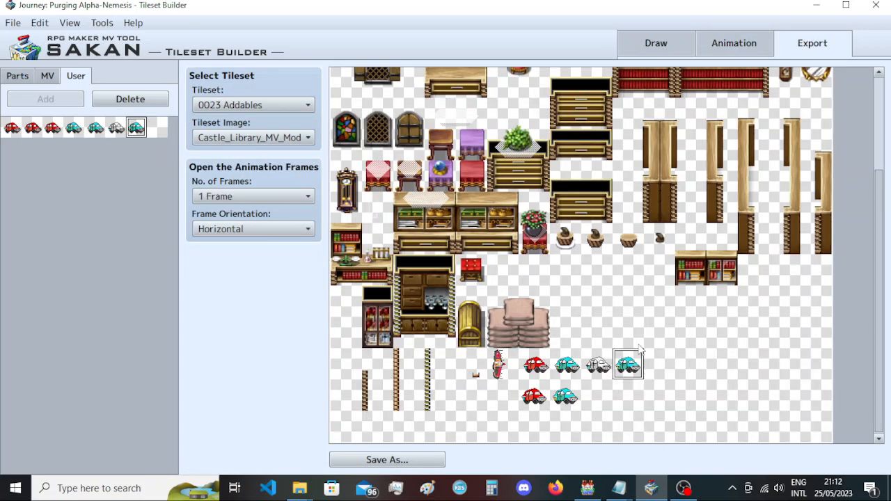
left_click(640, 351)
Step: Return to the car animation, set its playback method to Repeat and preview it
left_click(733, 43)
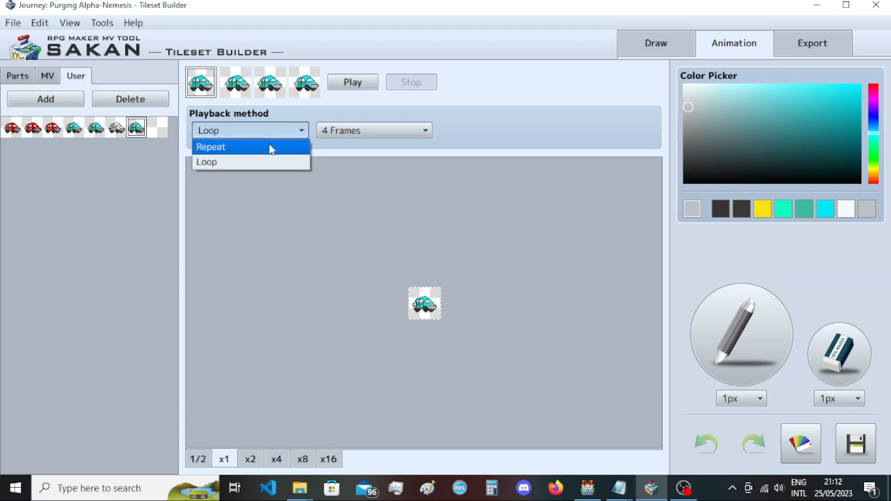
left_click(272, 146)
left_click(351, 84)
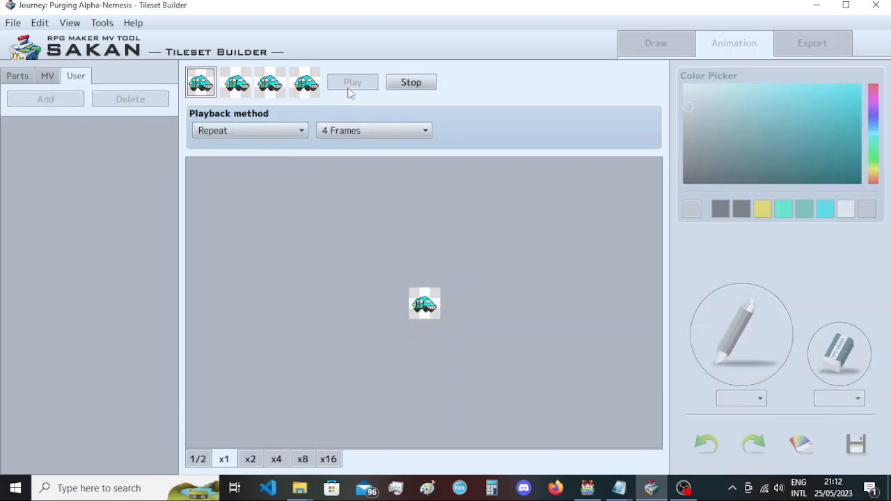
left_click(418, 85)
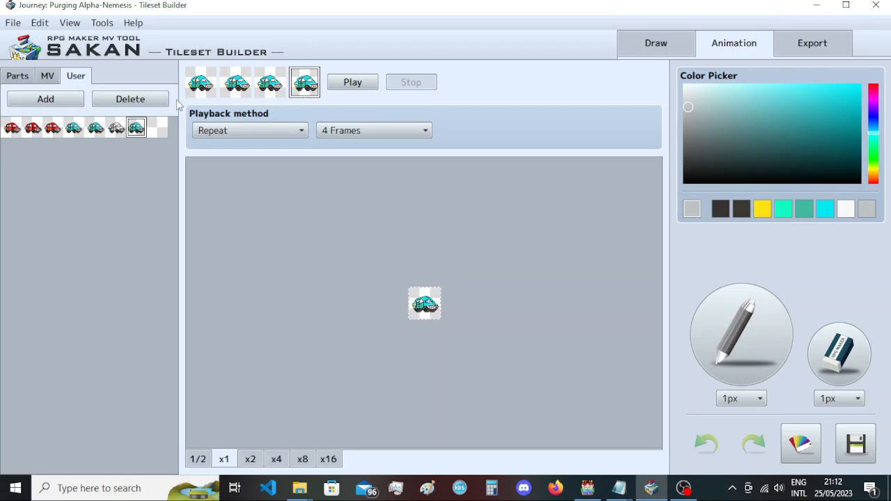
left_click(828, 42)
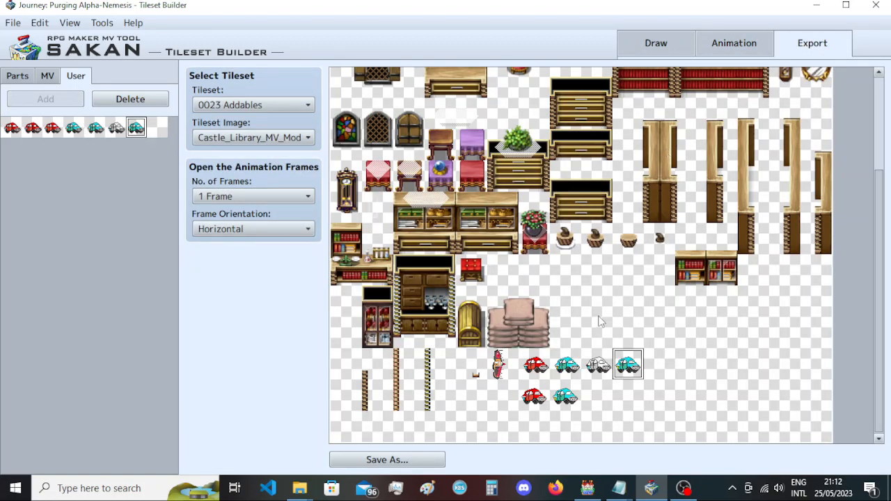
left_click(687, 53)
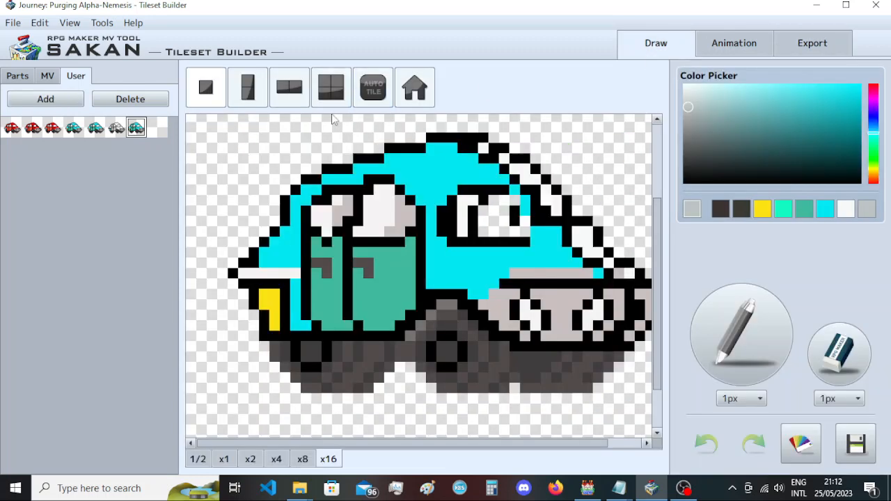
left_click(734, 43)
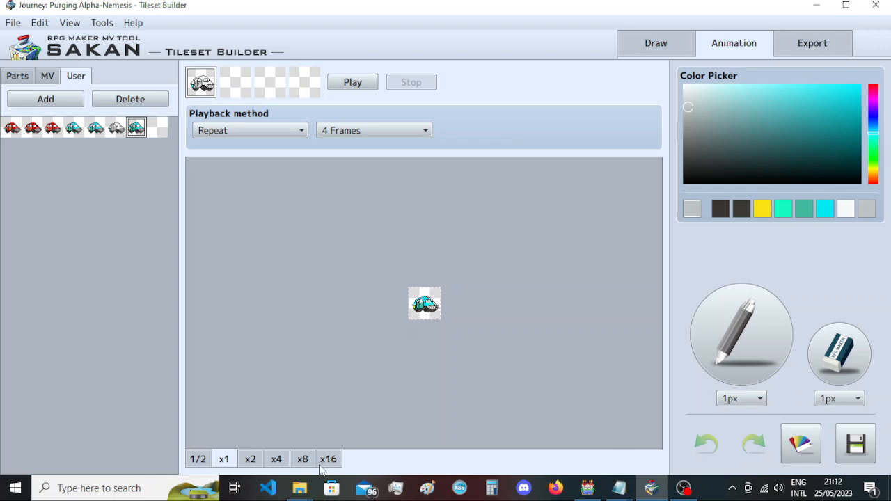
left_click(279, 461)
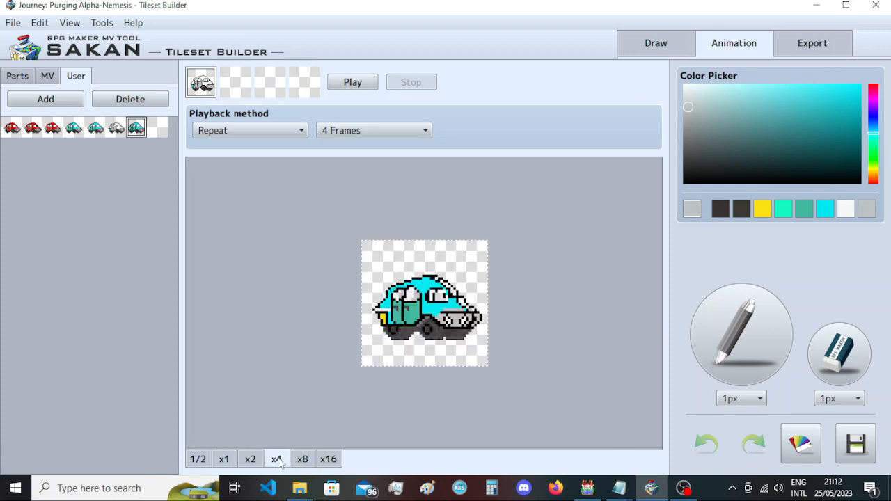
left_click(322, 460)
scroll(455, 359, "down", 3)
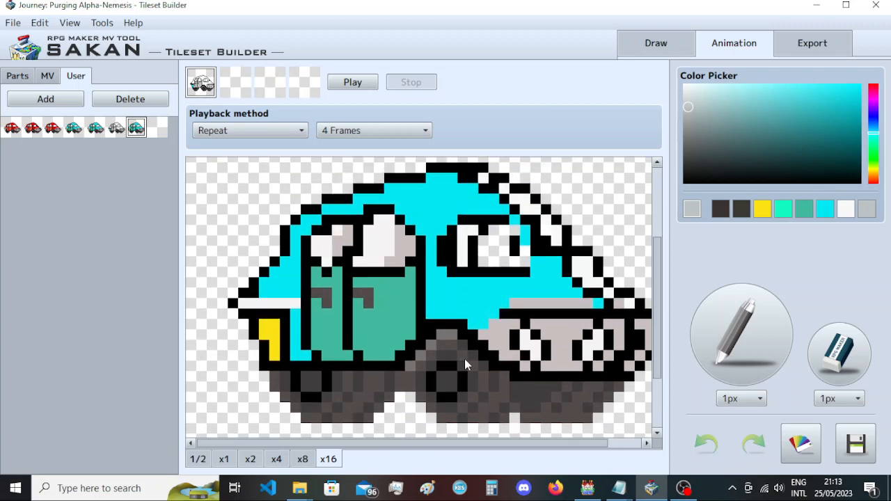
Step: Erase the white car from the first animation frame with the eraser set to 12px
left_click(836, 355)
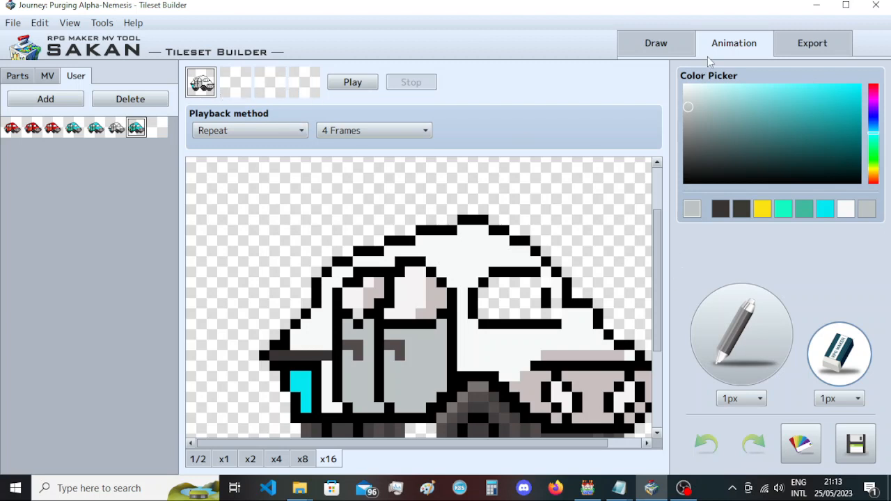
left_click(75, 131)
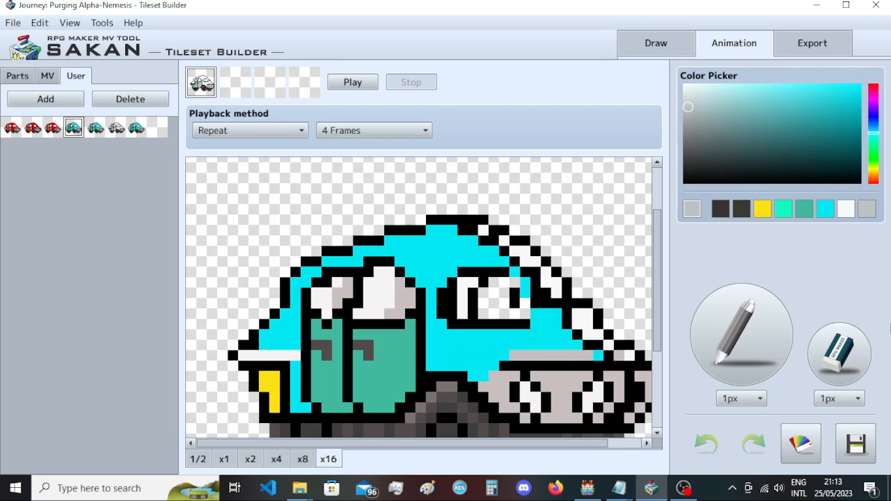
left_click(868, 348)
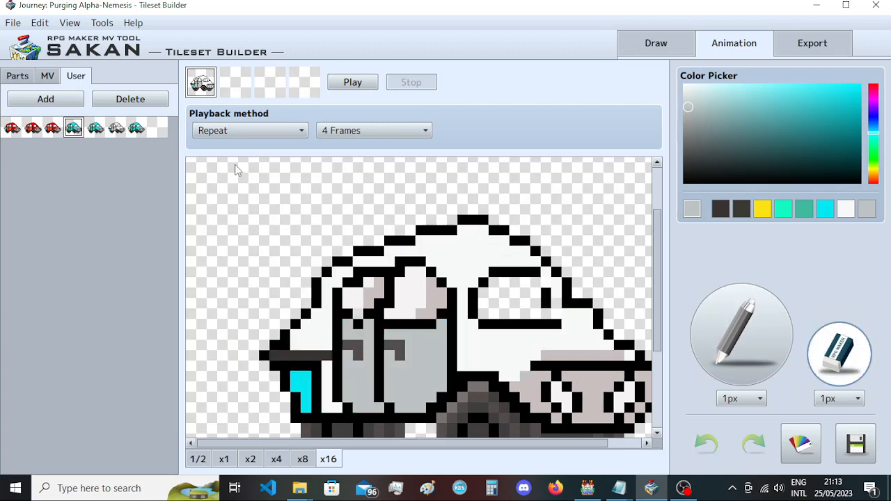
left_click(281, 462)
left_click(840, 399)
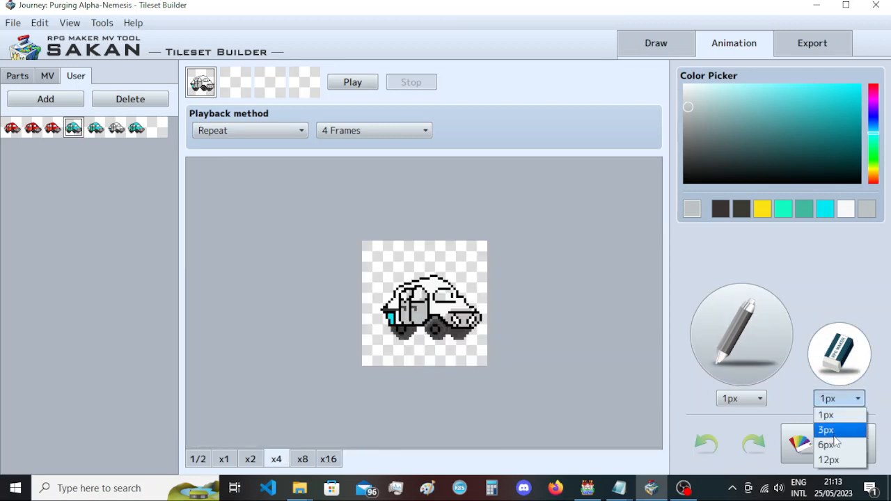
left_click(836, 460)
mouse_move(409, 317)
left_mouse_down()
mouse_move(427, 265)
mouse_move(380, 339)
mouse_move(408, 344)
mouse_move(472, 323)
mouse_move(456, 319)
mouse_move(493, 332)
mouse_move(453, 324)
left_mouse_up()
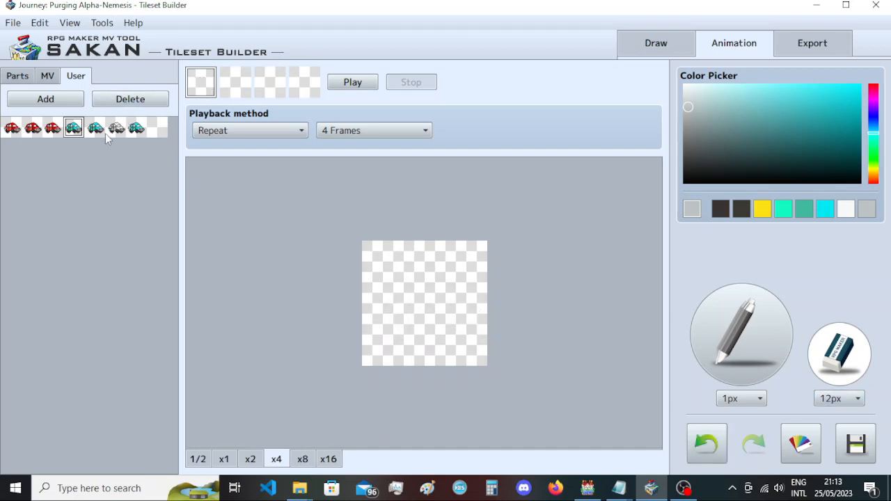
left_click(15, 23)
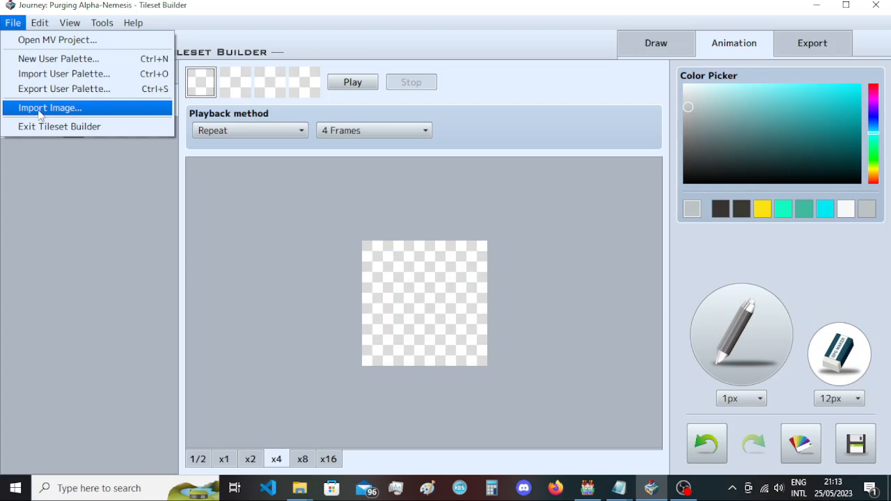
left_click(112, 213)
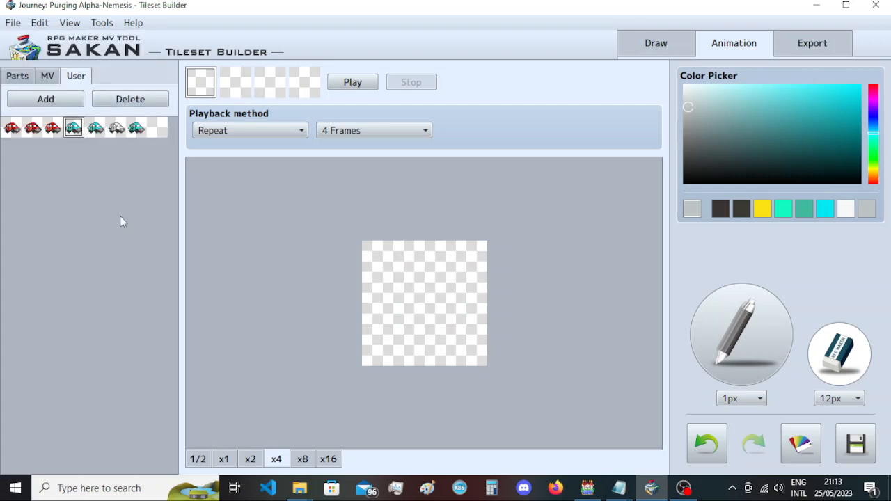
left_click(32, 28)
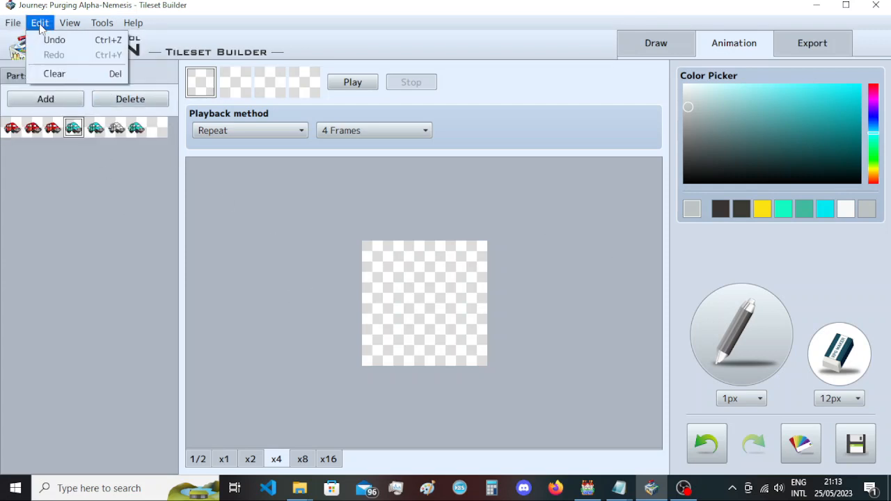
mouse_move(4, 27)
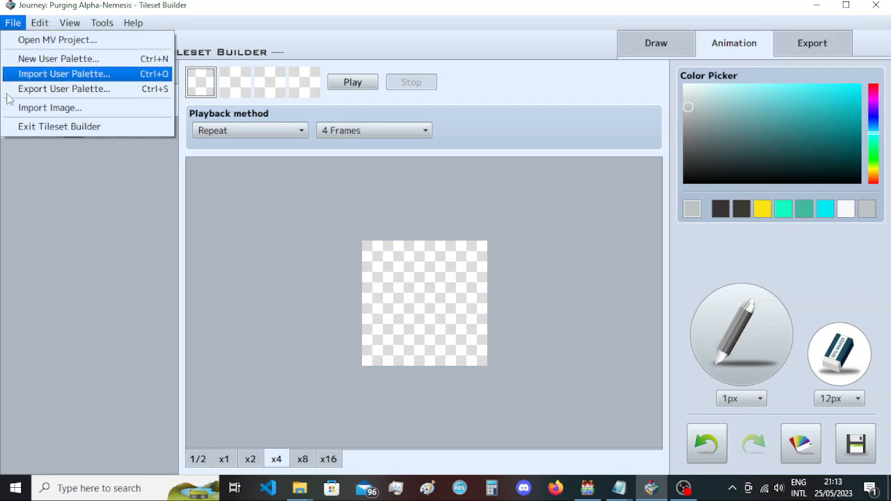
left_click(24, 214)
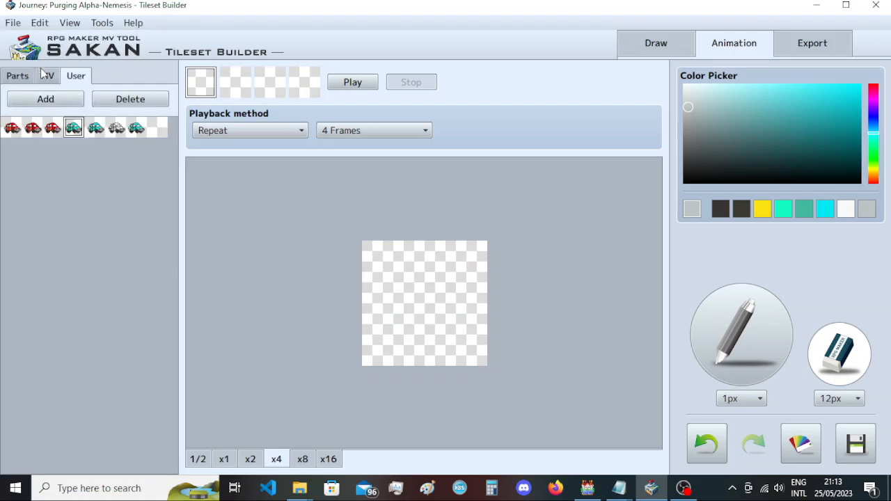
left_click(72, 24)
left_click(63, 24)
left_click(44, 24)
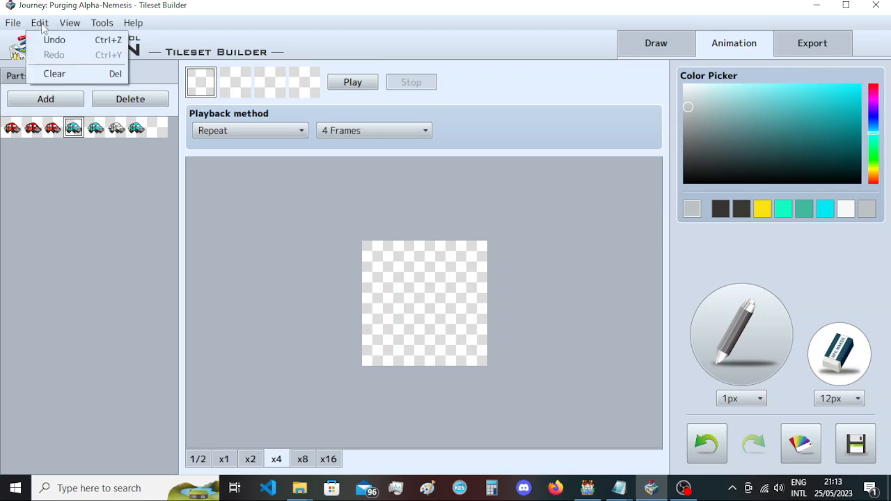
left_click(45, 24)
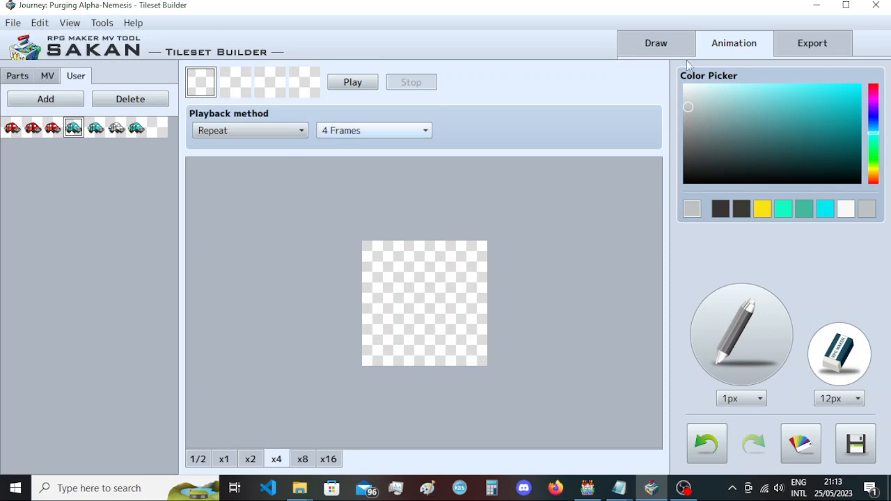
left_click(876, 7)
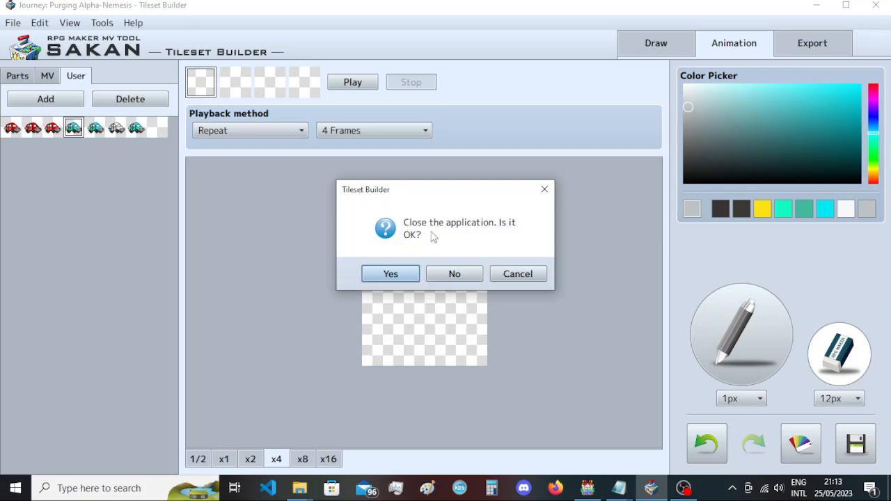
left_click(518, 274)
Step: View the exported cars in the 0023 Addables MV tileset and load the red car onto the drawing canvas at x4 zoom
left_click(798, 44)
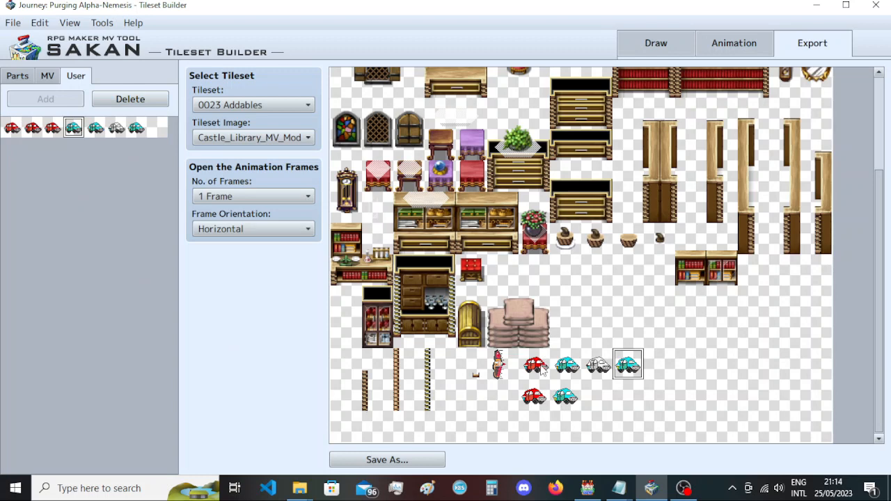
left_click(47, 76)
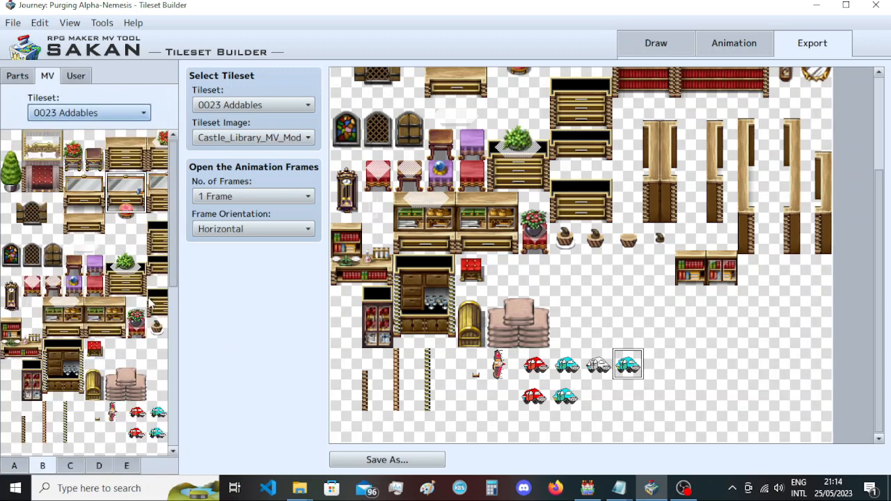
scroll(149, 305, "down", 1)
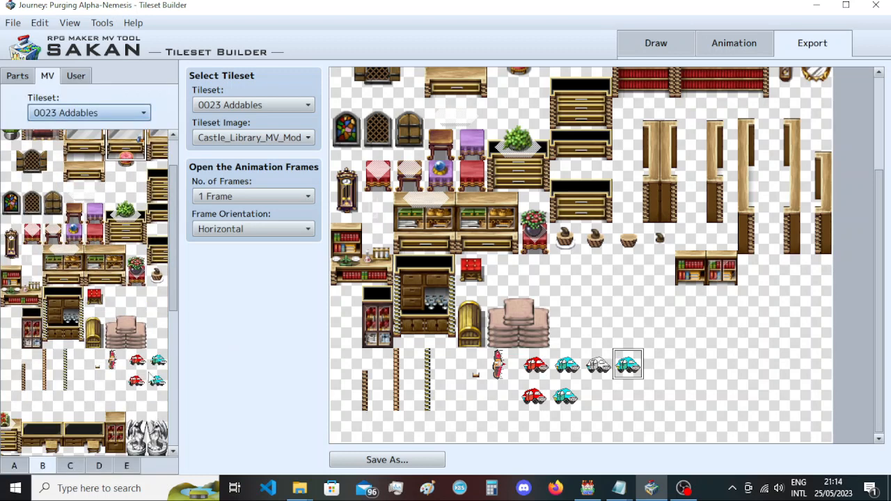
left_click(654, 45)
left_click(137, 360)
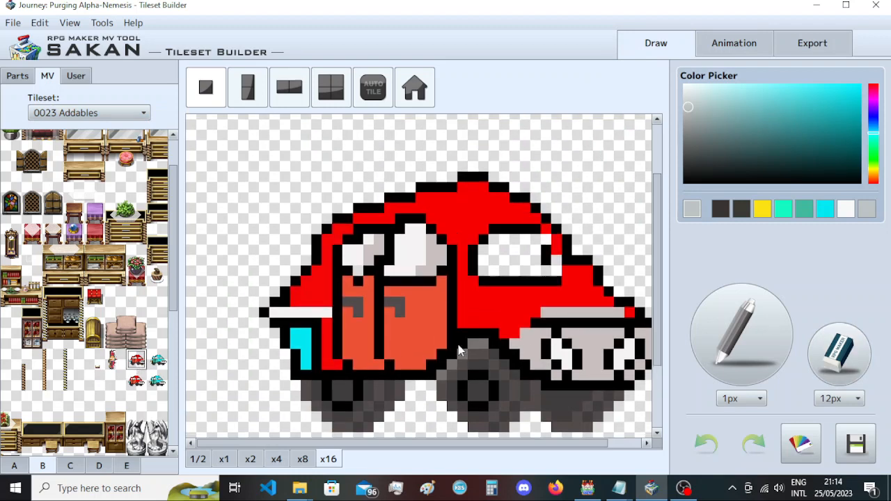
left_click(277, 459)
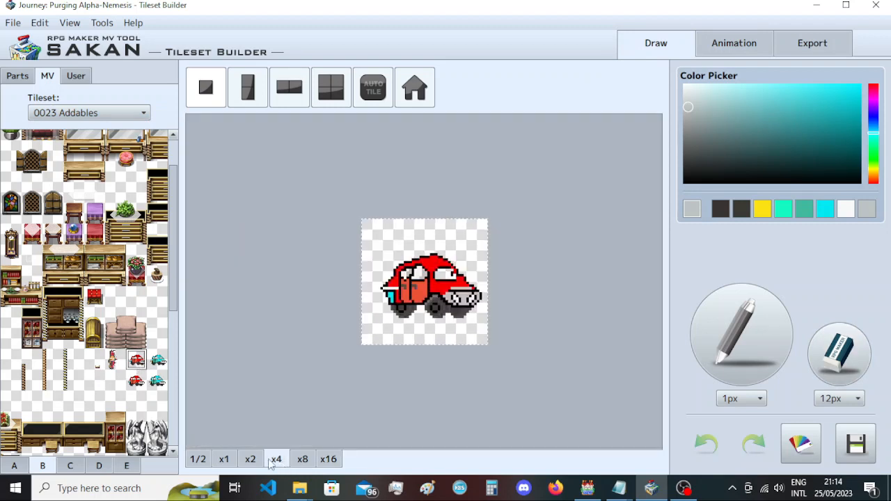
Step: Load the exported cyan, red and white cars from the MV tileset onto the drawing canvas one after another
left_click(158, 366)
left_click(137, 362)
scroll(83, 391, "down", 3)
scroll(57, 386, "down", 4)
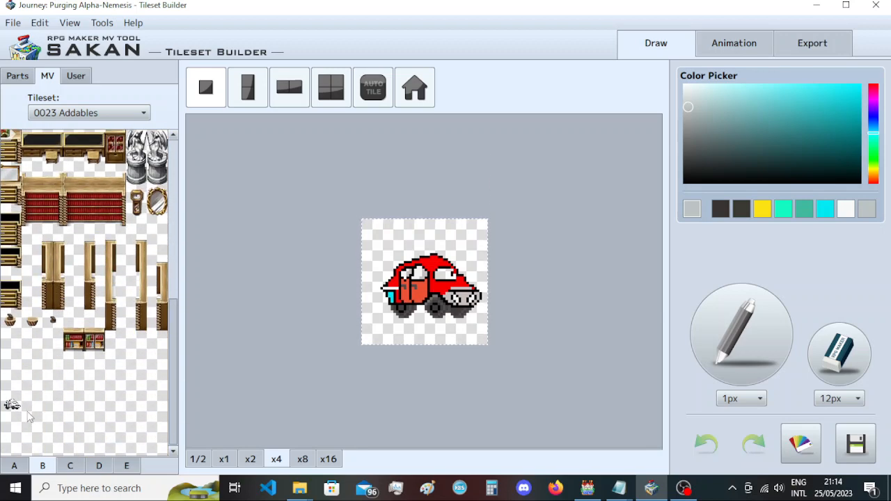
left_click(18, 408)
scroll(102, 391, "up", 2)
scroll(103, 391, "up", 2)
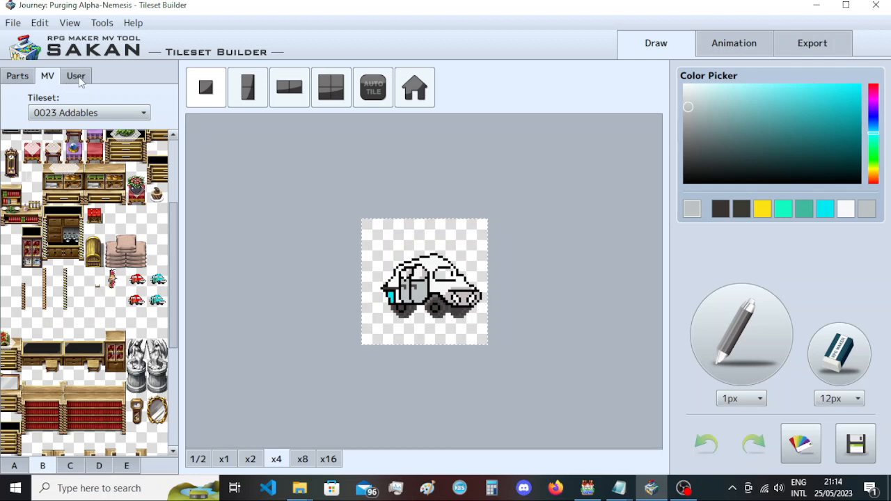
Step: Return to the animation and user palette, and erase the car from the first frame with the 12px eraser
left_click(746, 46)
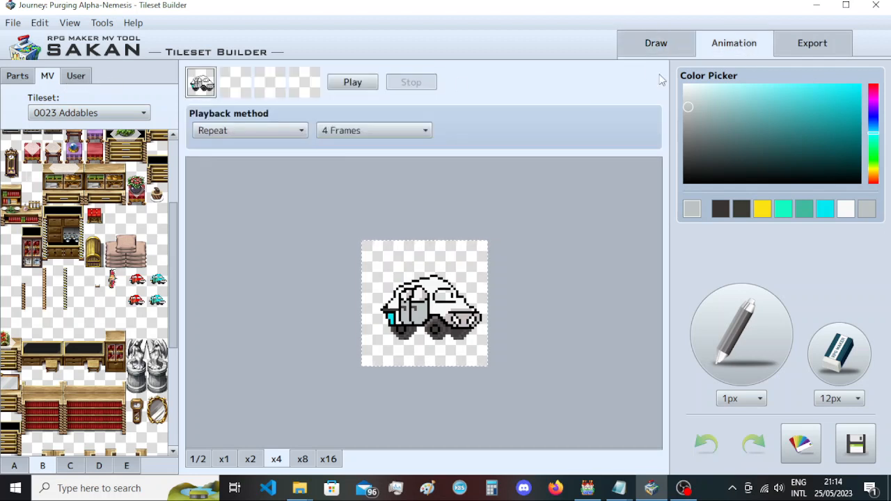
left_click(73, 78)
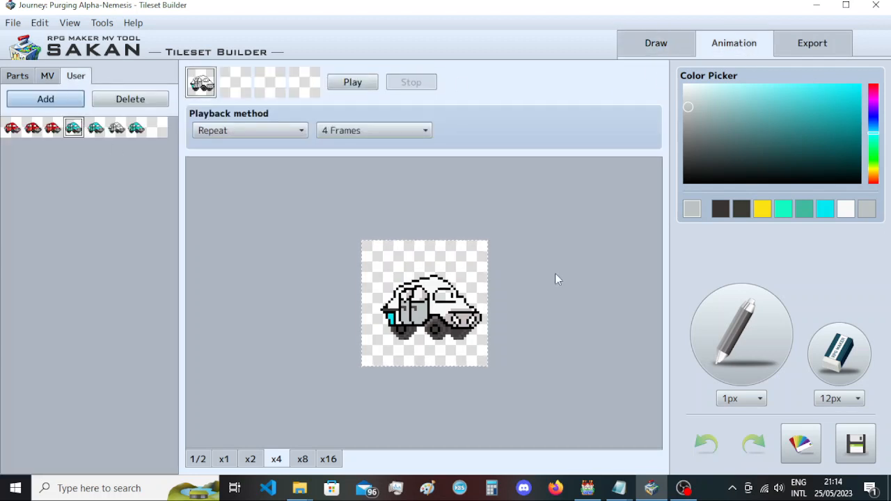
left_click(74, 129)
left_click(846, 363)
mouse_move(454, 275)
left_mouse_down()
mouse_move(426, 320)
mouse_move(376, 327)
mouse_move(347, 349)
mouse_move(447, 340)
mouse_move(420, 326)
mouse_move(443, 314)
mouse_move(484, 334)
left_mouse_up()
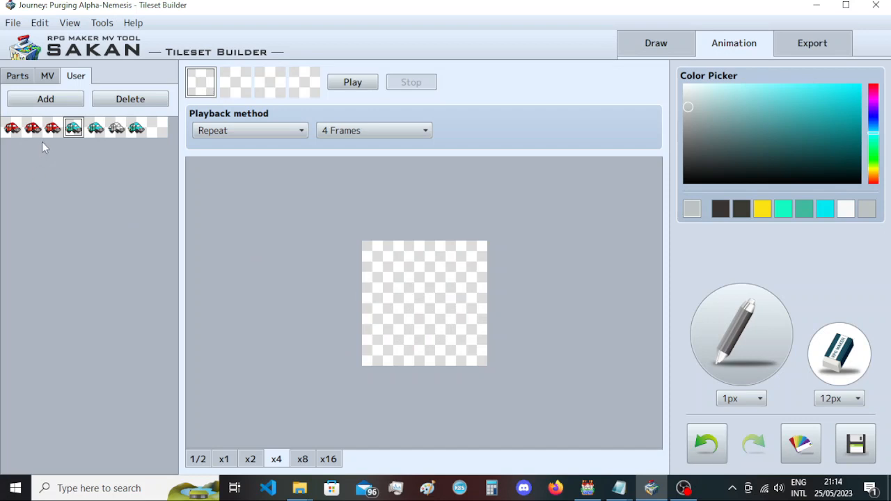
Step: Set the eraser to 1px and place the first cyan car from the user palette in the first animation frame
left_click(839, 399)
left_click(828, 414)
left_click(742, 334)
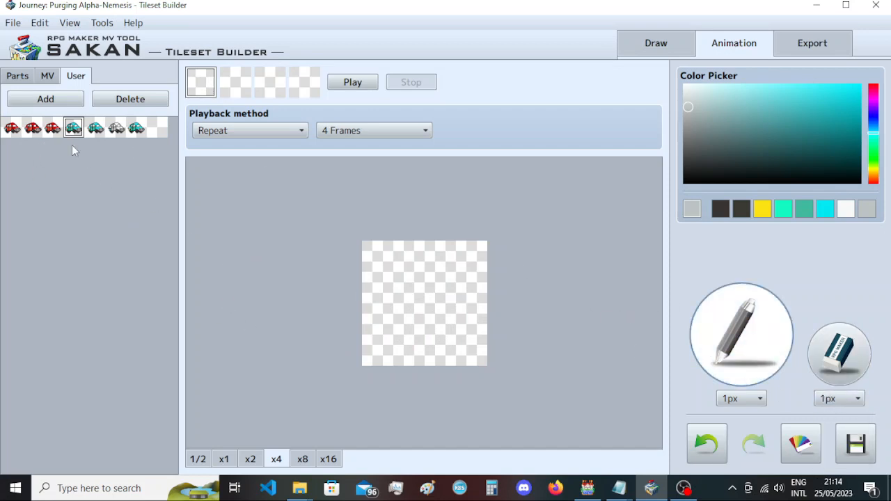
left_click(74, 127)
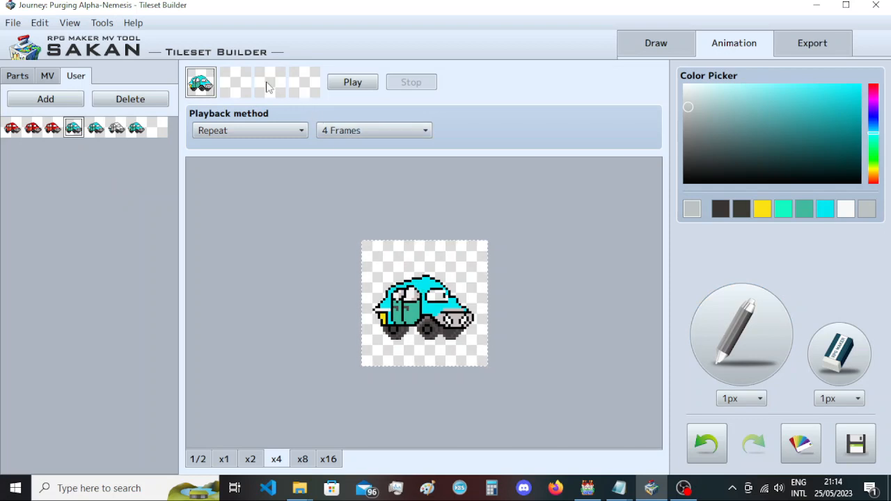
left_click(270, 83)
left_click(95, 128)
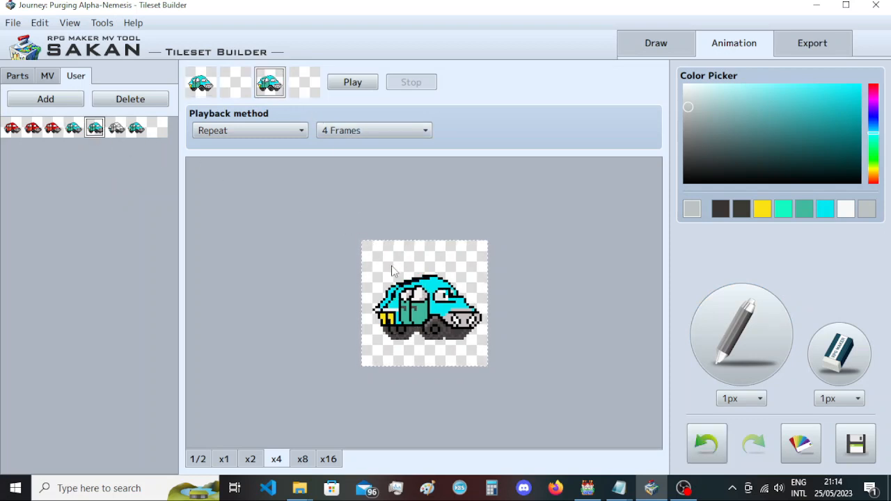
left_click(839, 354)
left_click(856, 398)
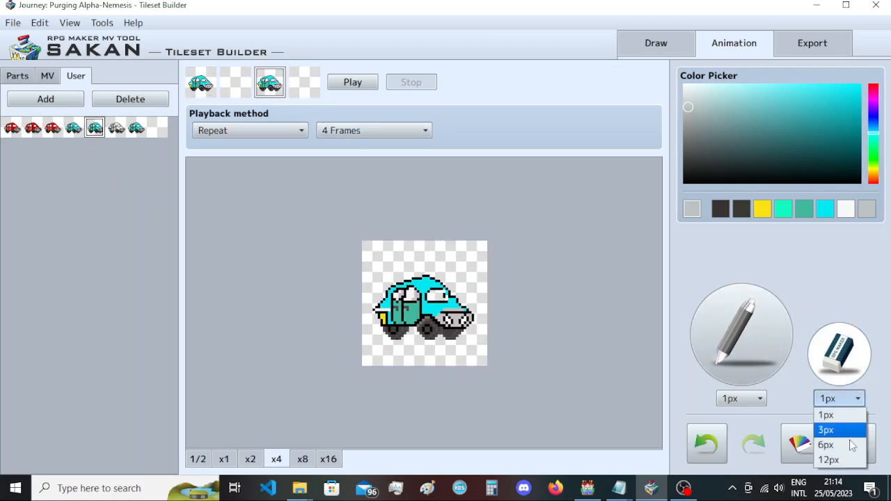
left_click(847, 458)
mouse_move(468, 326)
left_mouse_down()
mouse_move(377, 318)
mouse_move(380, 335)
mouse_move(497, 329)
left_mouse_up()
left_click(725, 351)
left_click(839, 354)
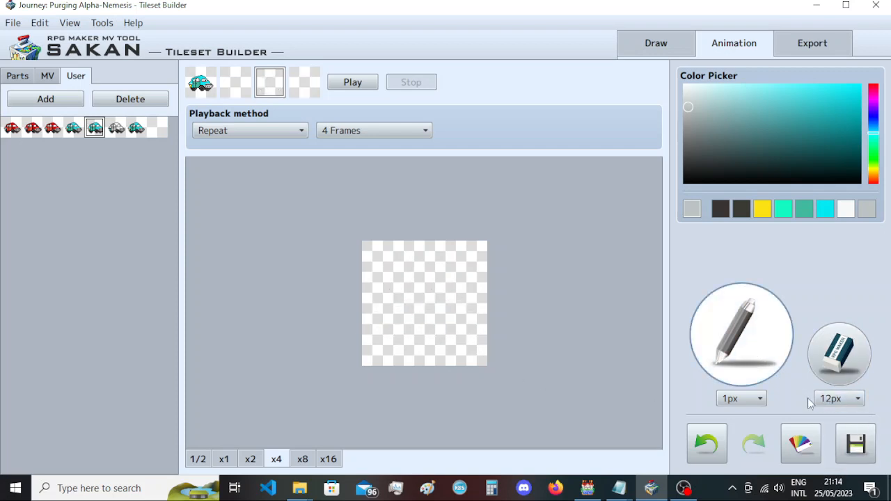
left_click(813, 399)
left_click(830, 412)
left_click(748, 352)
Step: Place the second cyan car from the user palette in the second and fourth animation frames
left_click(245, 89)
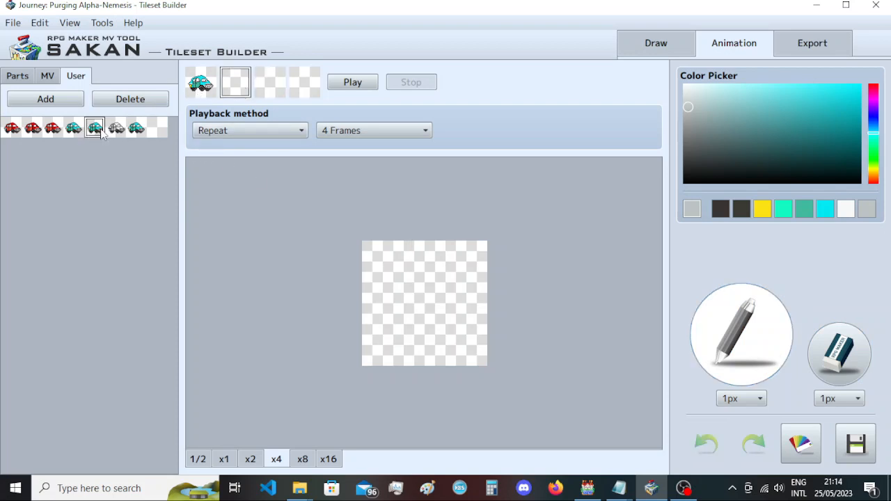
left_click(103, 133)
left_click(420, 290)
left_click(299, 89)
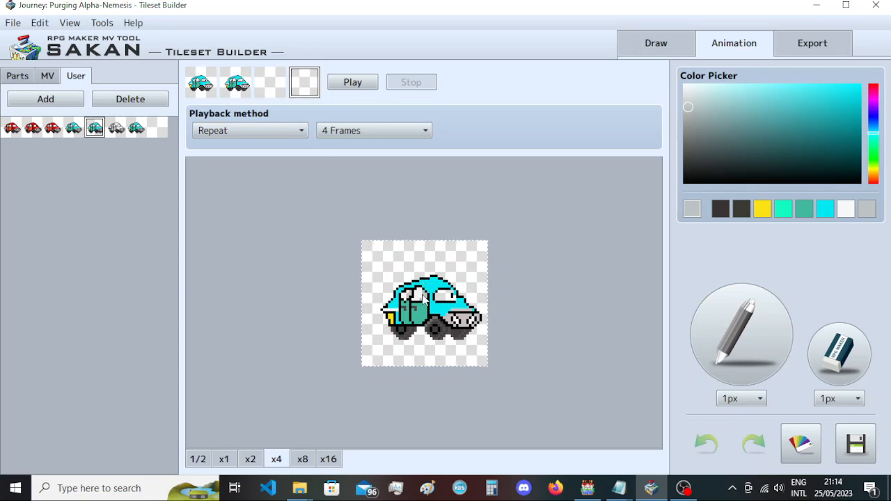
left_click(423, 296)
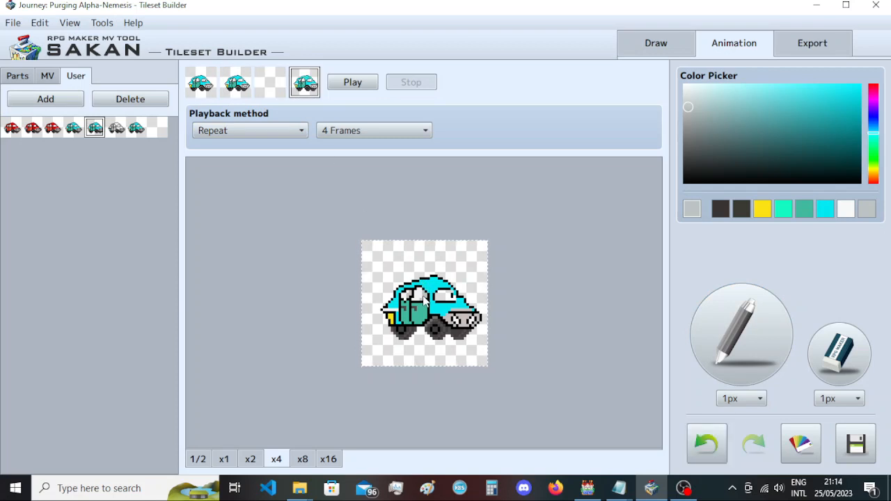
Step: Place the first cyan car from the user palette in the third animation frame
left_click(276, 90)
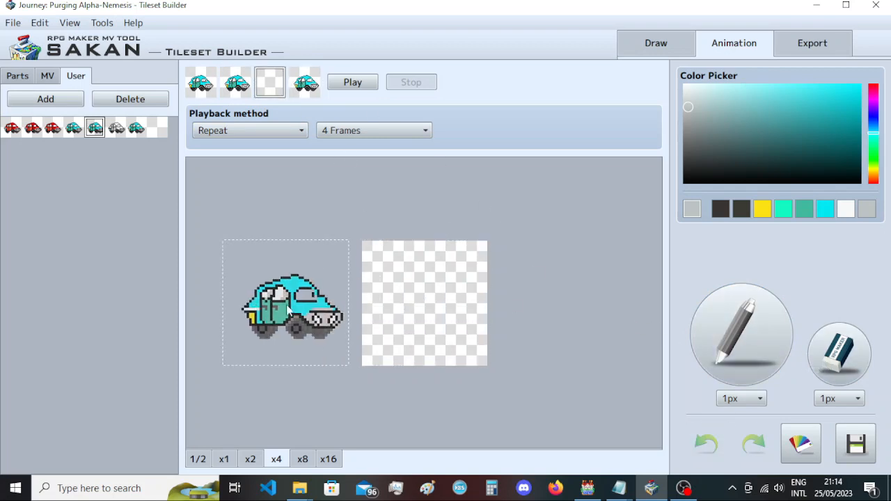
left_click(810, 336)
left_click(73, 127)
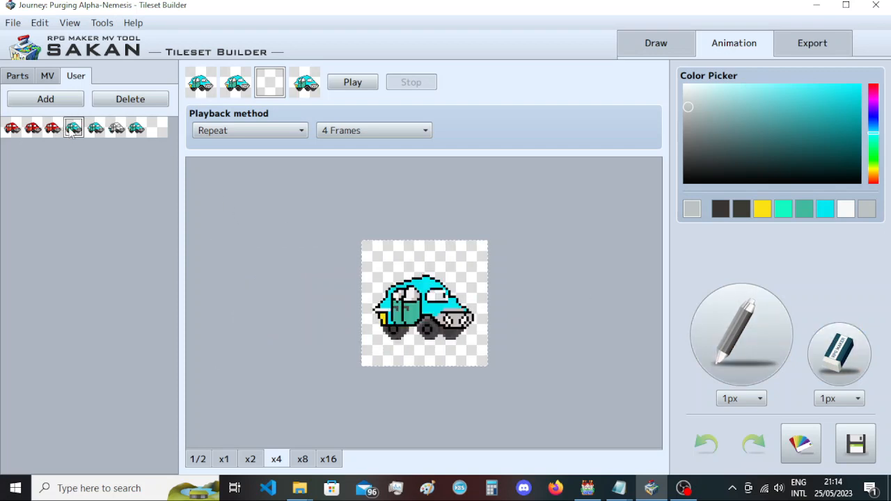
left_click(424, 300)
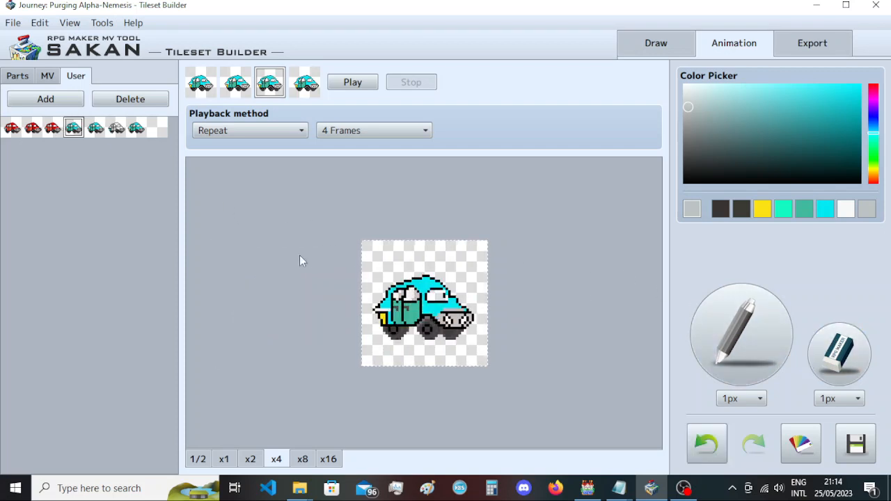
left_click(363, 133)
left_click(365, 131)
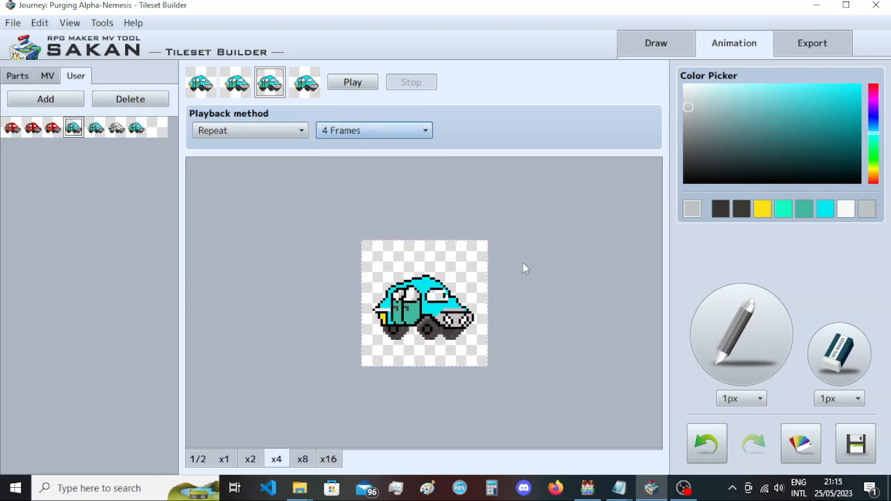
left_click(846, 446)
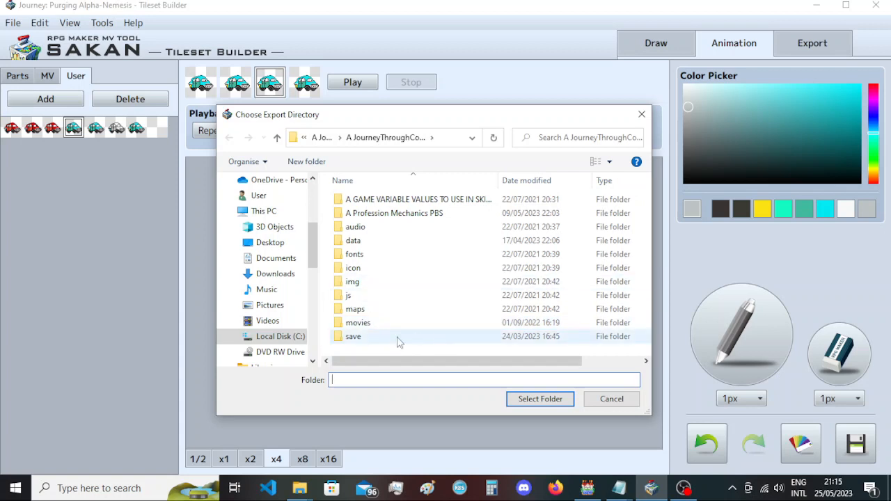
left_click(611, 399)
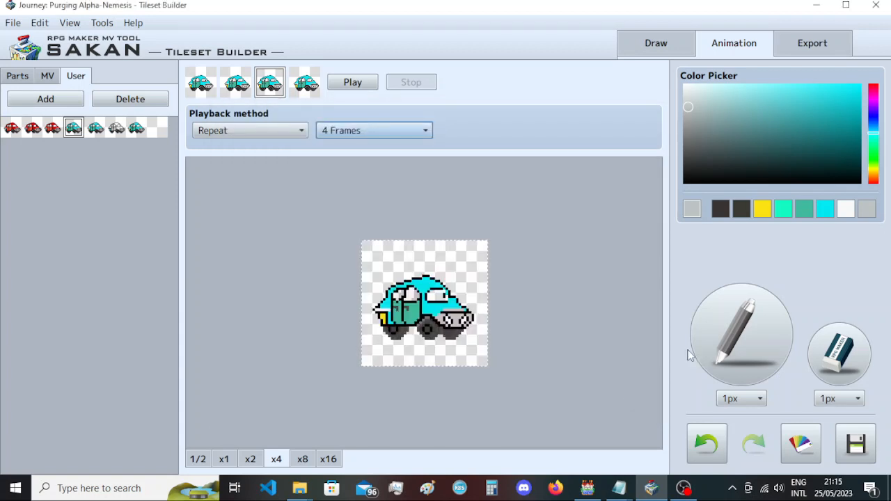
Step: Recolor the car in the third animation frame with Color 52 and Brightness 44
left_click(302, 459)
left_click(801, 444)
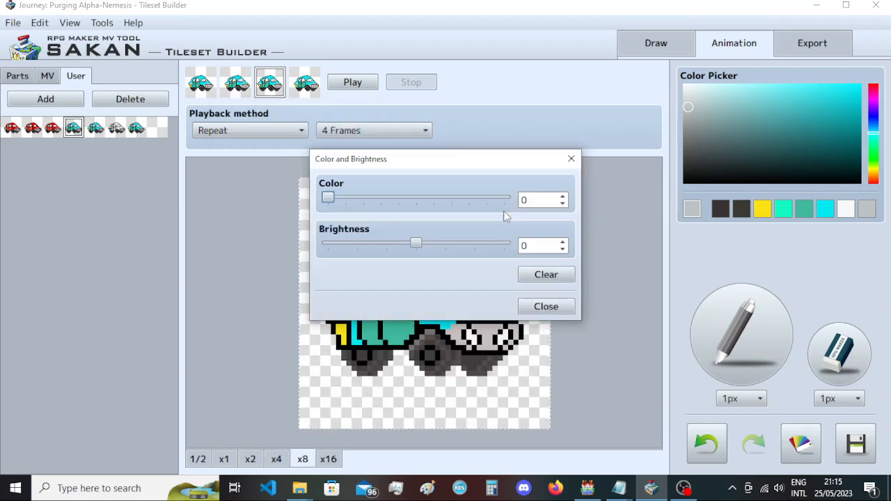
left_click_drag(454, 155, 261, 102)
left_click_drag(136, 134, 161, 134)
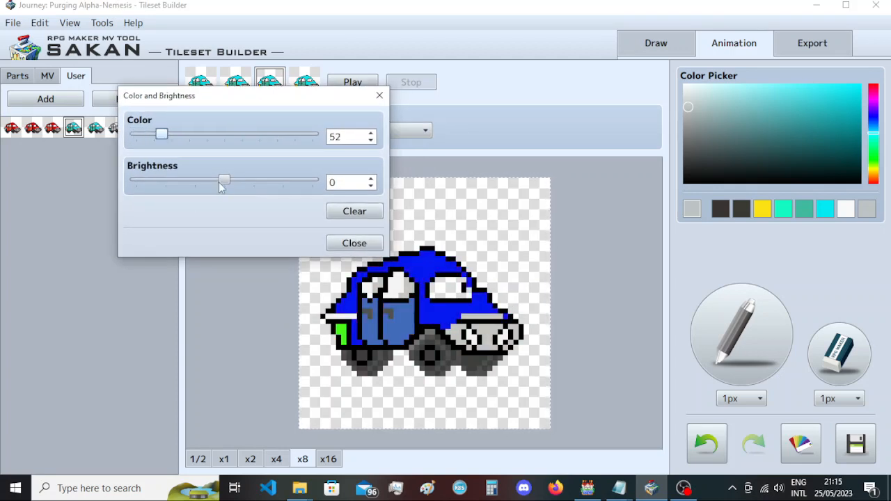
left_click_drag(220, 183, 264, 191)
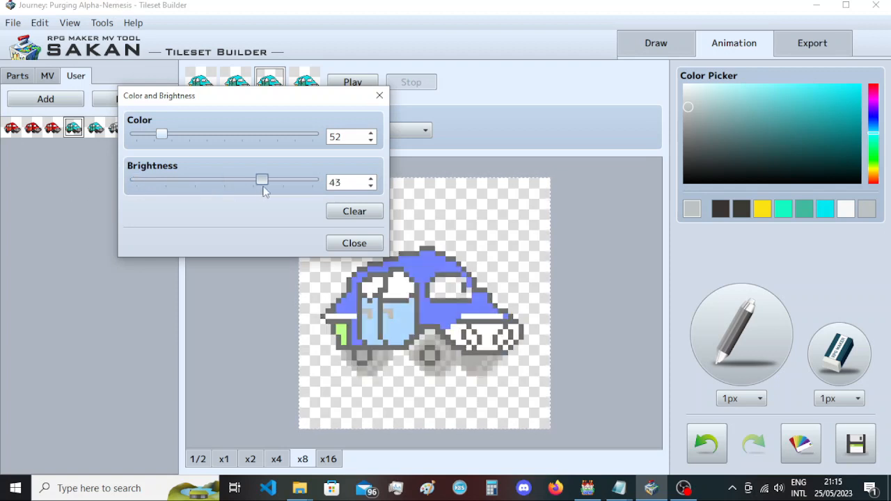
left_click(354, 243)
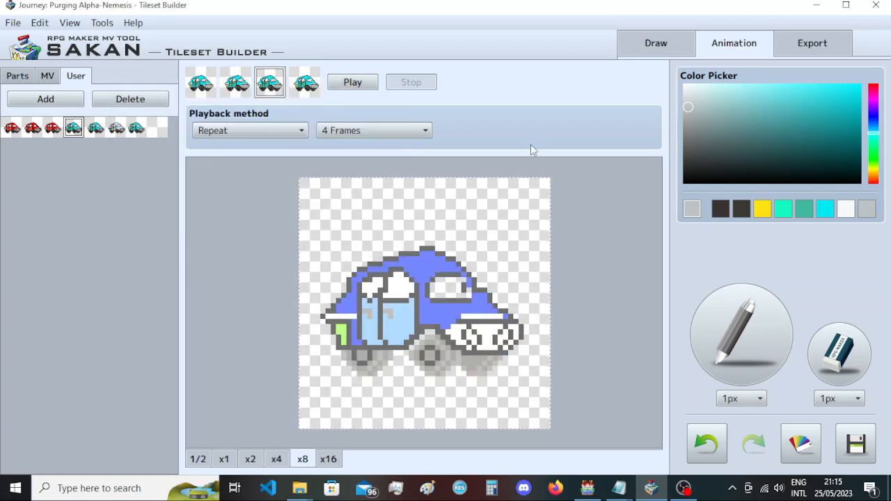
Step: Clear the Color and Brightness adjustment on the car in the third animation frame
left_click(801, 444)
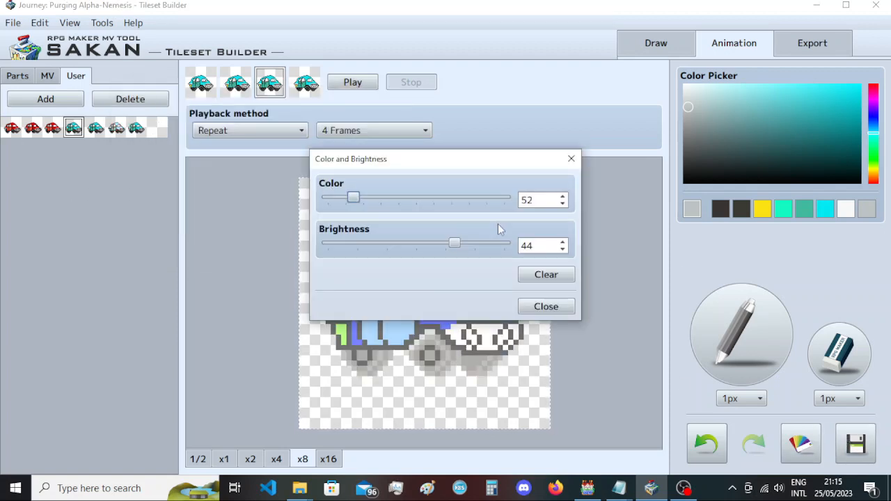
left_click(556, 277)
left_click(546, 306)
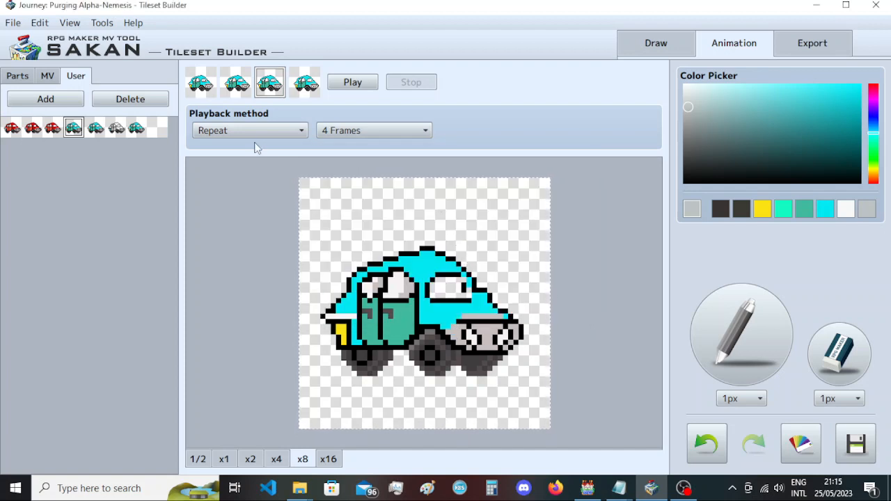
Step: Try Brightness 64 on the third frame's car, with the adjustment window moved off it, and clear the adjustment
left_click(800, 446)
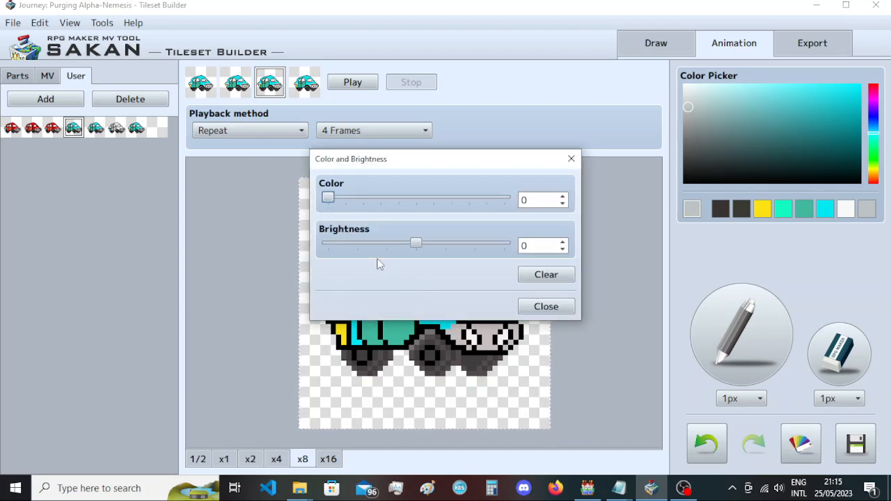
left_click_drag(422, 165, 190, 168)
left_click_drag(191, 250, 245, 252)
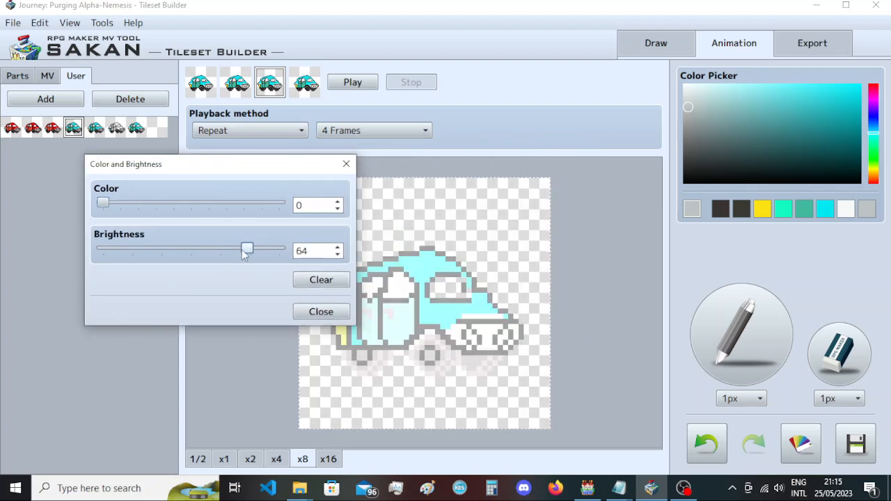
left_click(296, 280)
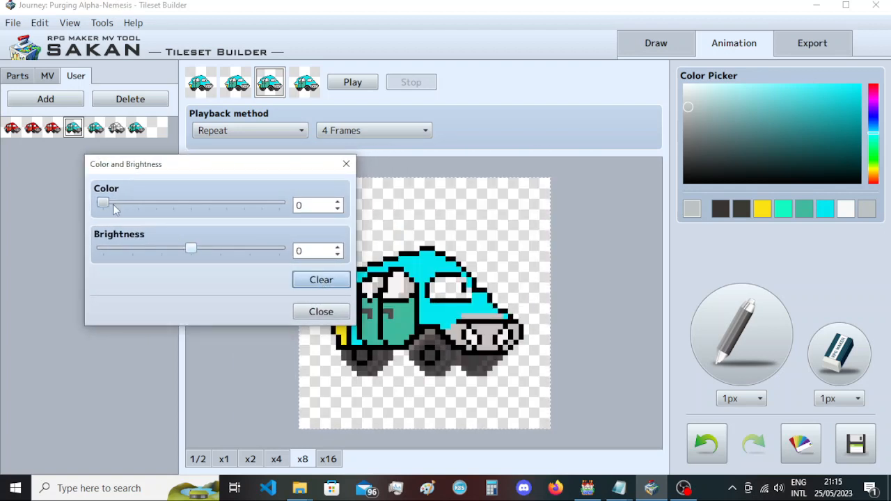
Step: Try Brightness -100 on the third frame's car, then clear the Color and Brightness adjustment
left_click_drag(186, 249, 101, 250)
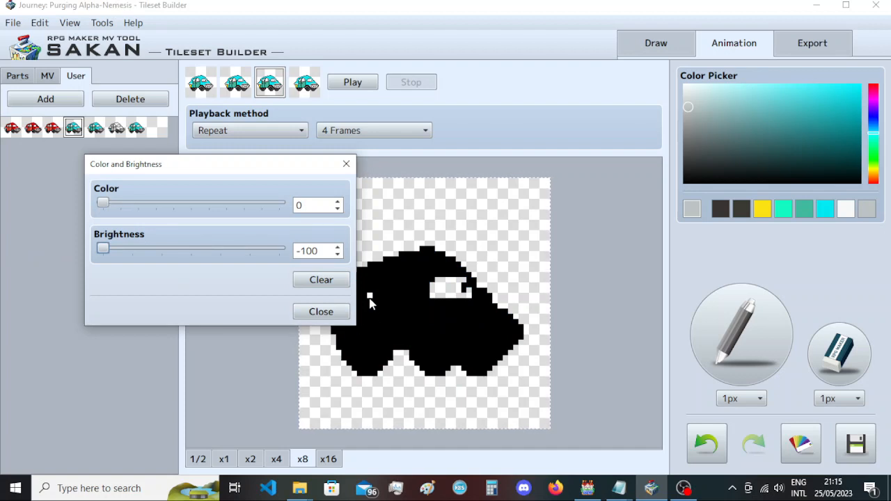
left_click(321, 312)
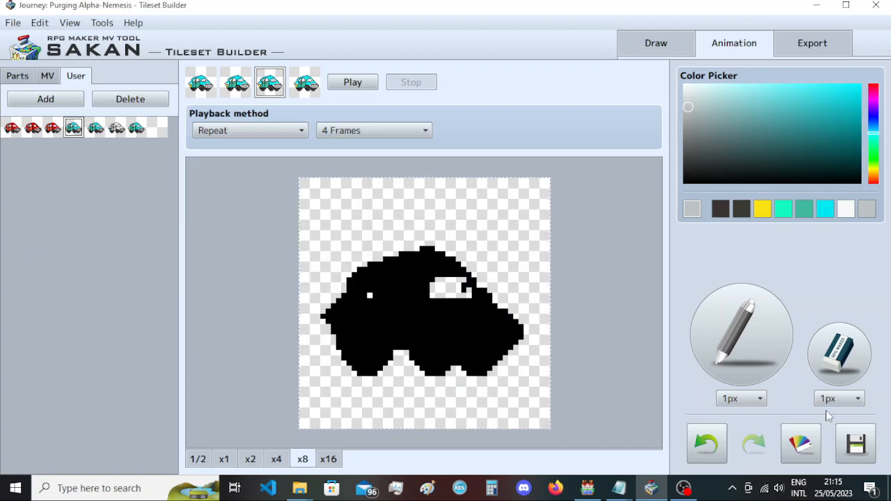
left_click(801, 444)
left_click(549, 275)
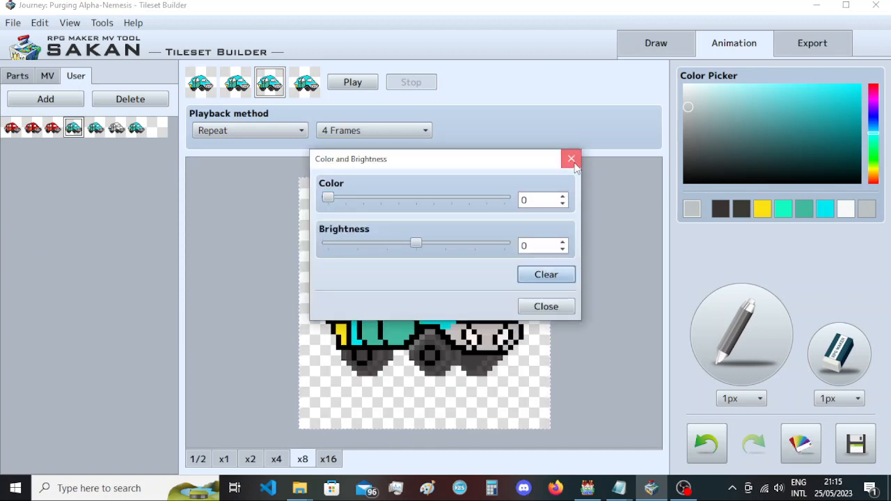
left_click(571, 160)
Step: Pick the white swatch as the drawing color, then add the restored car animation to the user palette and select it
left_click(844, 208)
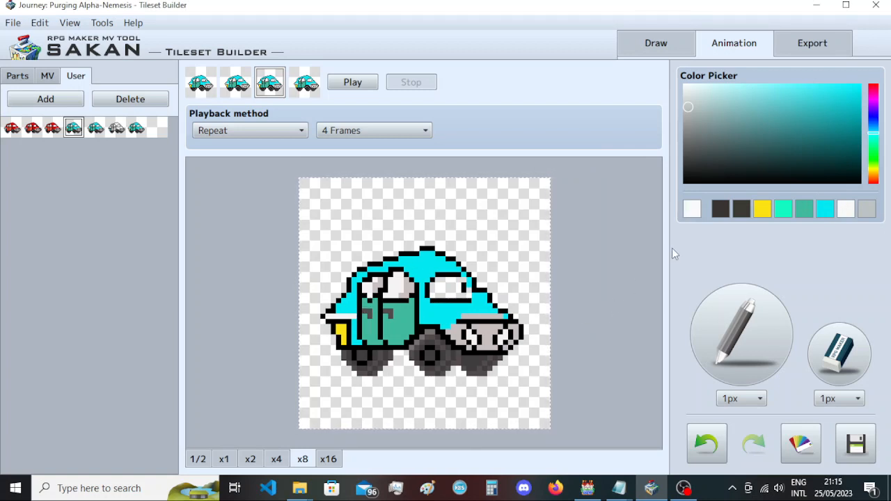
left_click(45, 98)
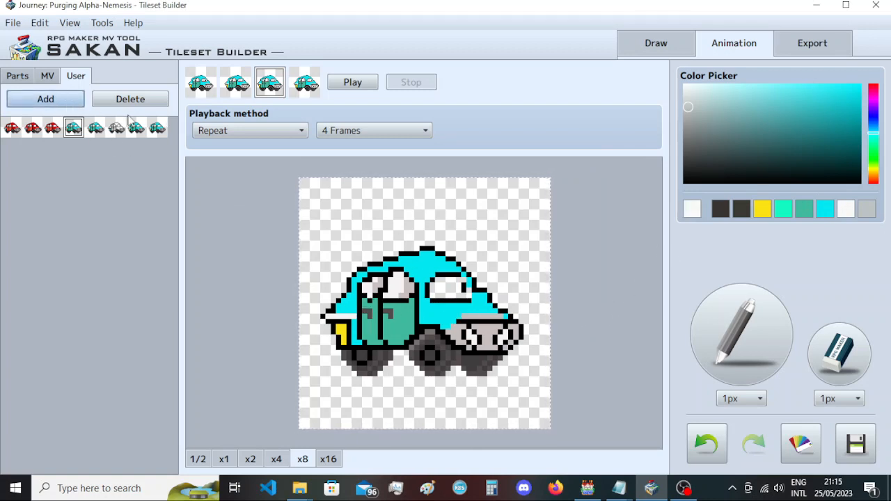
left_click(158, 128)
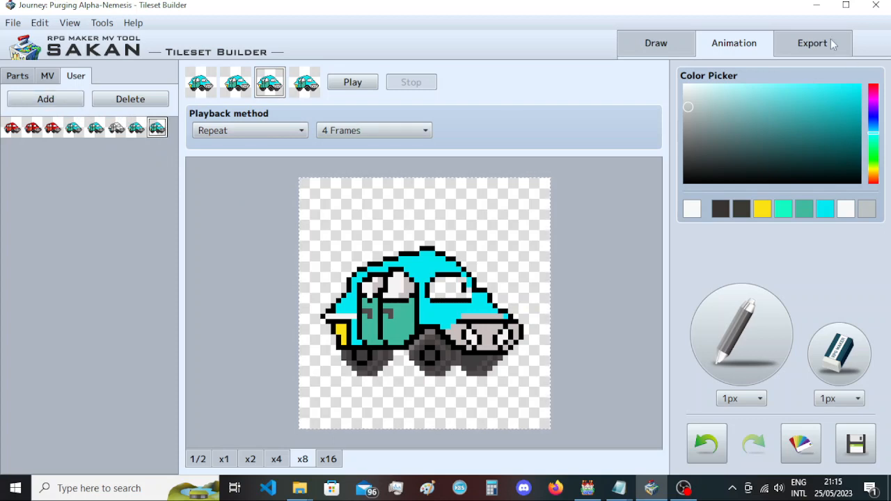
Step: Export the selected car into the tileset image and save it as Castle_Library_MV_Mod.png, replacing the existing file
left_click(813, 43)
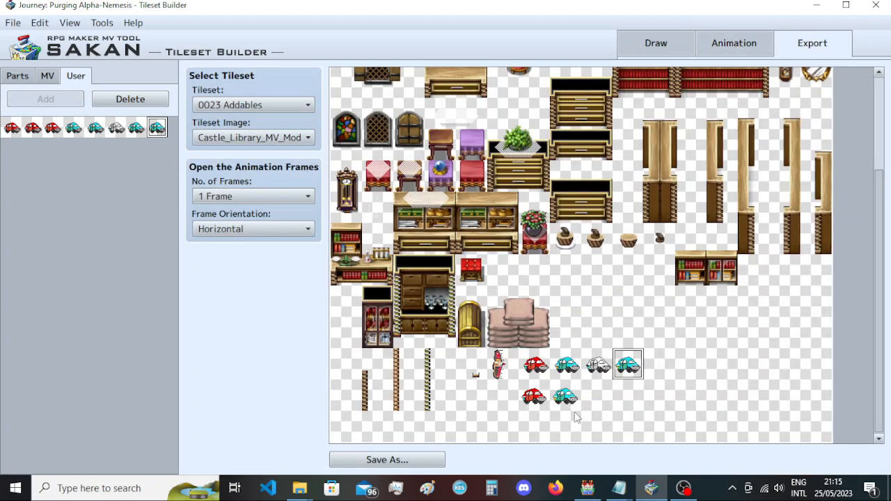
left_click(422, 458)
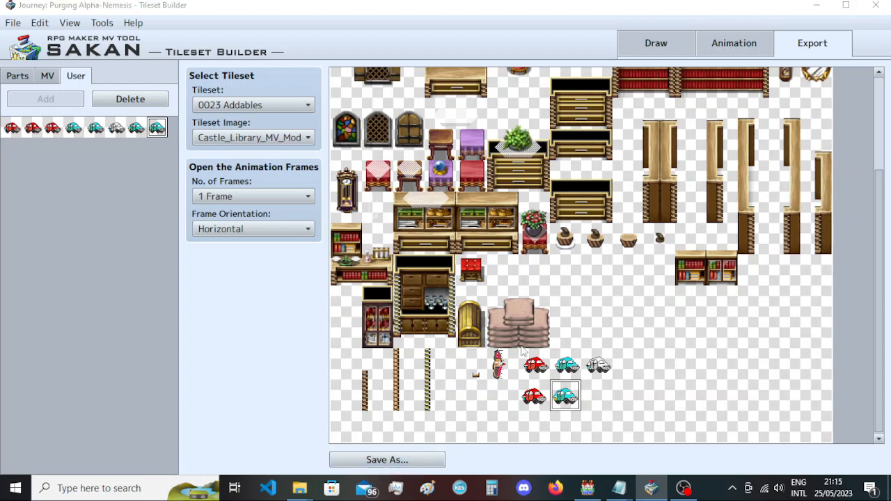
type("Castle_Library_MV_Mod.png")
left_click(547, 399)
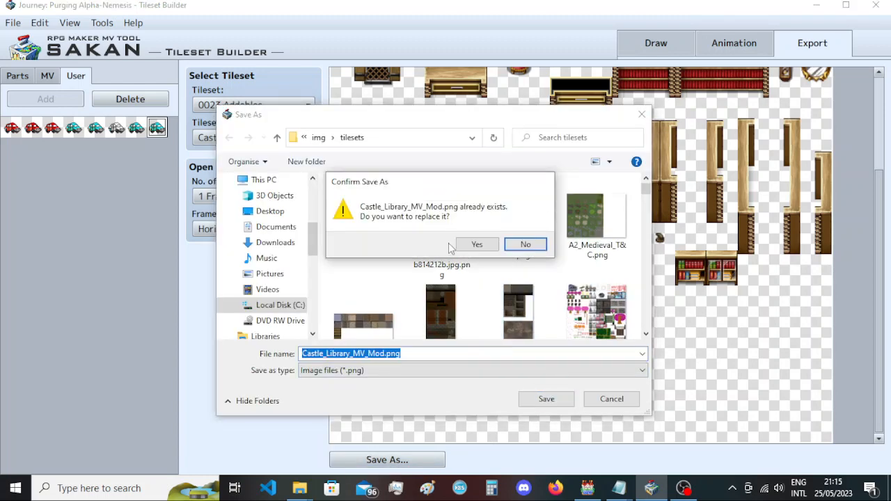
left_click(474, 243)
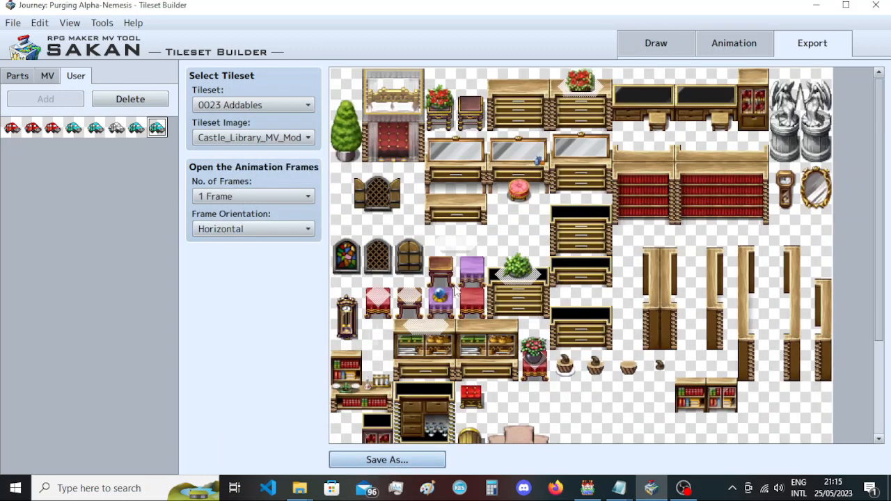
Step: Position the single-frame cyan car in an empty cell above and beside the row of existing cars
scroll(456, 294, "down", 3)
left_click(627, 399)
left_click(659, 331)
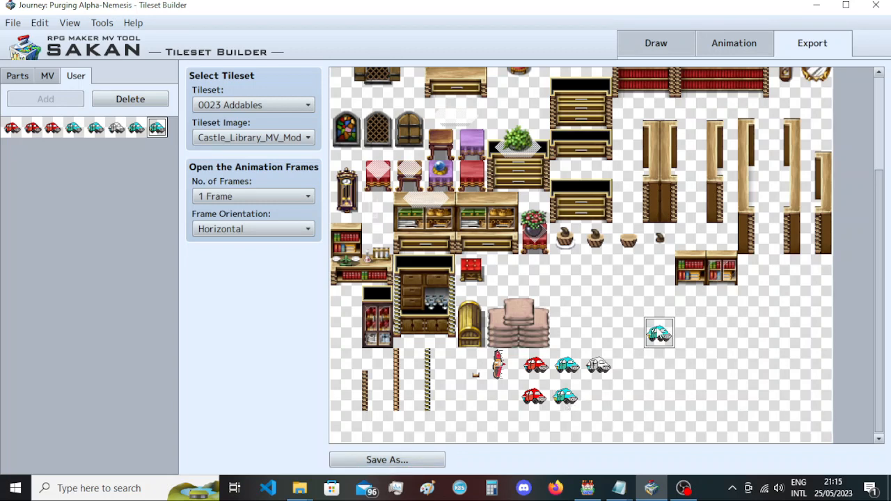
left_click(566, 270)
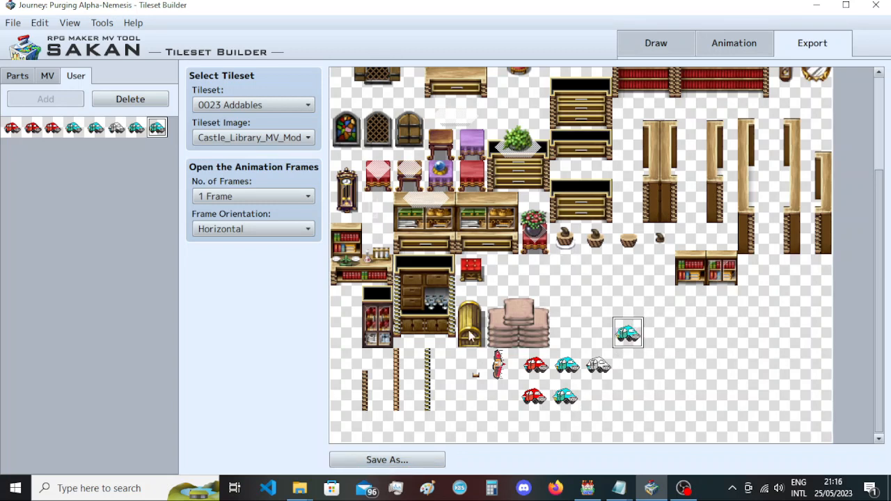
Step: Look through the 0023 Addables tileset in the MV palette and preview the four-frame car animation
left_click(48, 75)
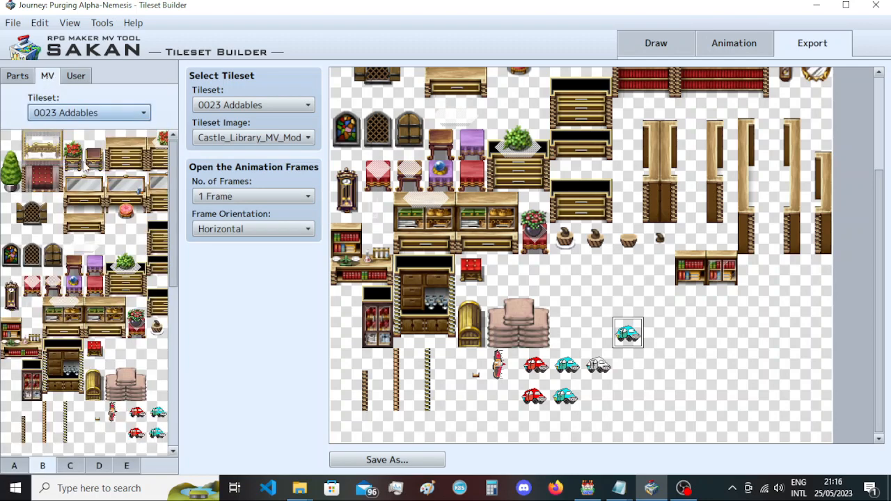
scroll(139, 301, "down", 5)
scroll(105, 293, "down", 2)
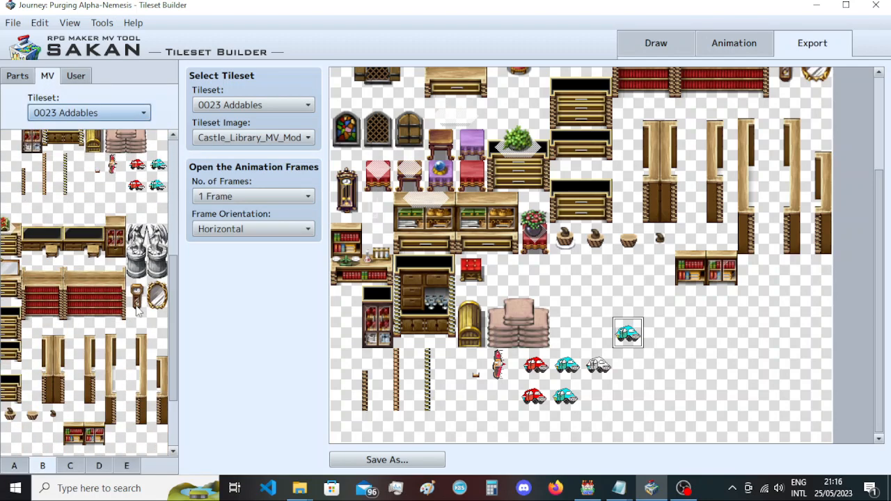
scroll(104, 293, "up", 5)
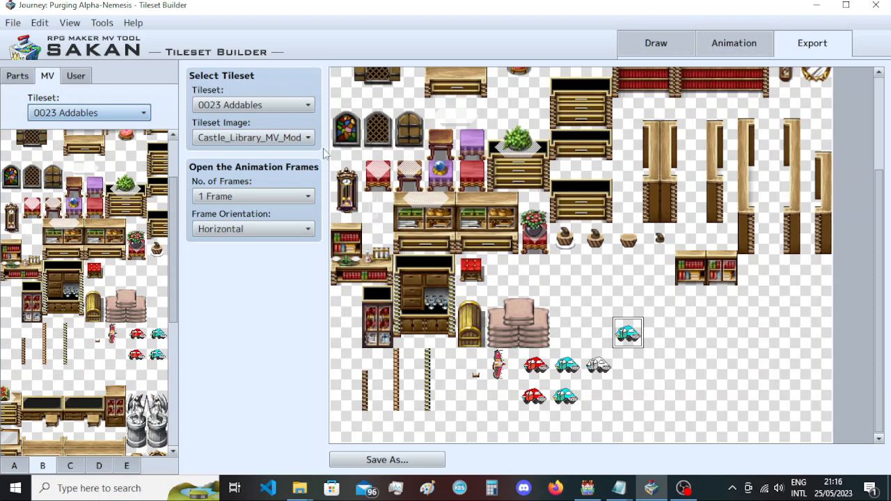
left_click(738, 45)
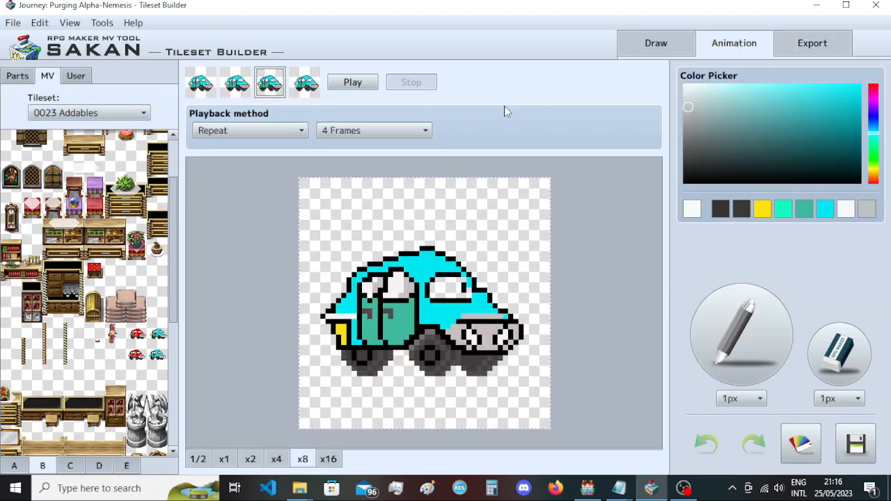
left_click(354, 84)
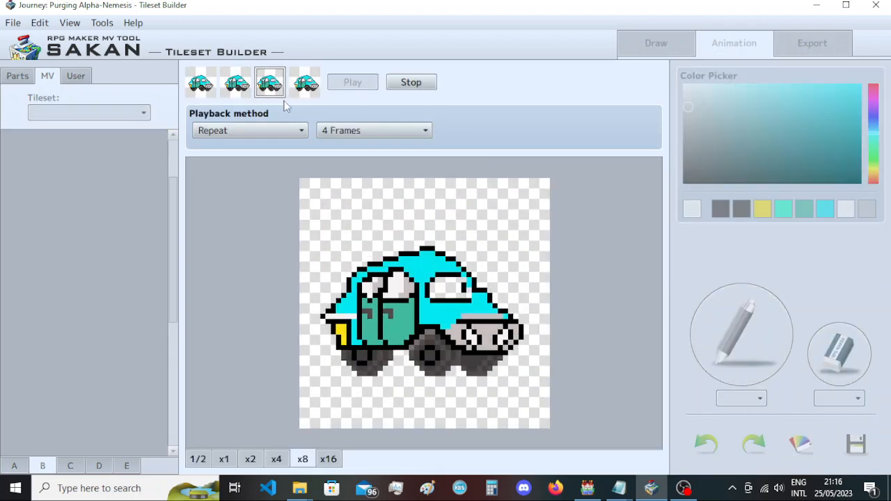
left_click(391, 83)
Step: Add the four-frame car animation to the user palette as a new tile and select it
left_click(76, 76)
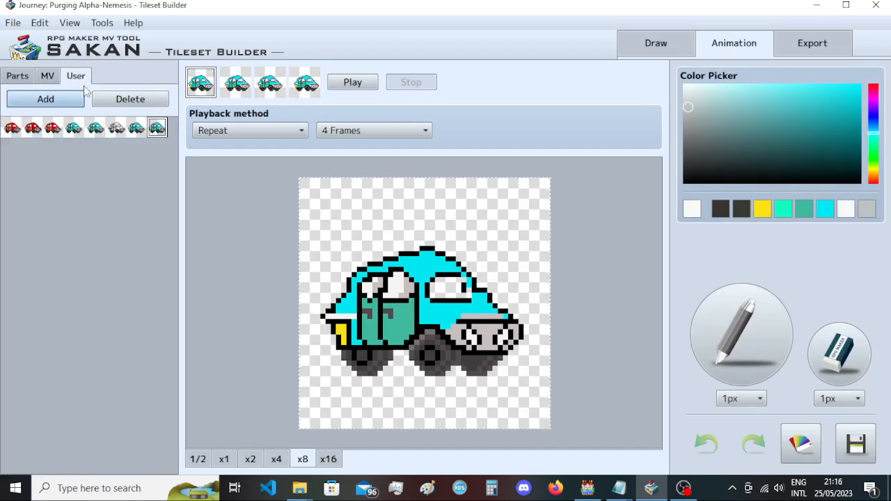
left_click(61, 103)
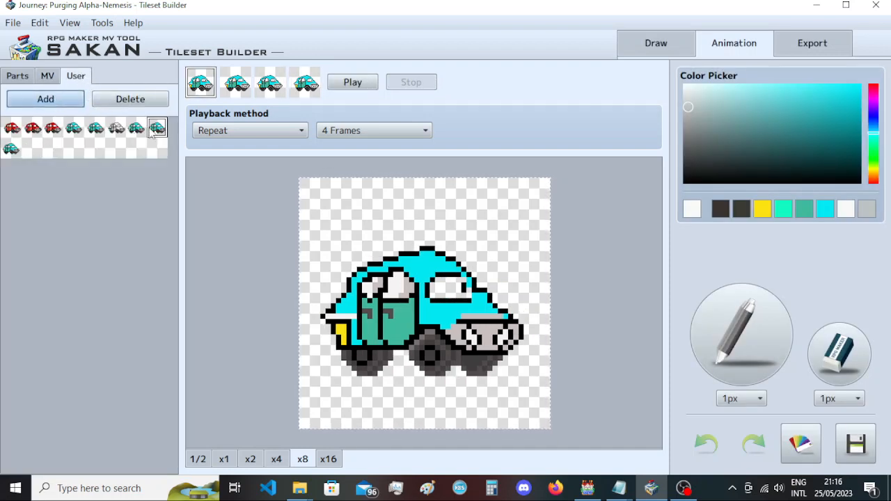
left_click(19, 152)
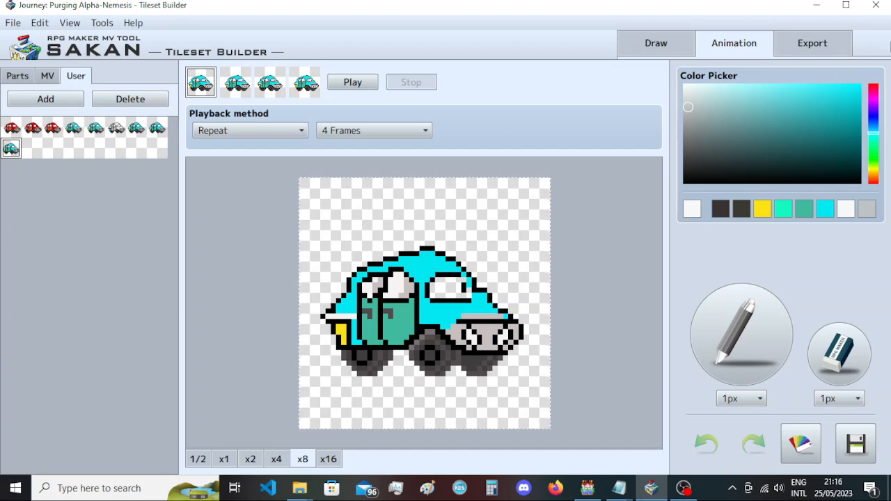
Step: Set the export to 4 frames and place the horizontal car strip in the empty row directly above the existing cars
left_click(841, 43)
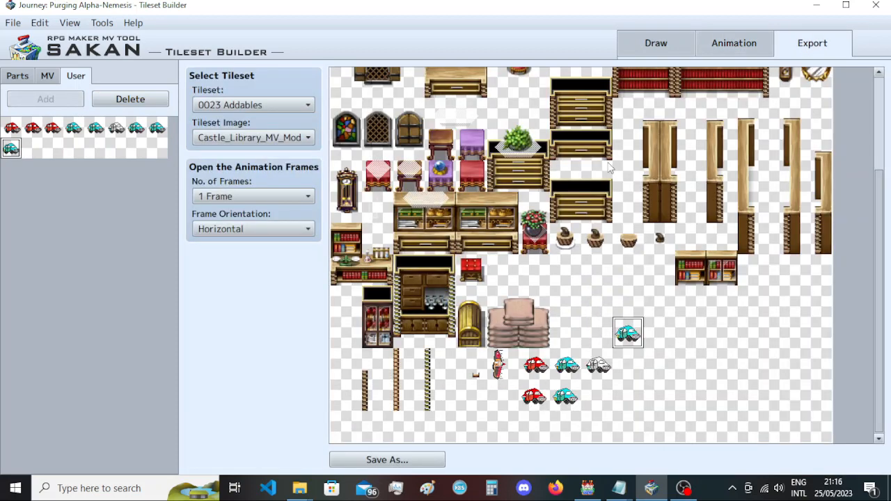
left_click(262, 194)
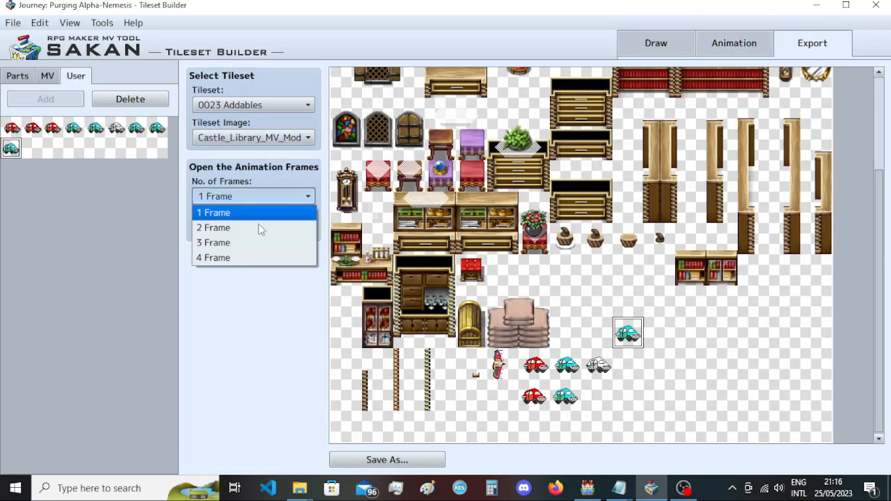
left_click(252, 260)
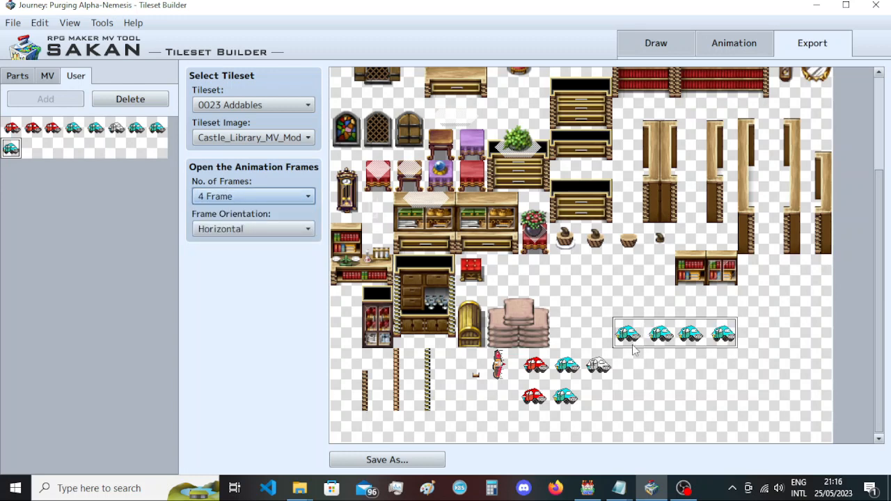
left_click(557, 341)
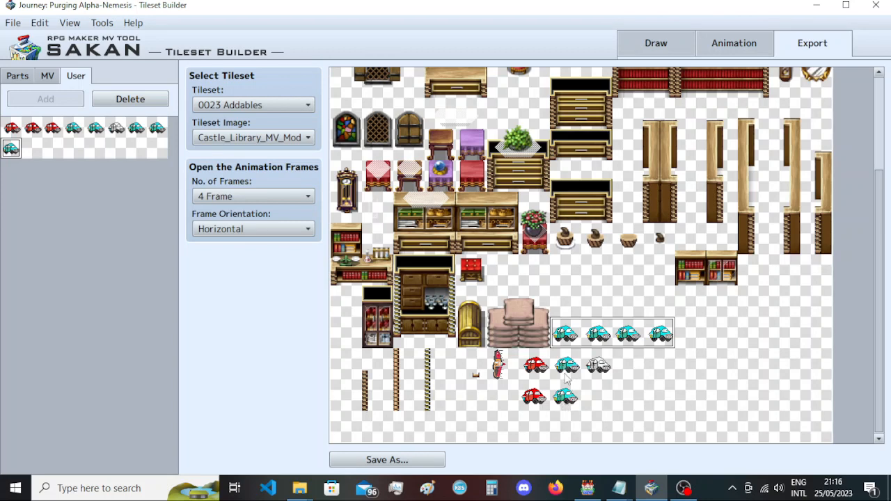
Step: Switch to RPG Maker MV, create an event on the wall of the "ToraKeMetaNecropolis" Outskirts map, and add three more event pages
left_click(588, 489)
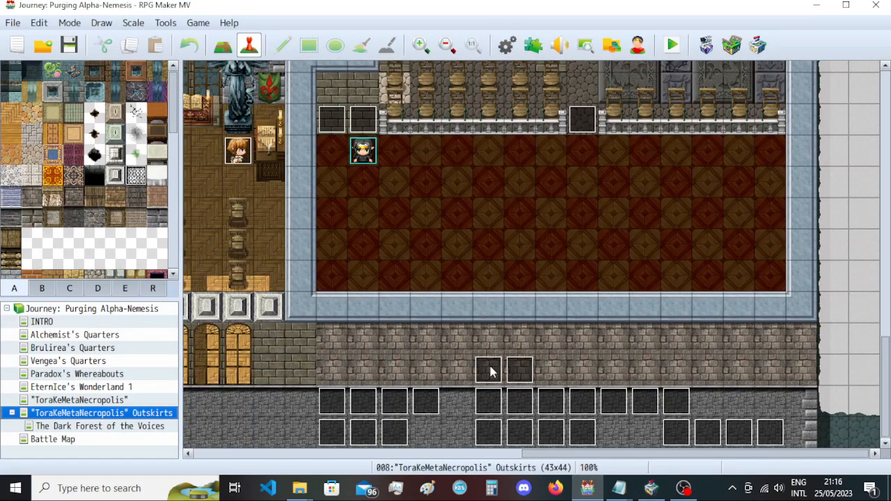
left_click(530, 345)
double_click(530, 344)
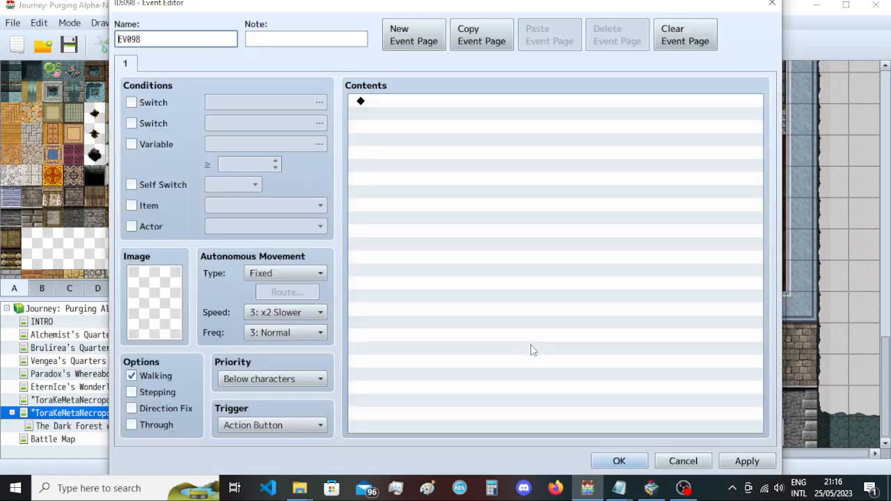
triple_click(416, 44)
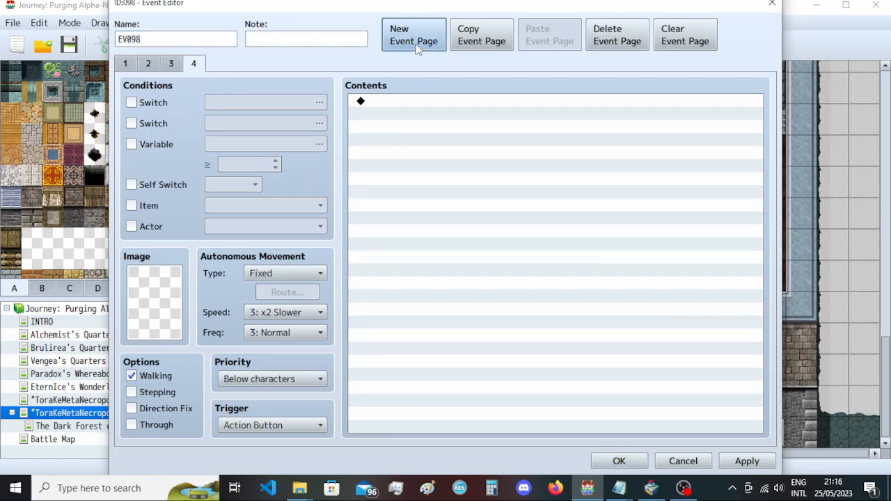
Step: Set the image of event page 4 to the grey stone rubble tile from Tileset B
double_click(174, 292)
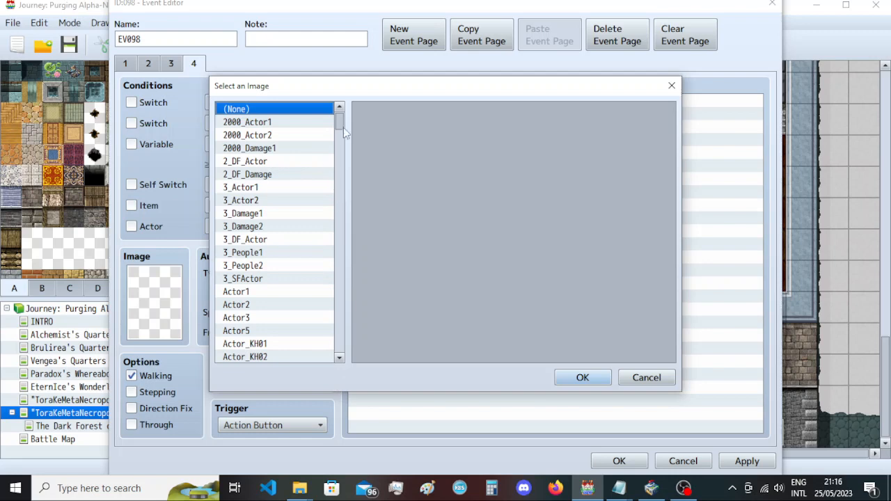
left_click_drag(341, 125, 345, 359)
left_click(274, 331)
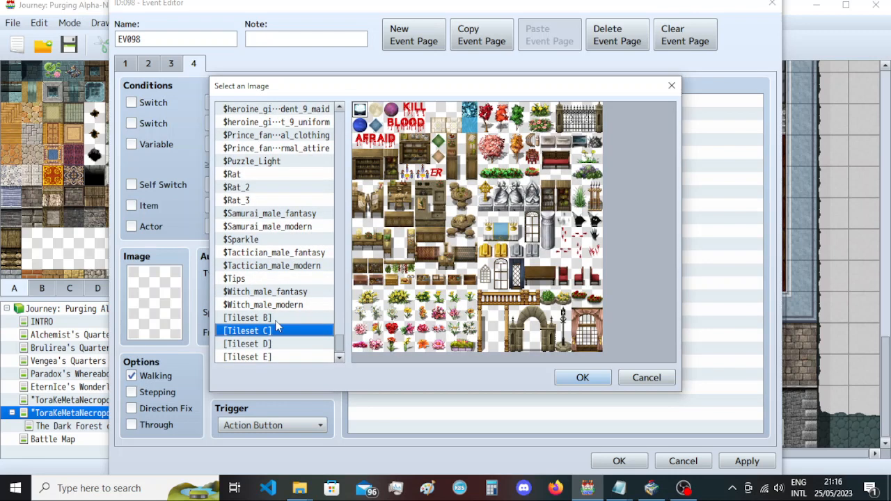
left_click(286, 319)
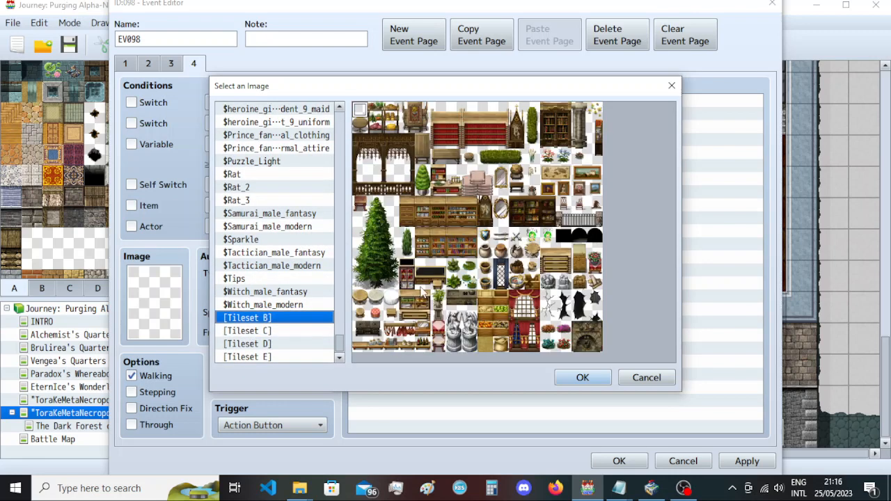
double_click(564, 282)
Step: Set the image of event page 2 to the small wooden stool from Tileset B
left_click(148, 64)
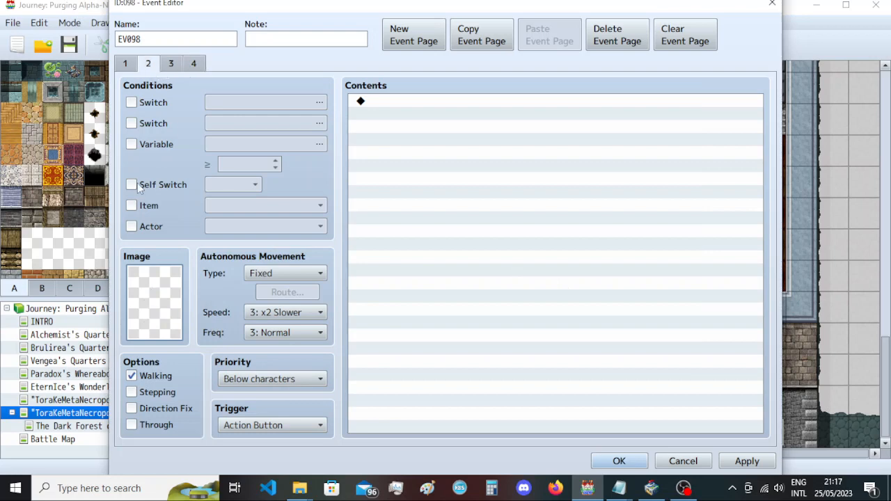
double_click(153, 317)
left_click_drag(341, 118, 339, 349)
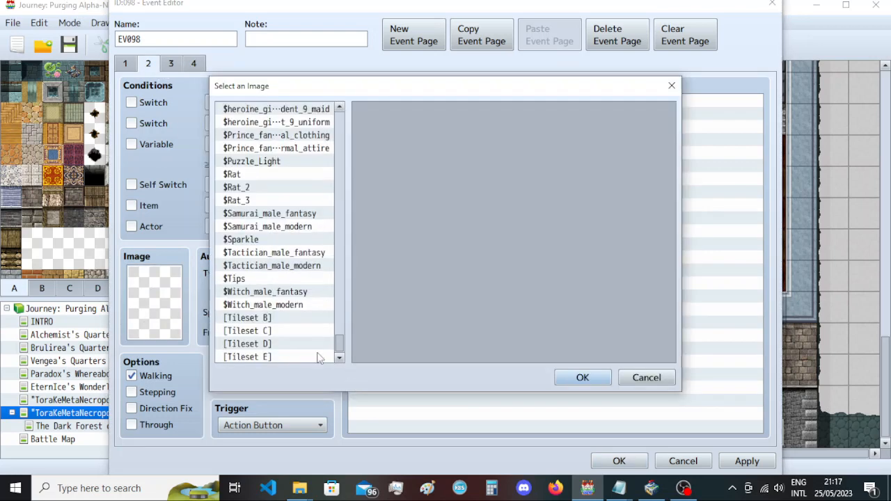
left_click(298, 357)
left_click(298, 347)
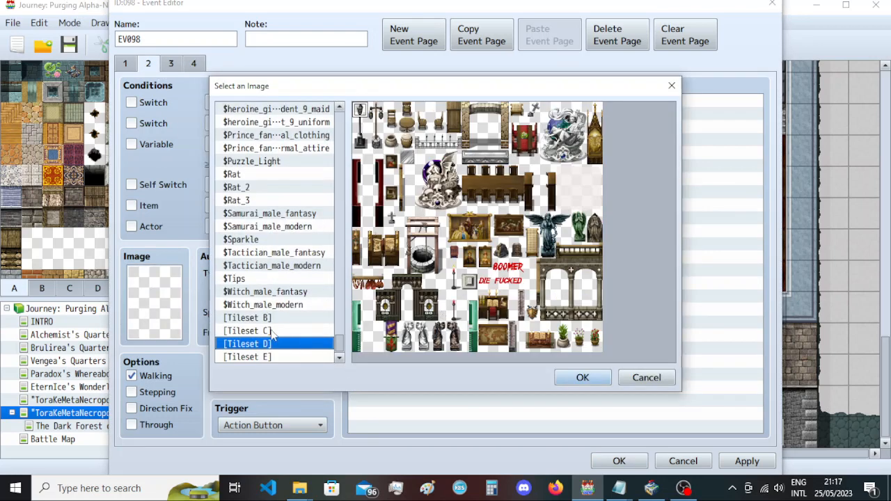
left_click(271, 333)
left_click(280, 319)
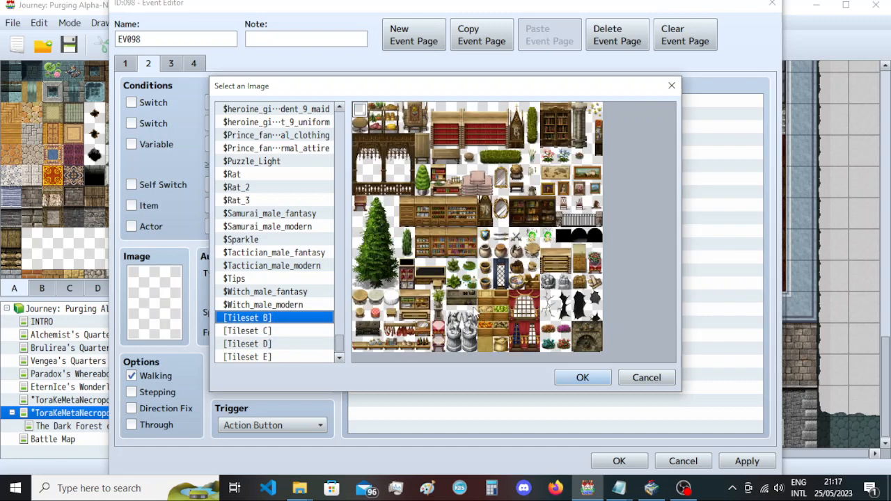
double_click(468, 167)
Step: Look through the images on the event pages and close the event, discarding its changes
left_click(171, 64)
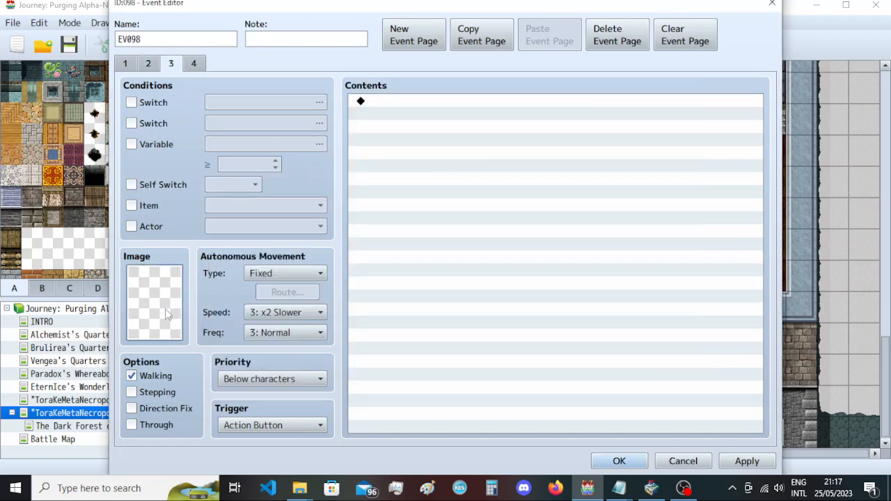
double_click(168, 314)
left_click(672, 86)
left_click(124, 67)
left_click(171, 66)
left_click(149, 66)
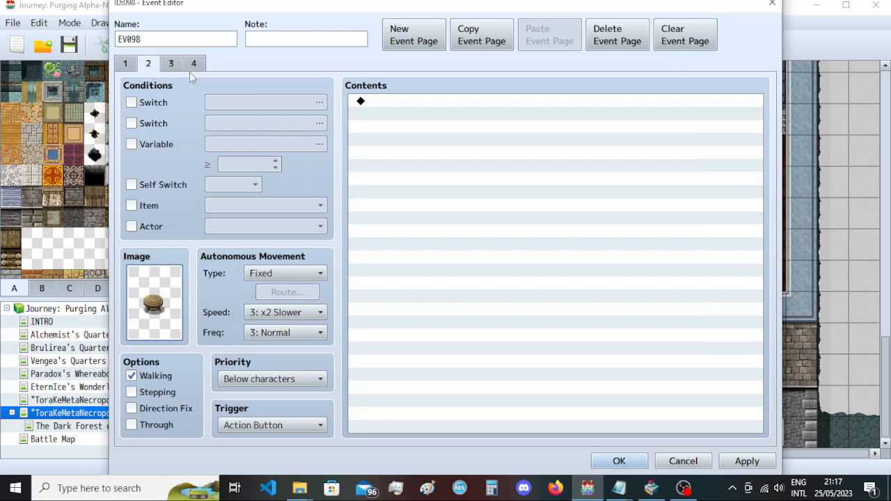
left_click(191, 68)
left_click(772, 4)
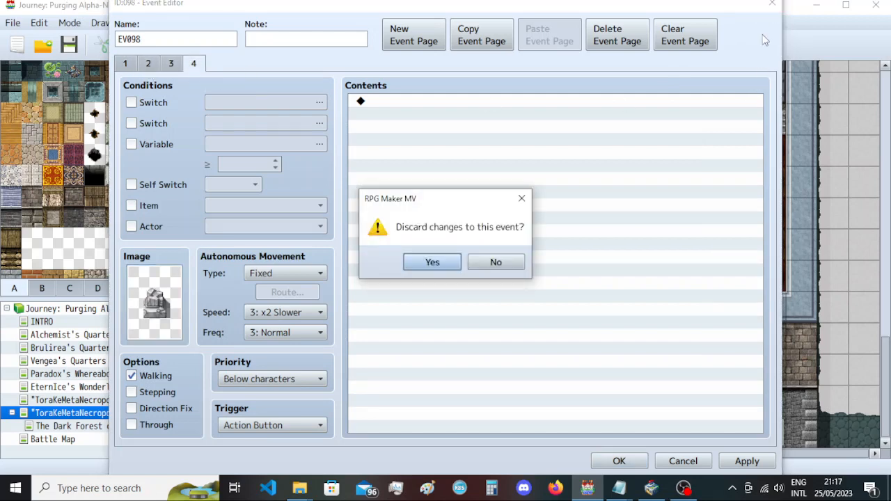
left_click(430, 261)
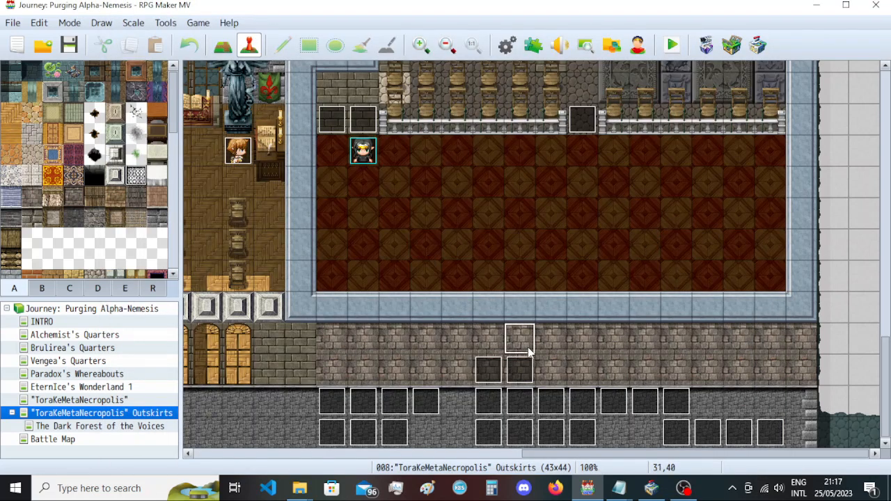
Step: Switch to SAKAN Tileset Builder, view the car's four animation frames, and return to the export view
left_click(651, 488)
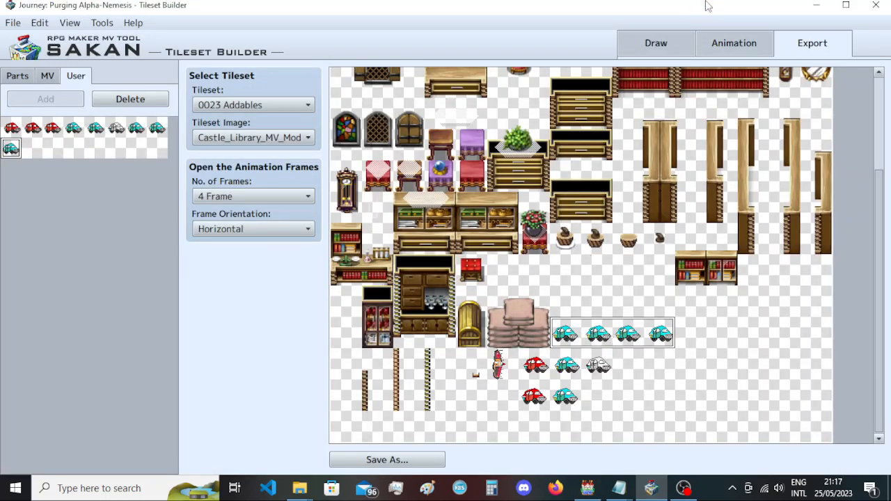
left_click(737, 43)
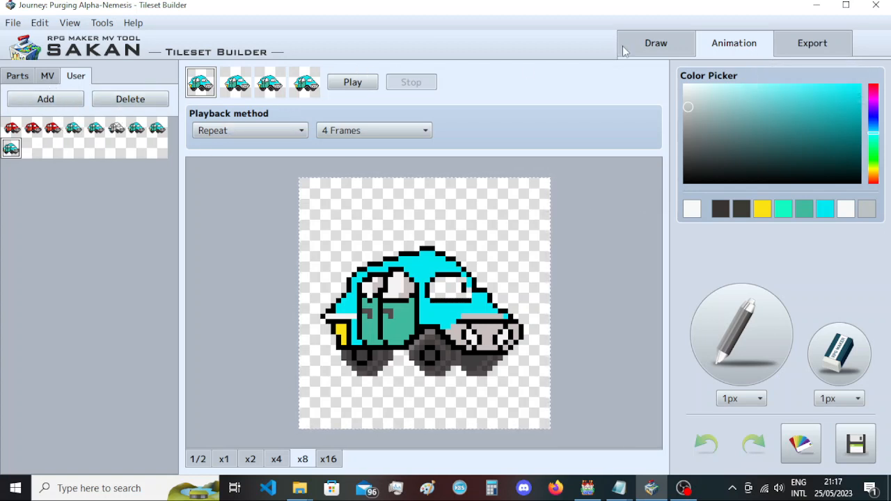
left_click(815, 42)
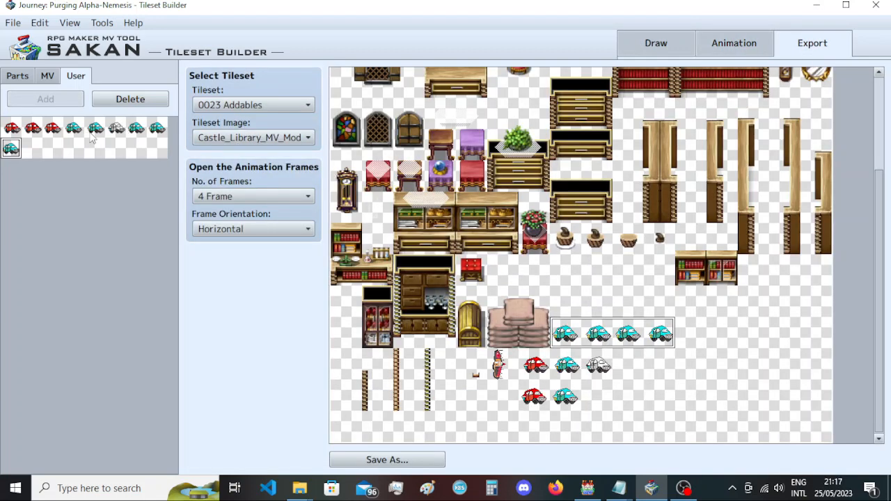
Step: Select the third red car for export, place it near the small bookshelves in the tileset image, and set the export to 1 frame
left_click(53, 129)
left_click(600, 344)
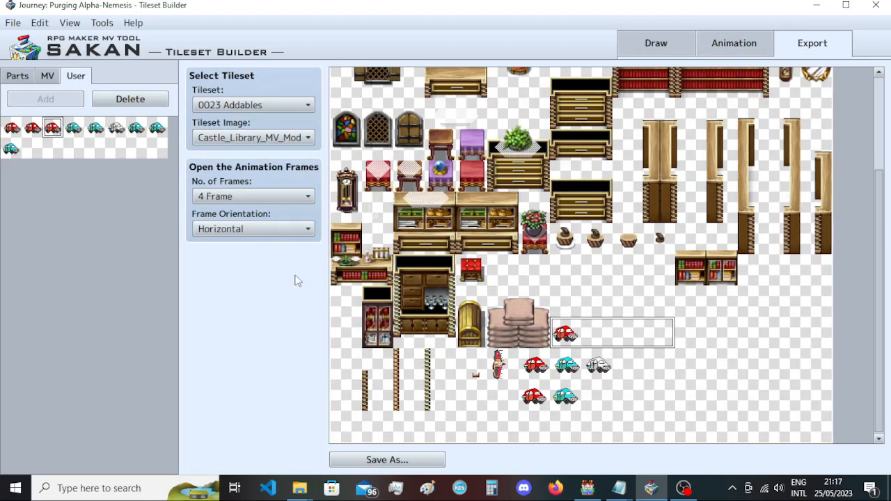
left_click(247, 197)
left_click(132, 220)
left_click(636, 278)
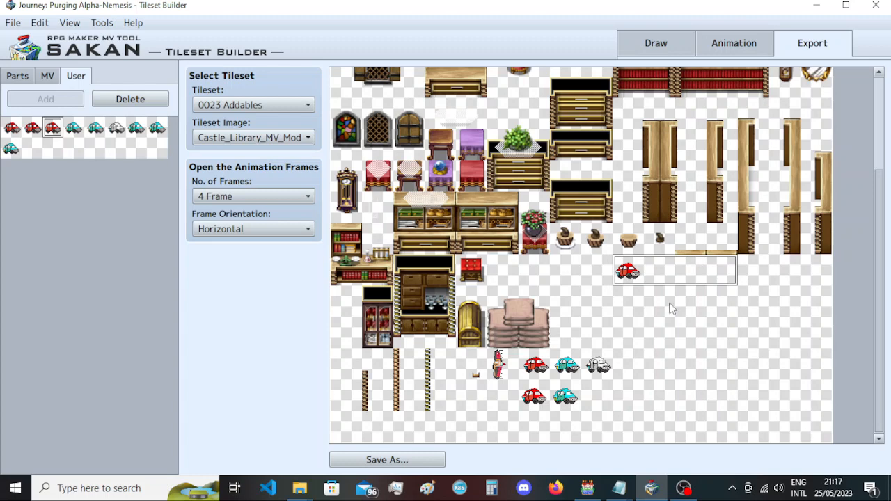
left_click(250, 197)
left_click(243, 211)
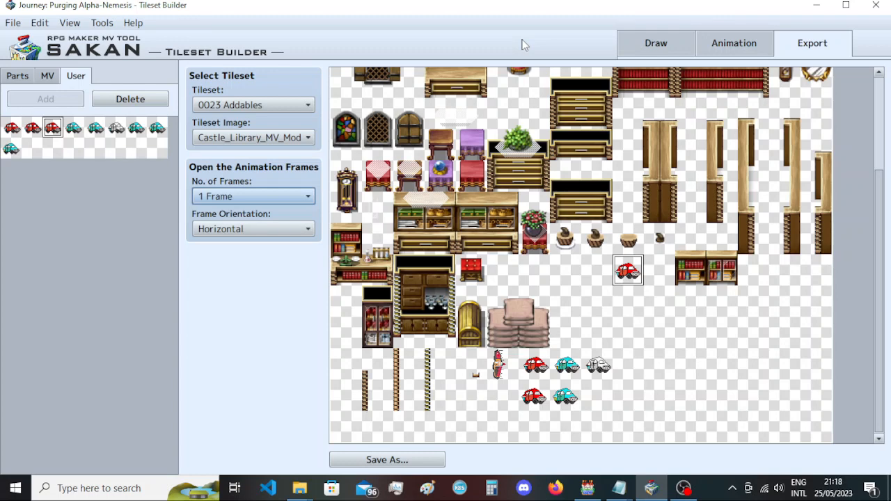
scroll(532, 145, "up", 5)
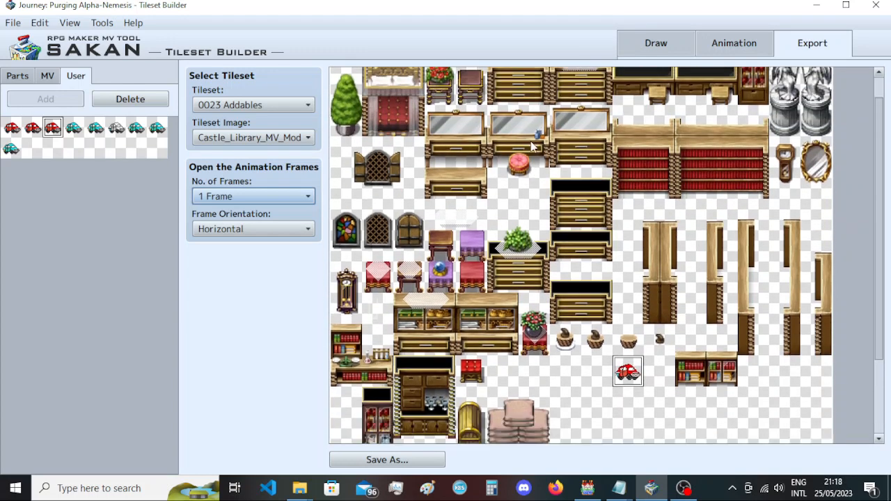
scroll(533, 145, "down", 5)
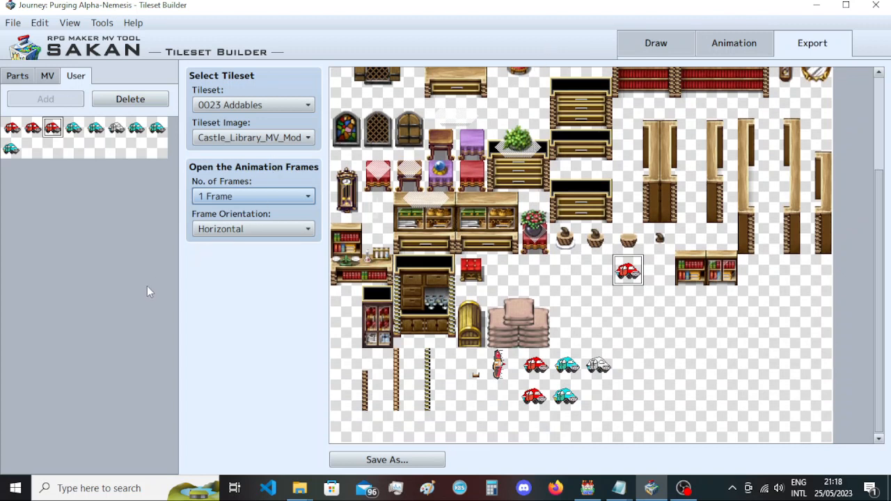
Step: Delete the surplus car tiles from the user palette, keeping two red and two turquoise cars, and return to the drawing canvas
left_click(28, 165)
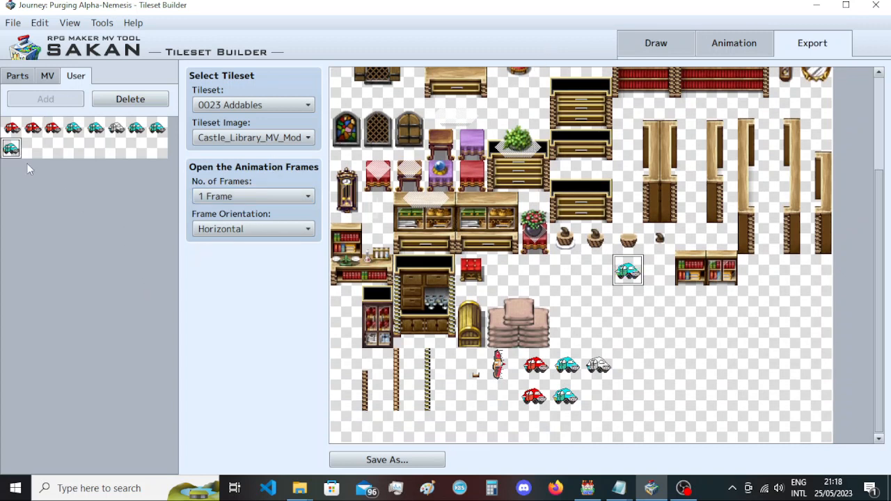
left_click(130, 99)
left_click(156, 128)
left_click(131, 99)
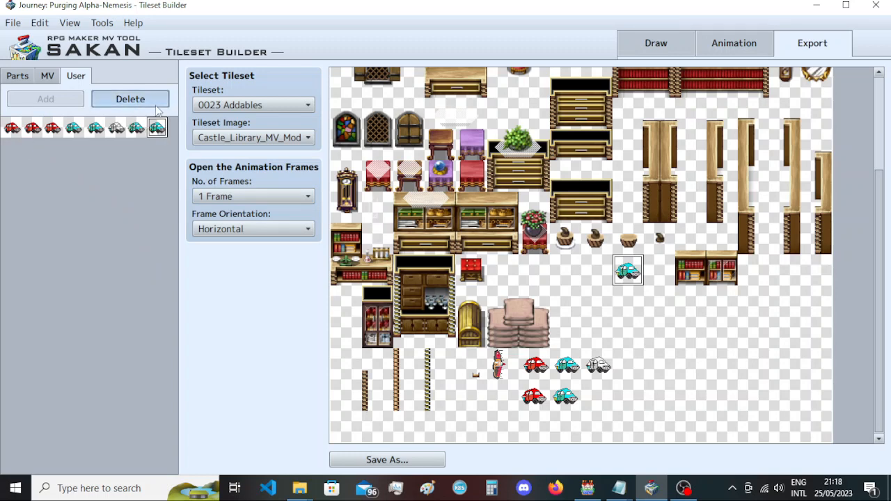
left_click(126, 103)
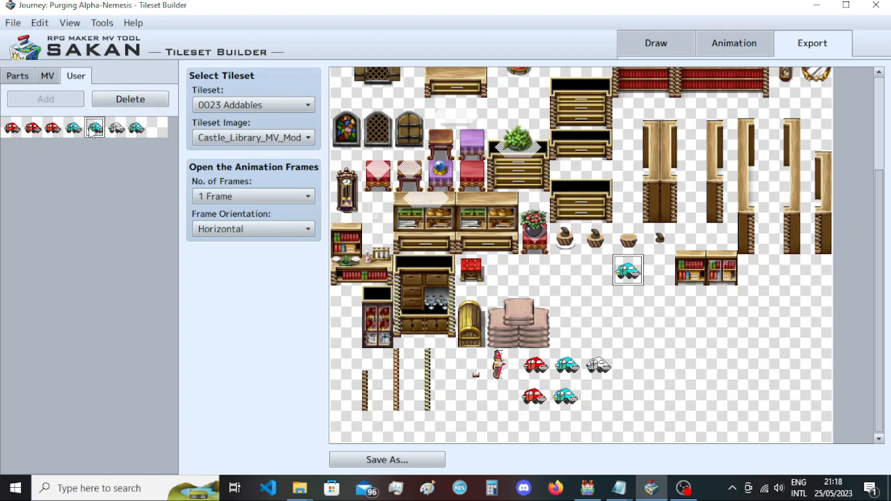
left_click(117, 102)
left_click(117, 102)
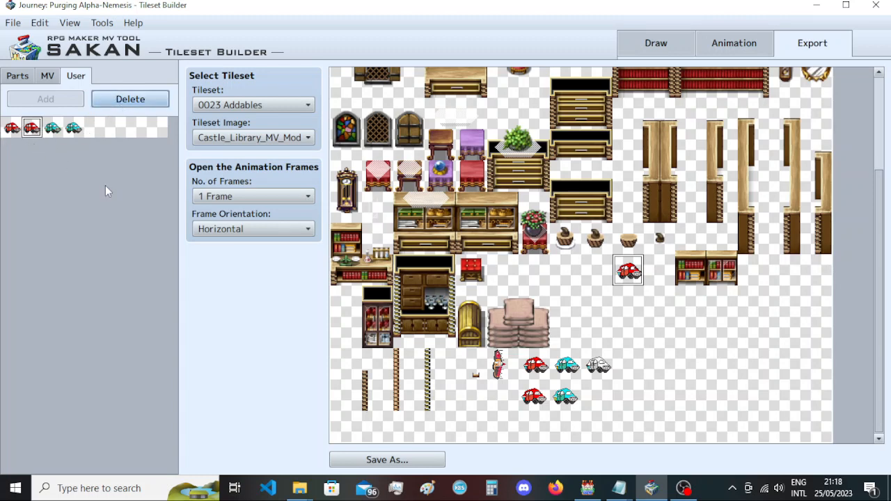
left_click(643, 47)
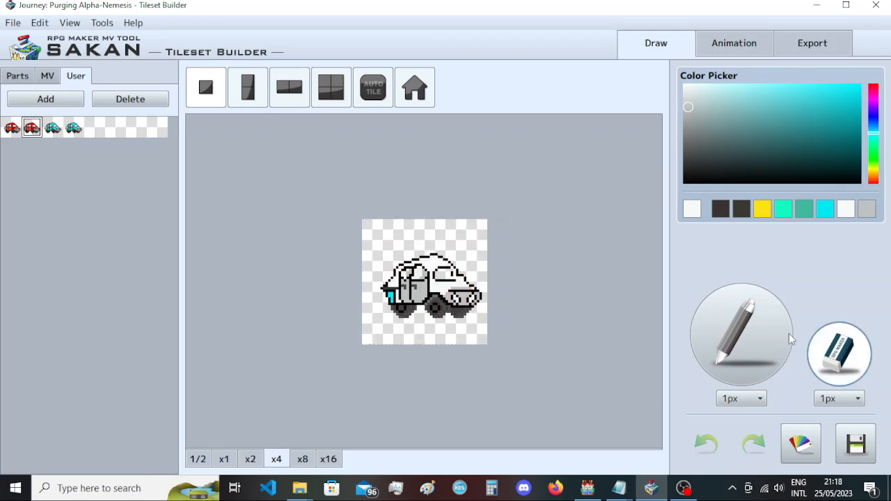